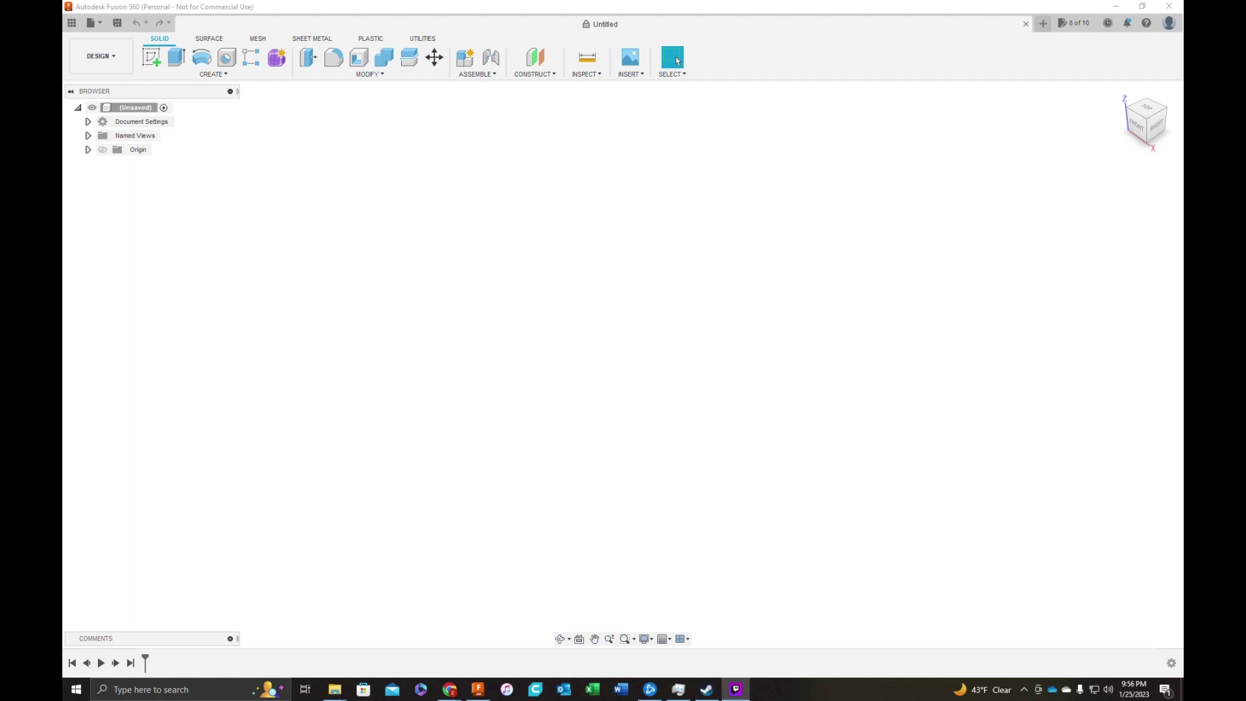
Step: Bring the blank Fusion 360 design window to the front
{"action": "left_click", "coordinate": [541, 416]}
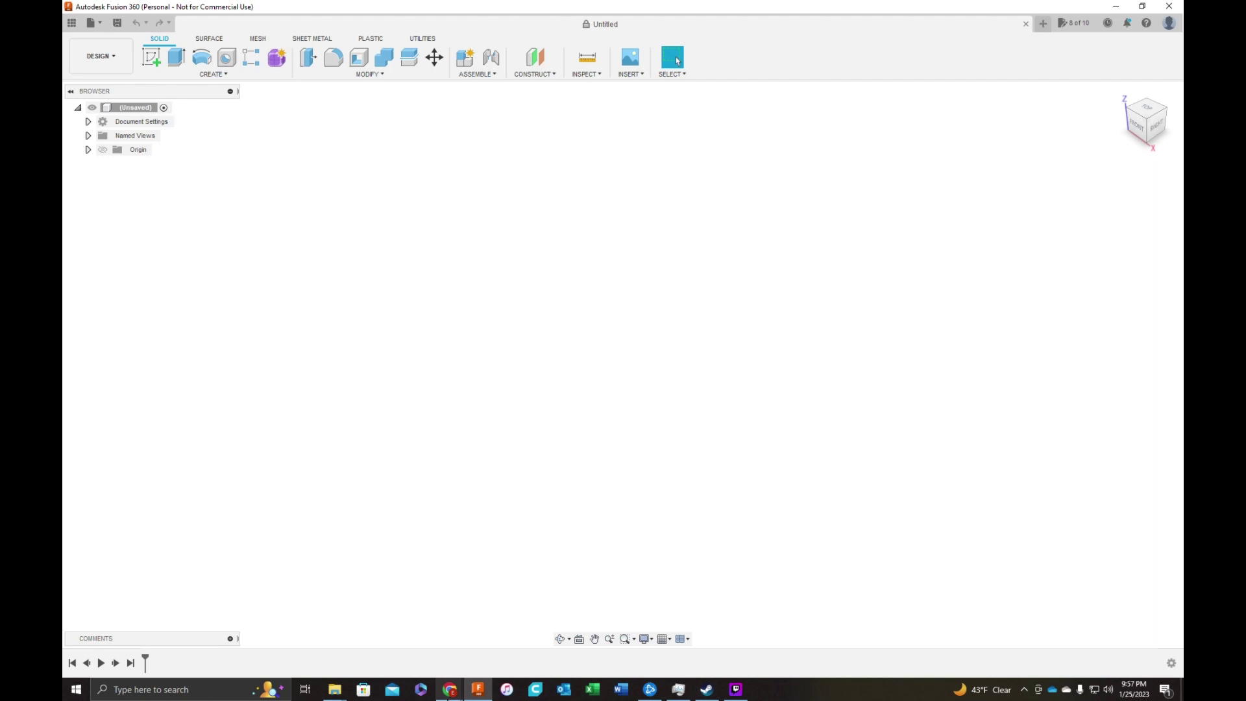
Step: Upload pngegg.png from the Downloads folder to Convertio and convert it to SVG
{"action": "mouse_move", "coordinate": [449, 689]}
{"action": "left_click", "coordinate": [471, 667]}
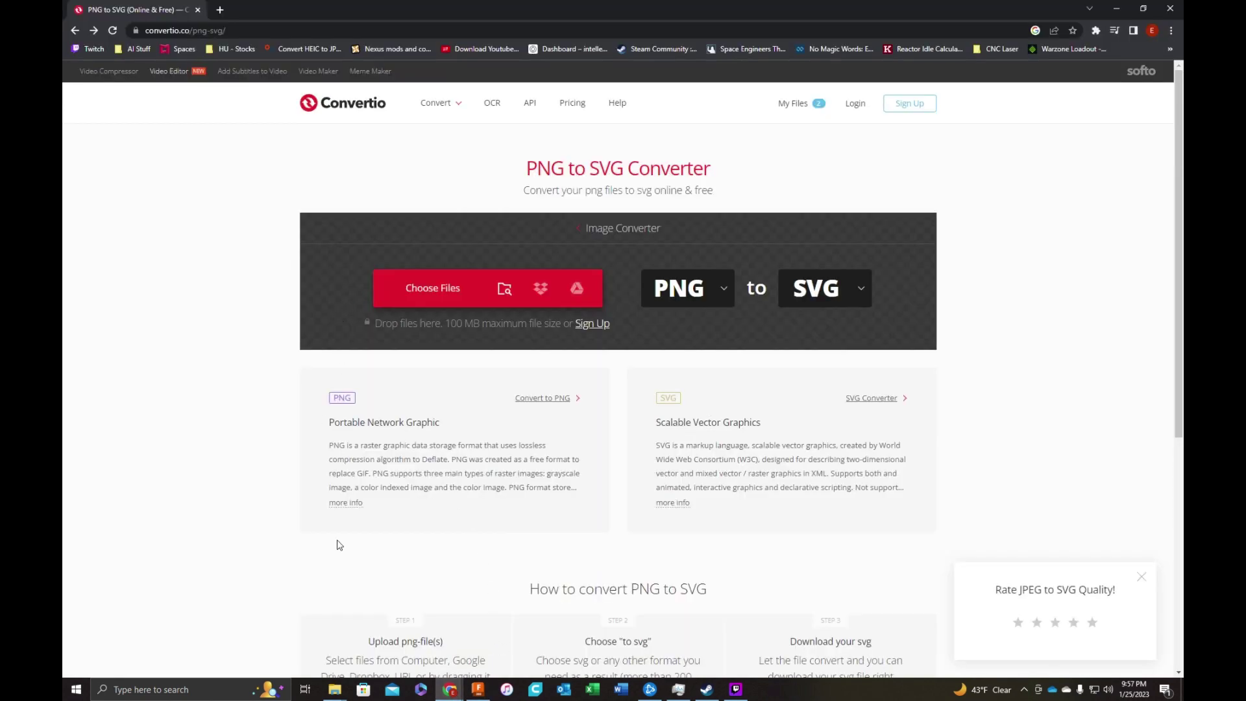
{"action": "mouse_move", "coordinate": [334, 689]}
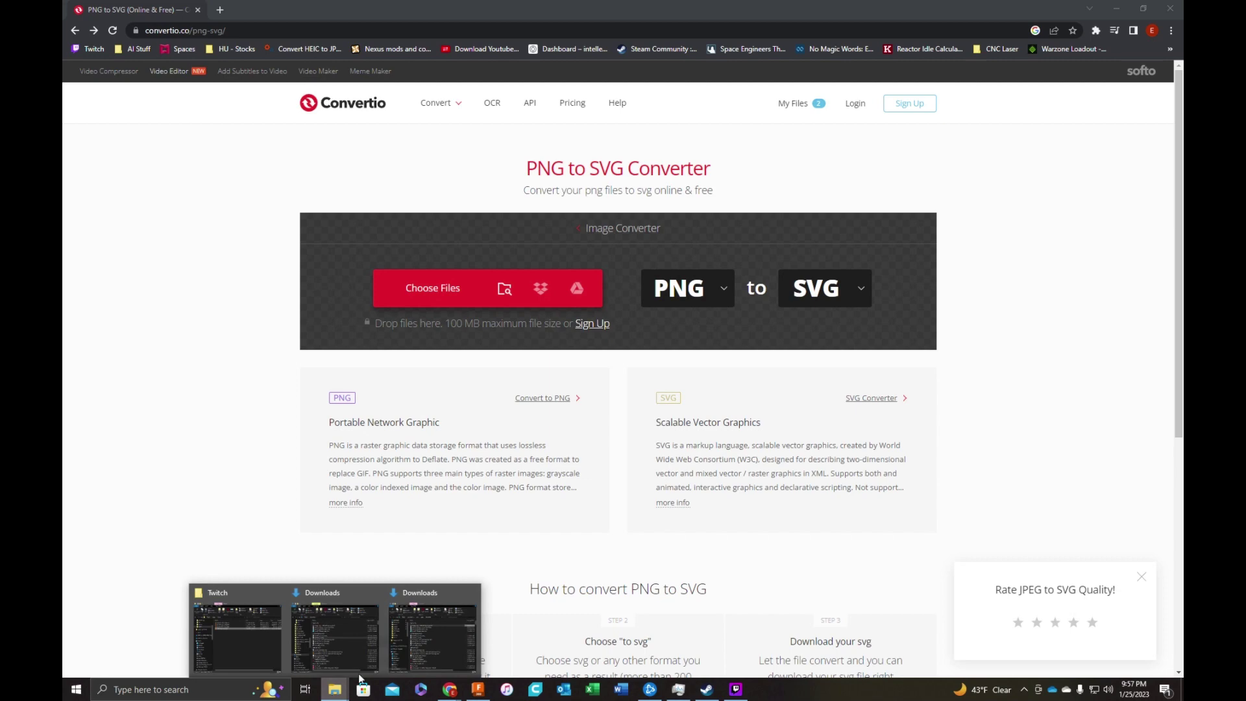
{"action": "left_click", "coordinate": [438, 637]}
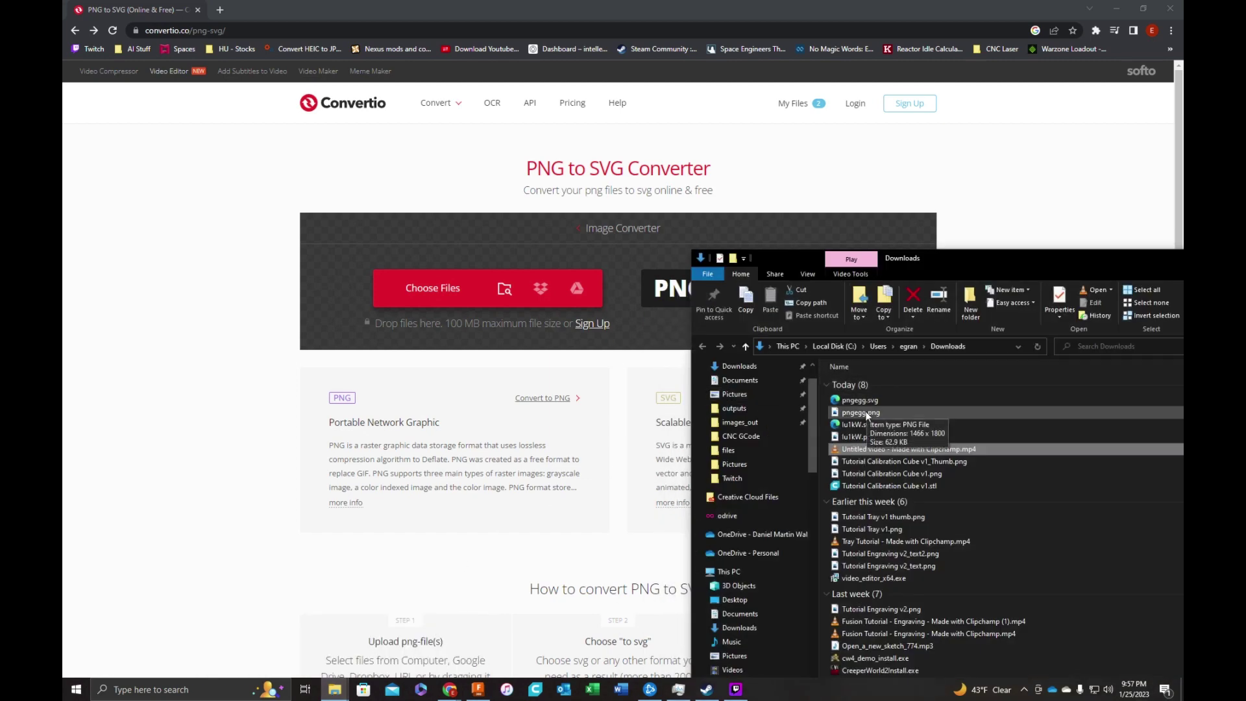
{"action": "left_click_drag", "start_coordinate": [867, 413], "coordinate": [596, 354]}
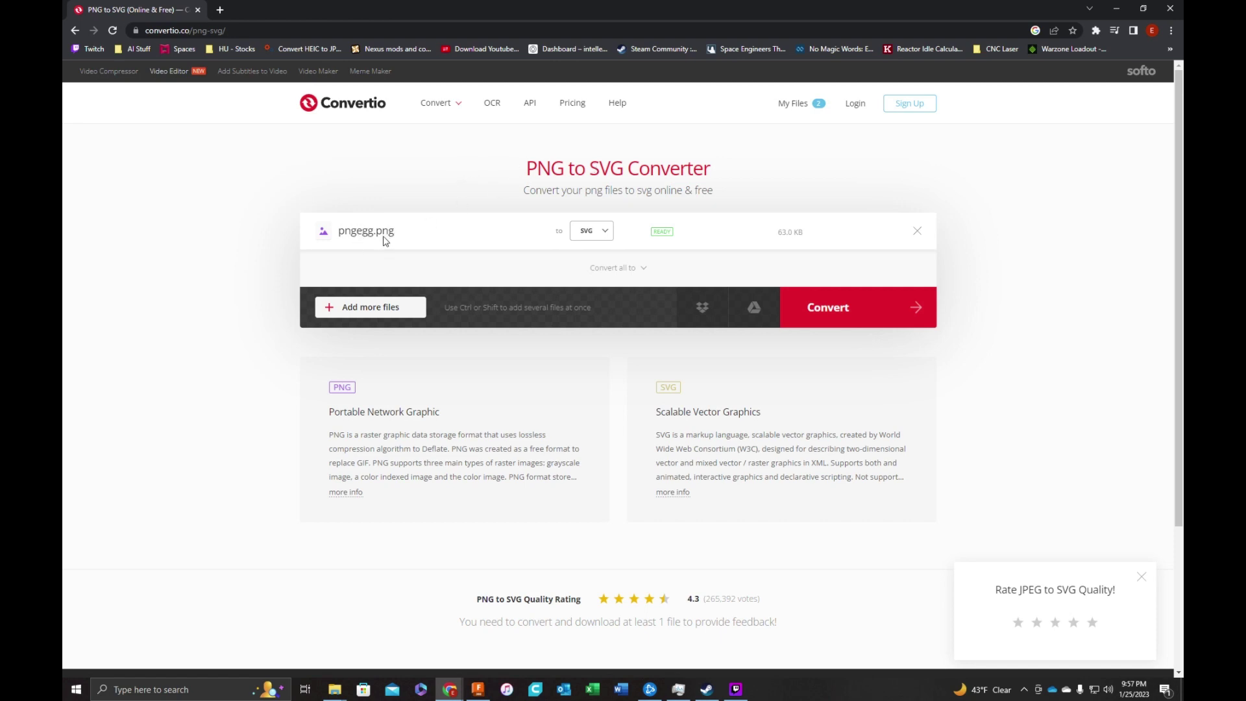
{"action": "left_click", "coordinate": [835, 319]}
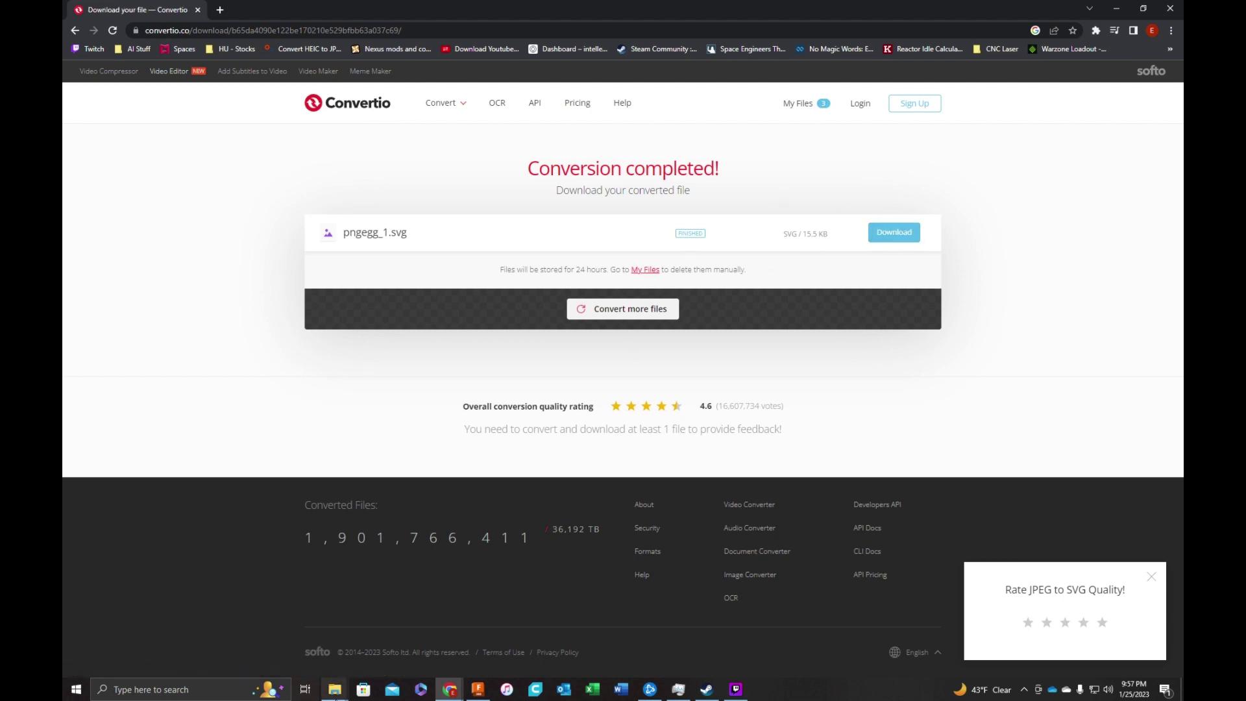
Step: Preview pngegg.png from the Downloads folder to check the circuit image
{"action": "mouse_move", "coordinate": [335, 689]}
{"action": "left_click", "coordinate": [432, 628]}
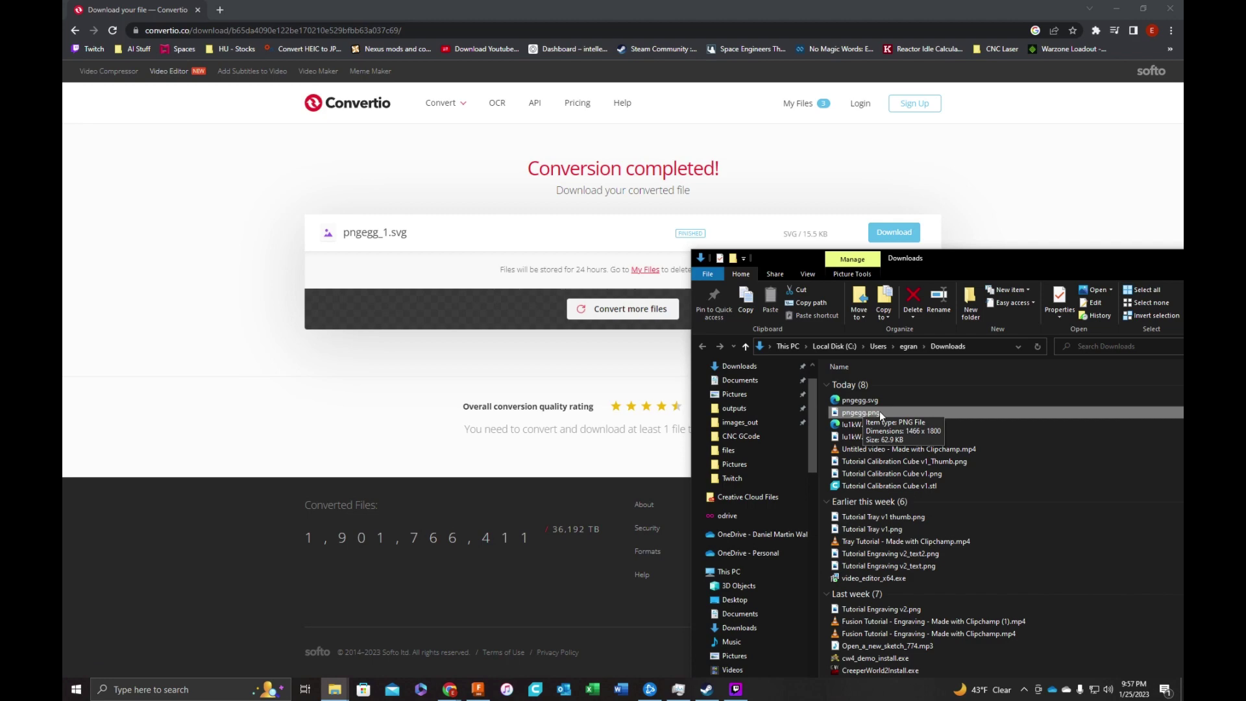
{"action": "double_click", "coordinate": [878, 411]}
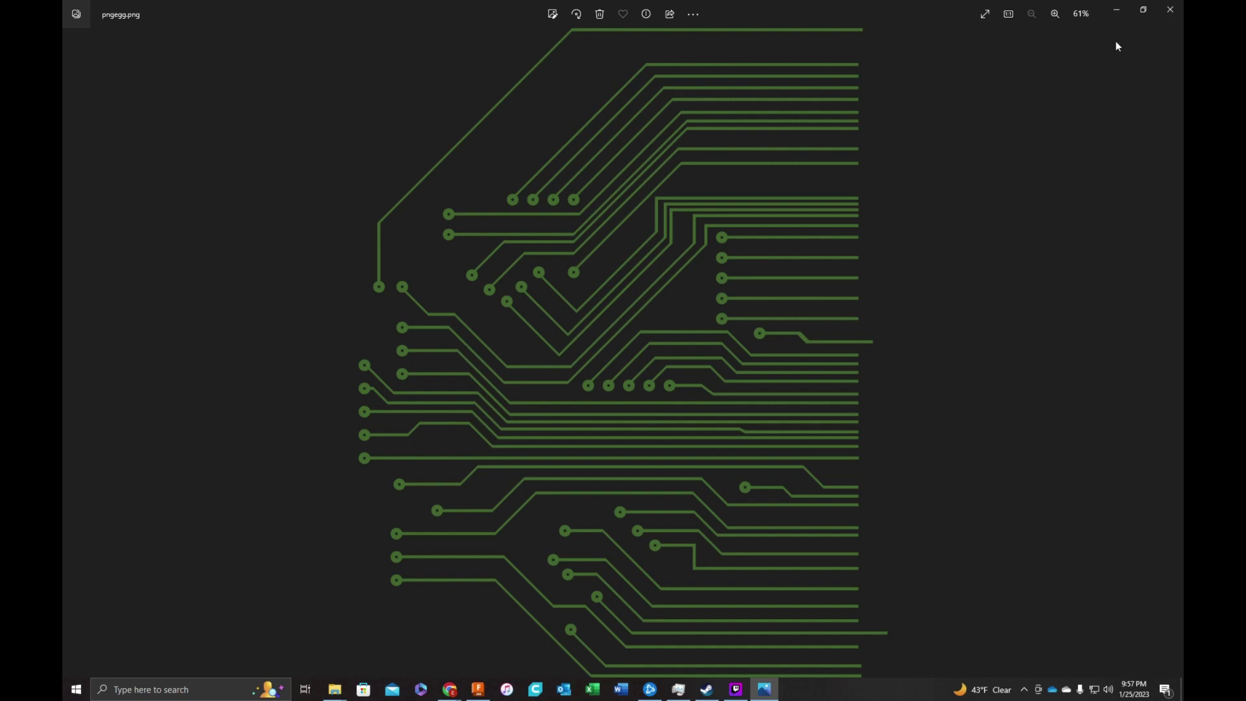
{"action": "left_click", "coordinate": [1175, 11]}
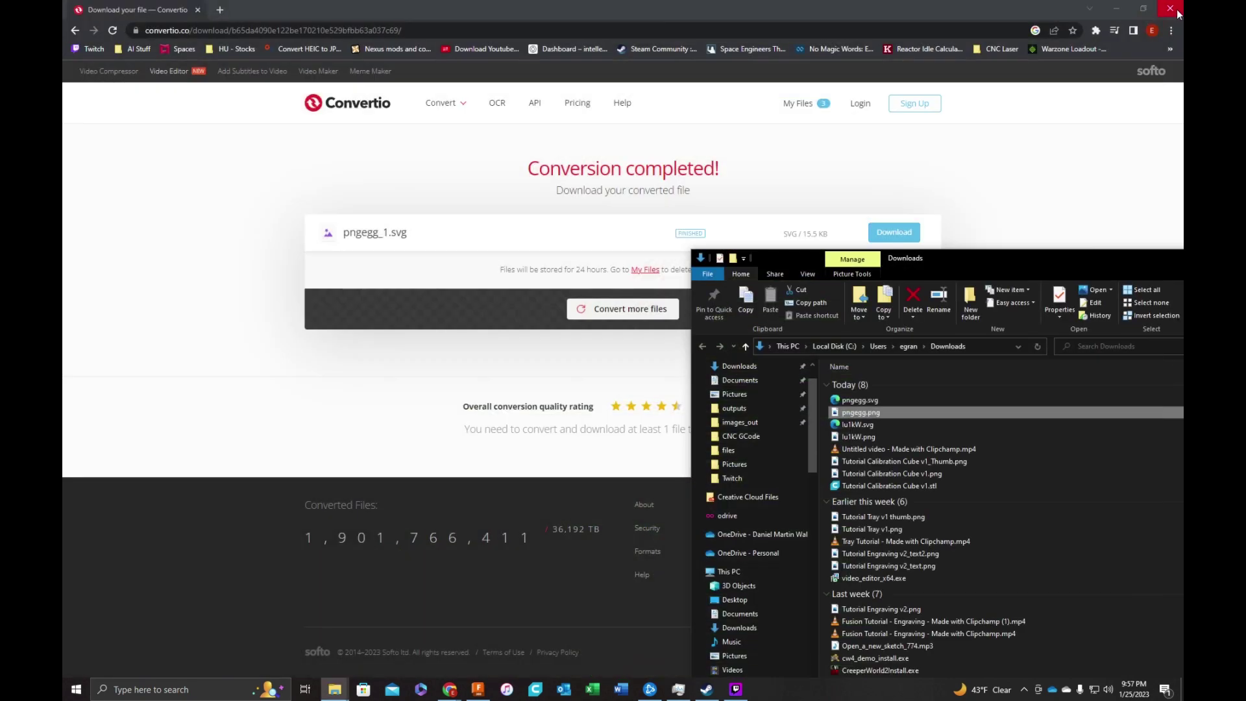
Step: Download the converted pngegg_1.svg from Convertio and look it over
{"action": "left_click", "coordinate": [842, 164]}
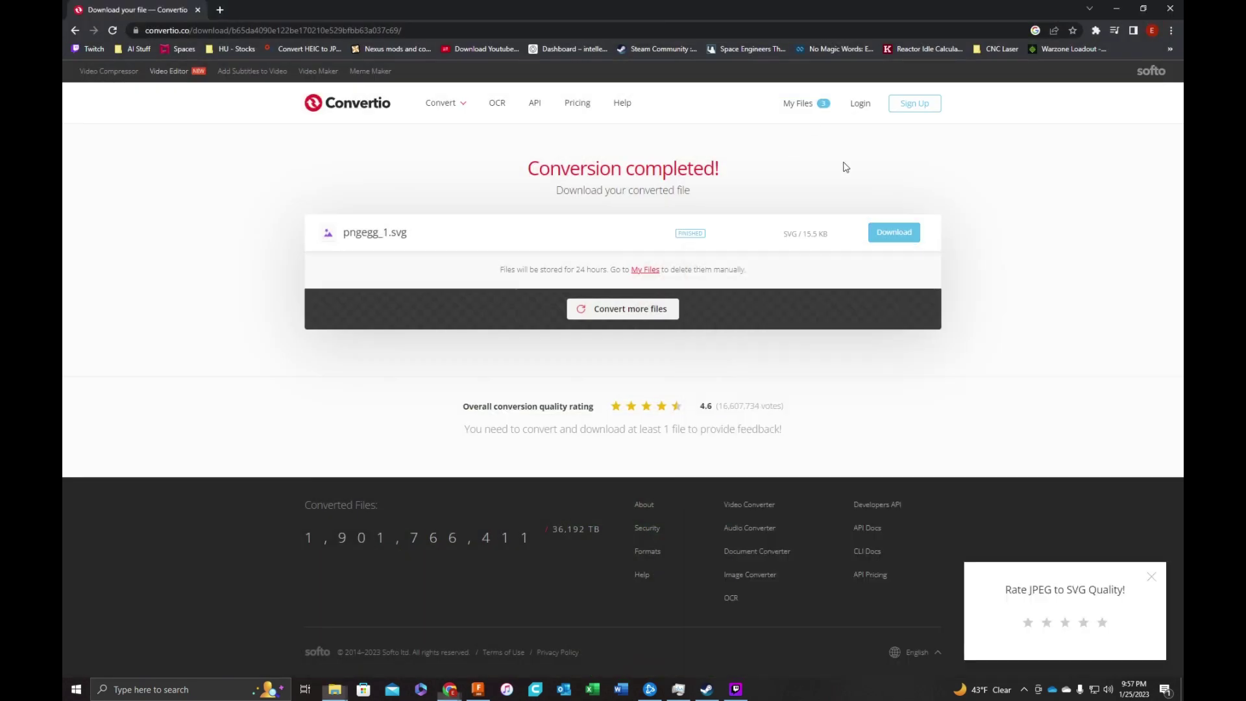
{"action": "left_click", "coordinate": [909, 238]}
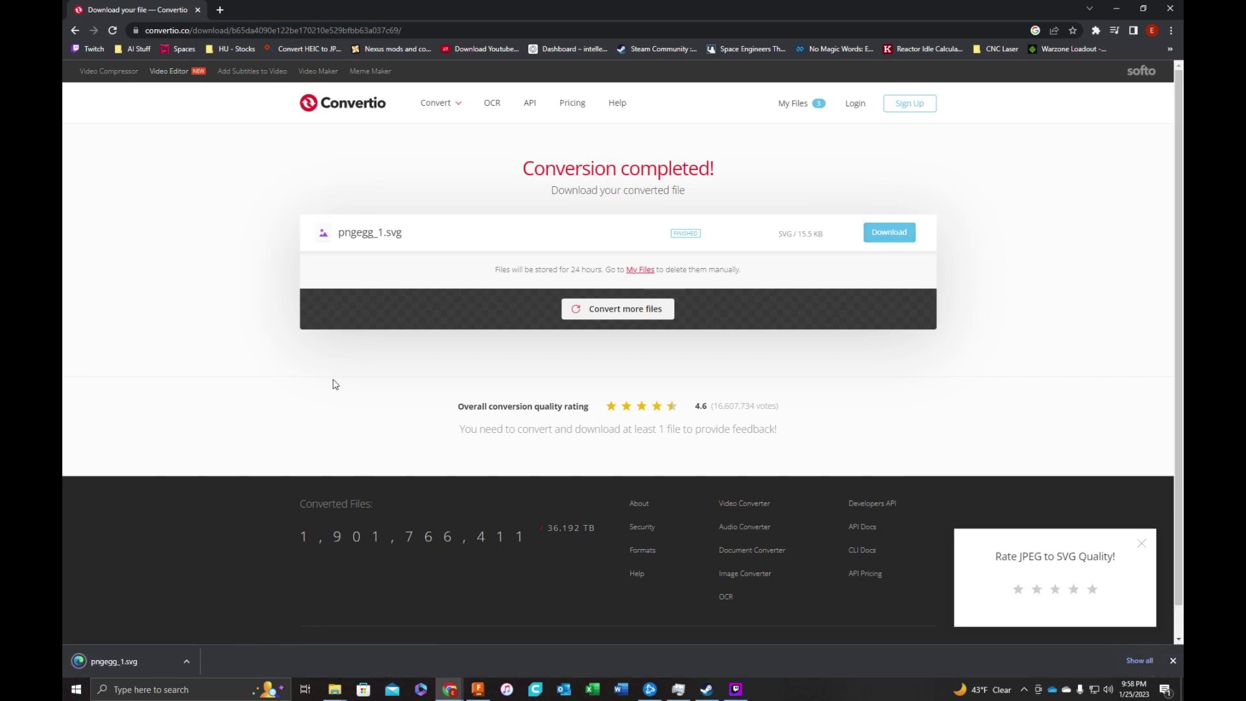
{"action": "left_click", "coordinate": [115, 661]}
{"action": "scroll", "coordinate": [454, 447], "scroll_direction": "down", "scroll_amount": 10}
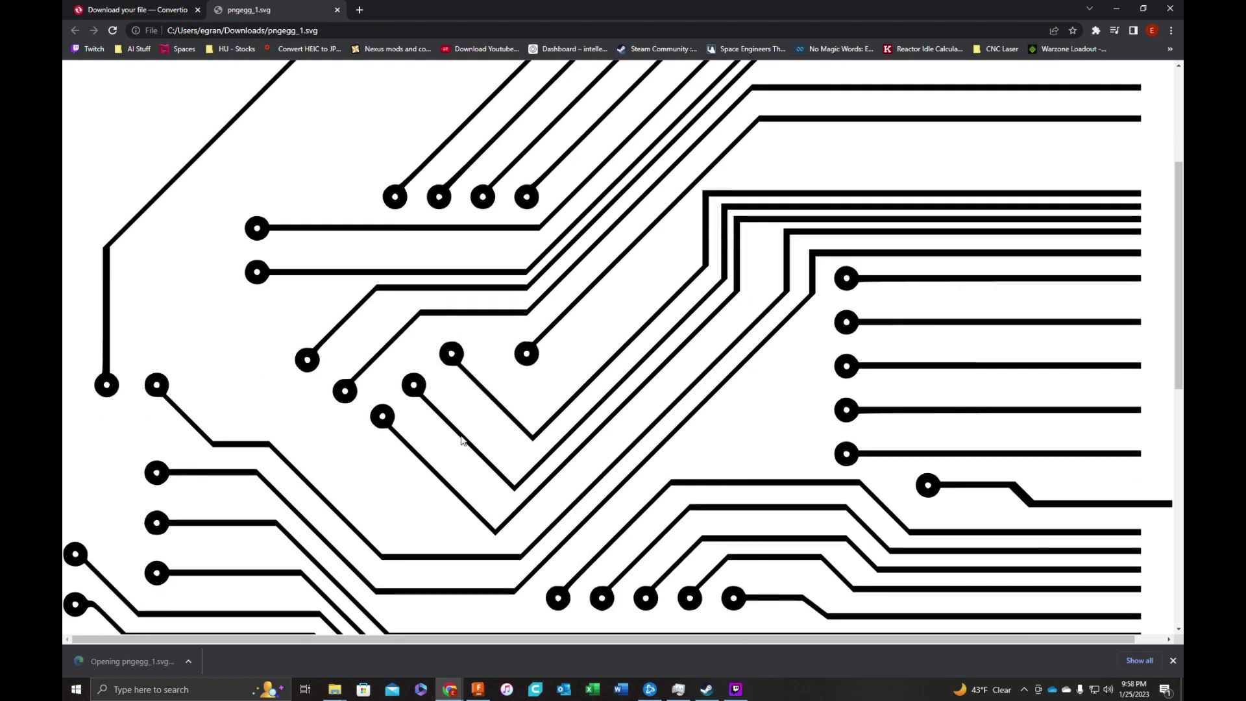
{"action": "scroll", "coordinate": [419, 182], "scroll_direction": "up", "scroll_amount": 5}
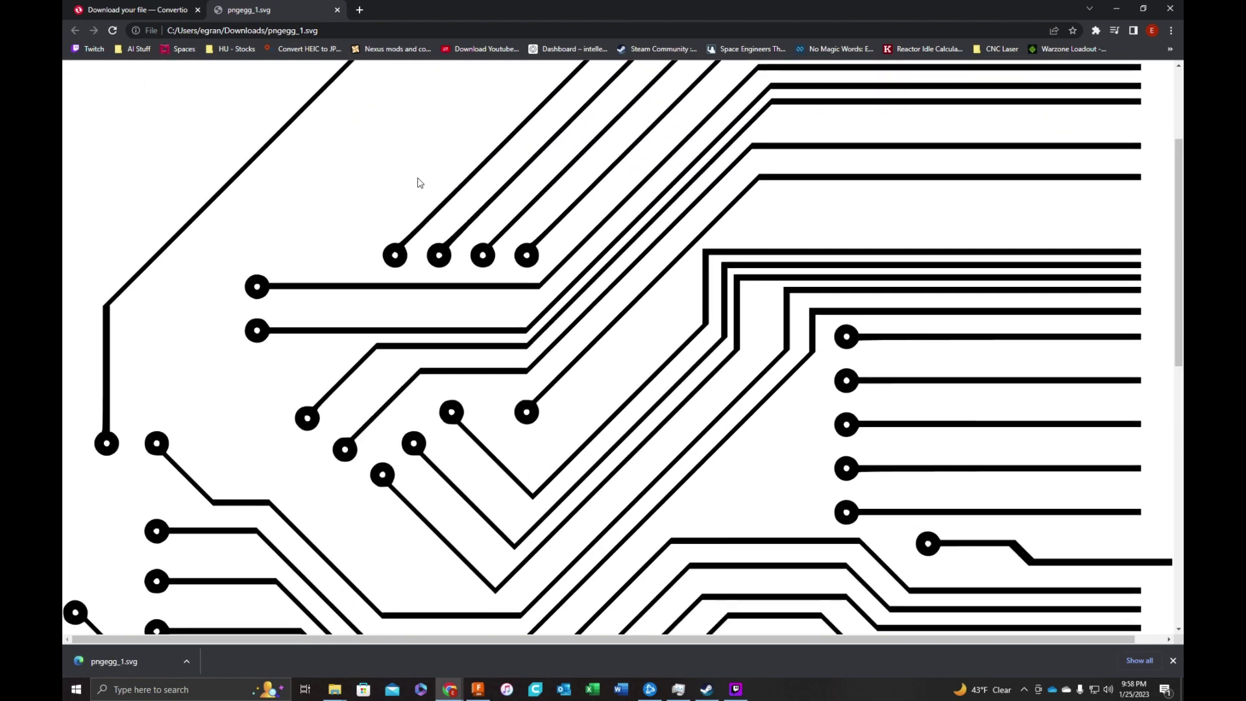
Step: Return to Fusion 360 and start a sketch on the XY ground plane
{"action": "left_click", "coordinate": [1116, 9]}
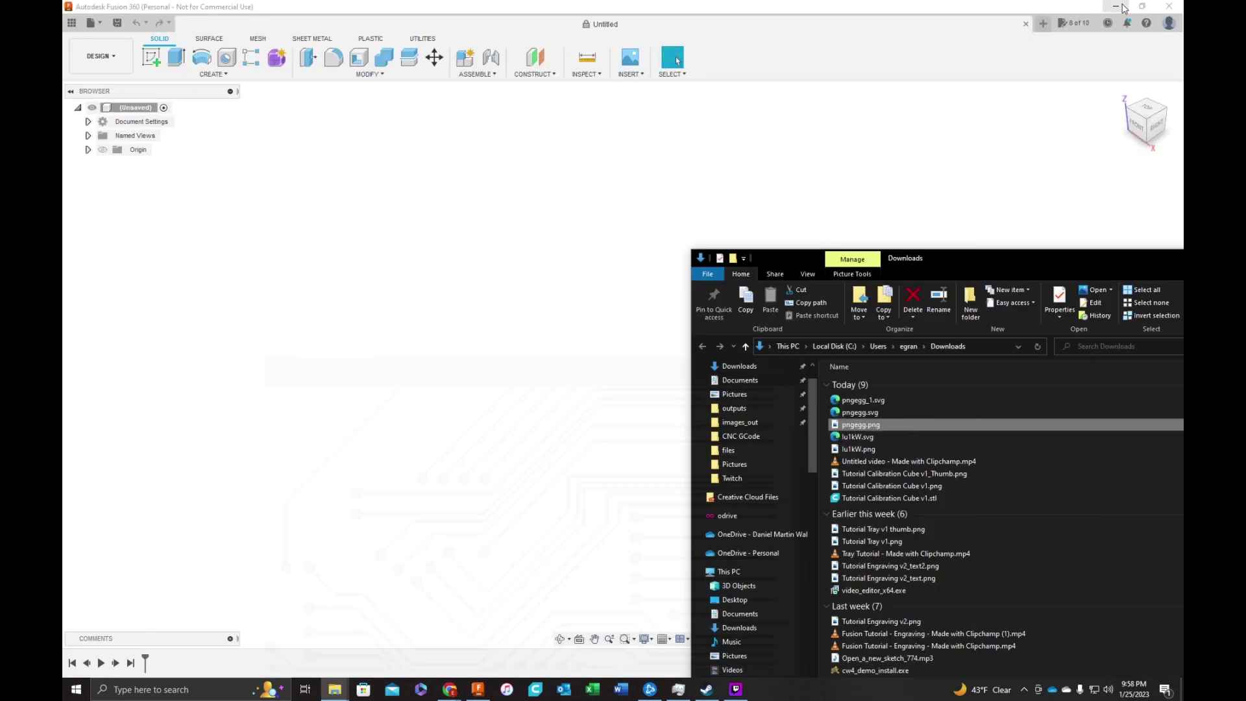
{"action": "left_click", "coordinate": [927, 133]}
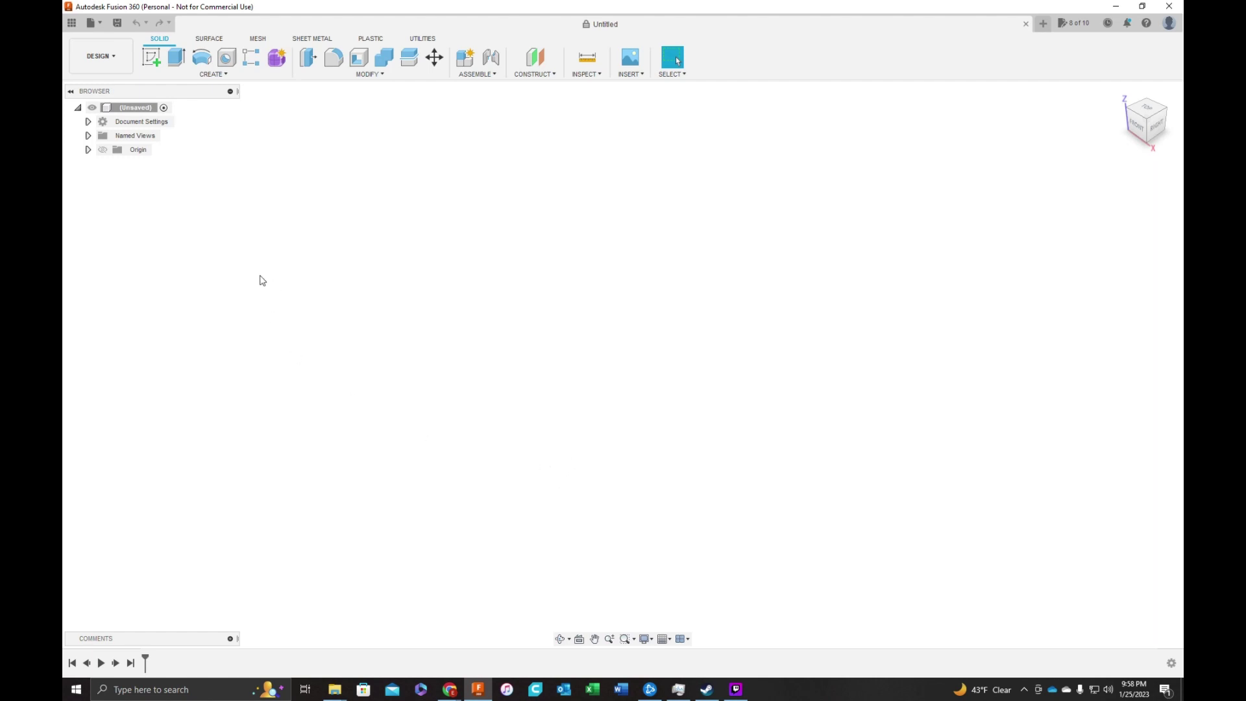
{"action": "left_click", "coordinate": [151, 58]}
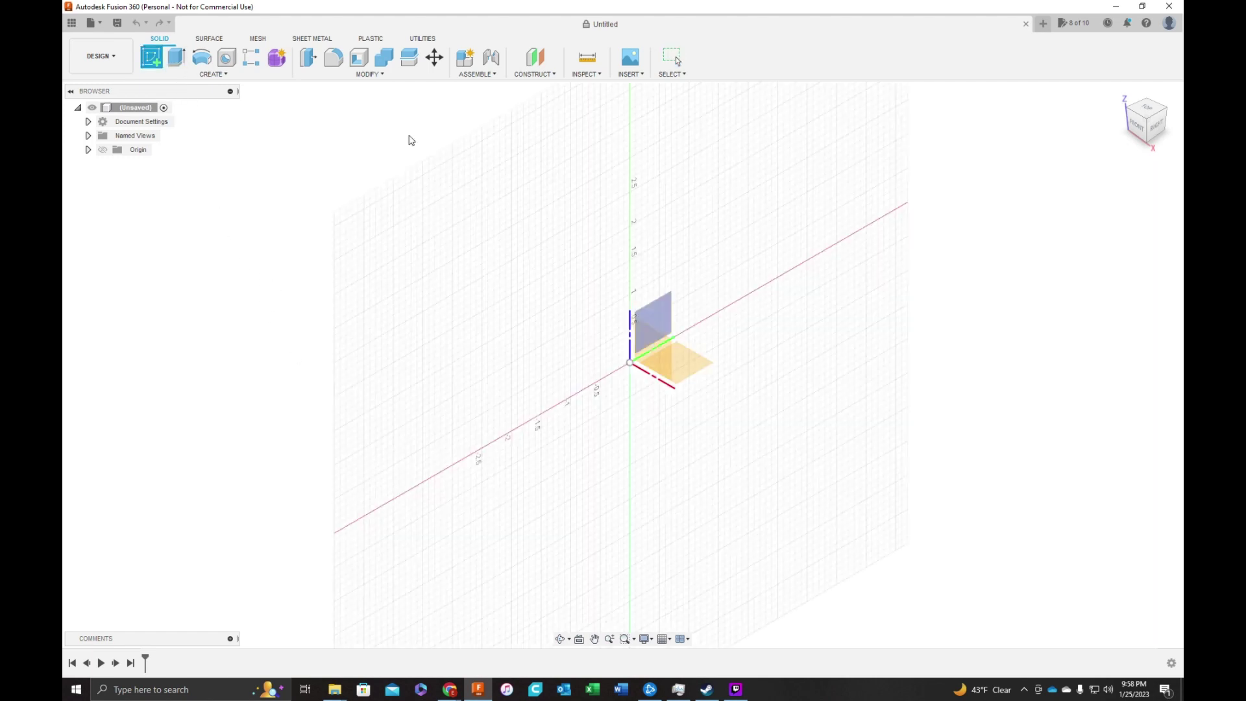
{"action": "left_click", "coordinate": [706, 368]}
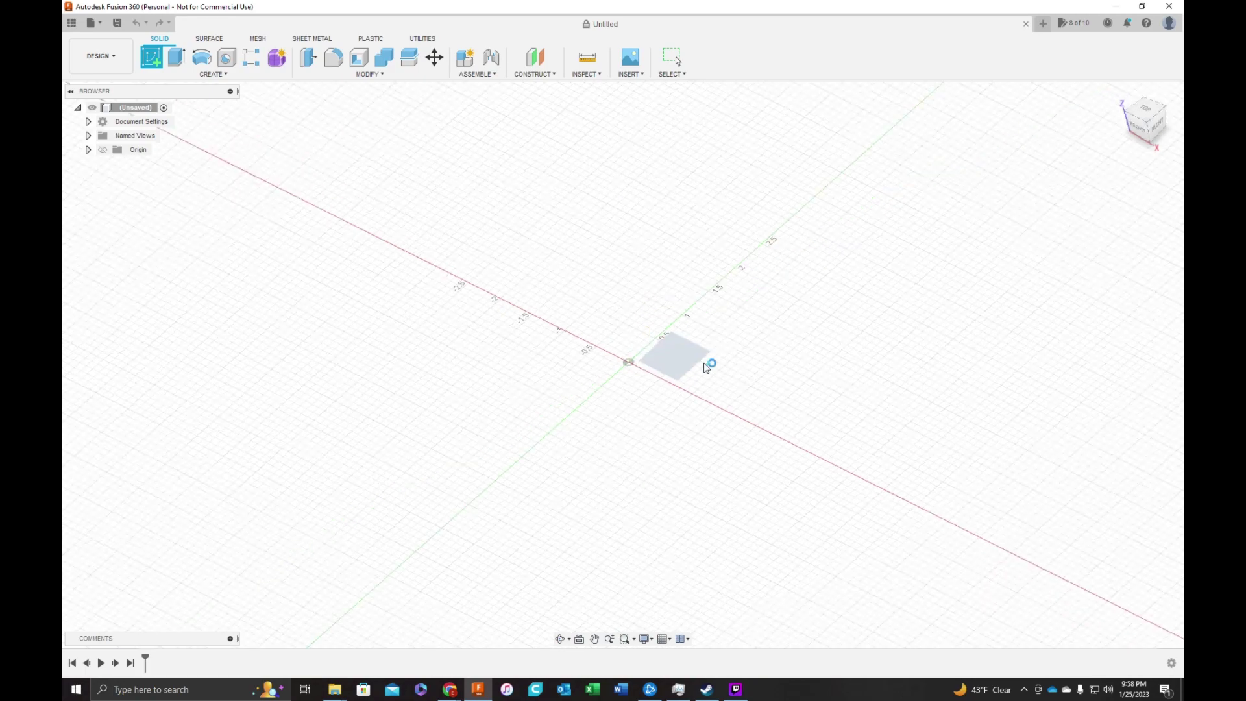
{"action": "scroll", "coordinate": [571, 422], "scroll_direction": "up", "scroll_amount": 3}
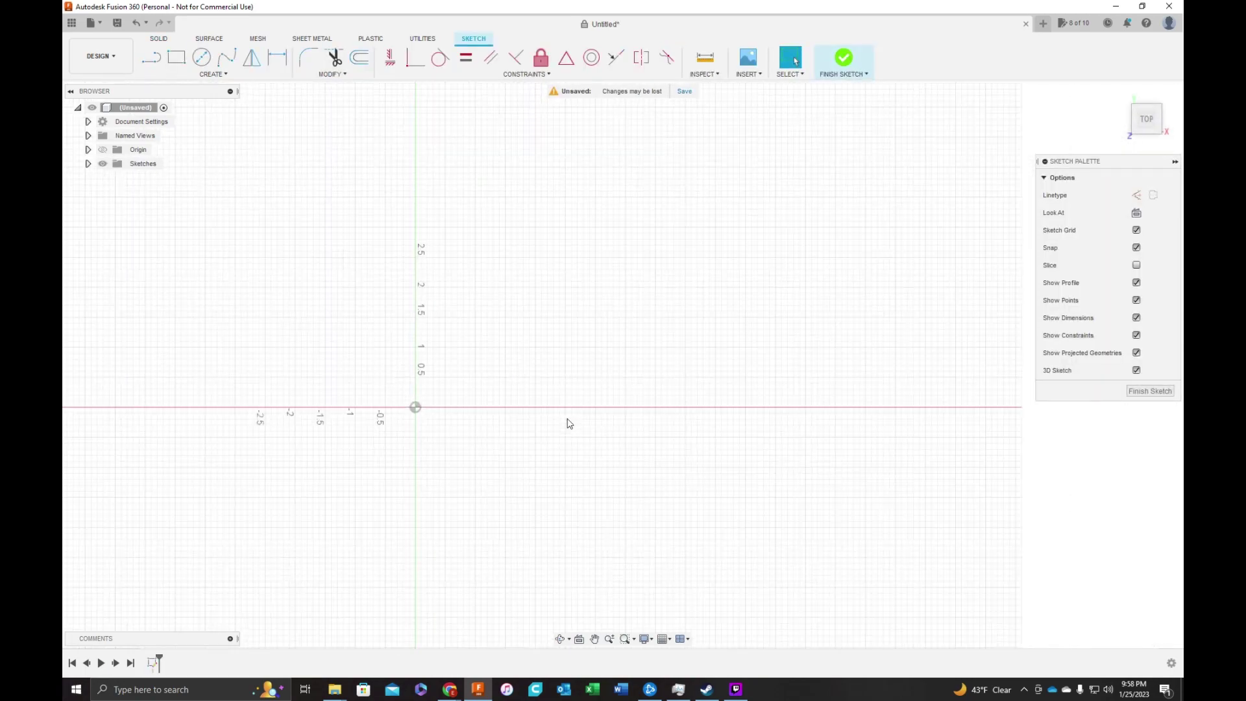
Step: Draw a 2-point rectangle starting at the origin
{"action": "left_click", "coordinate": [176, 57]}
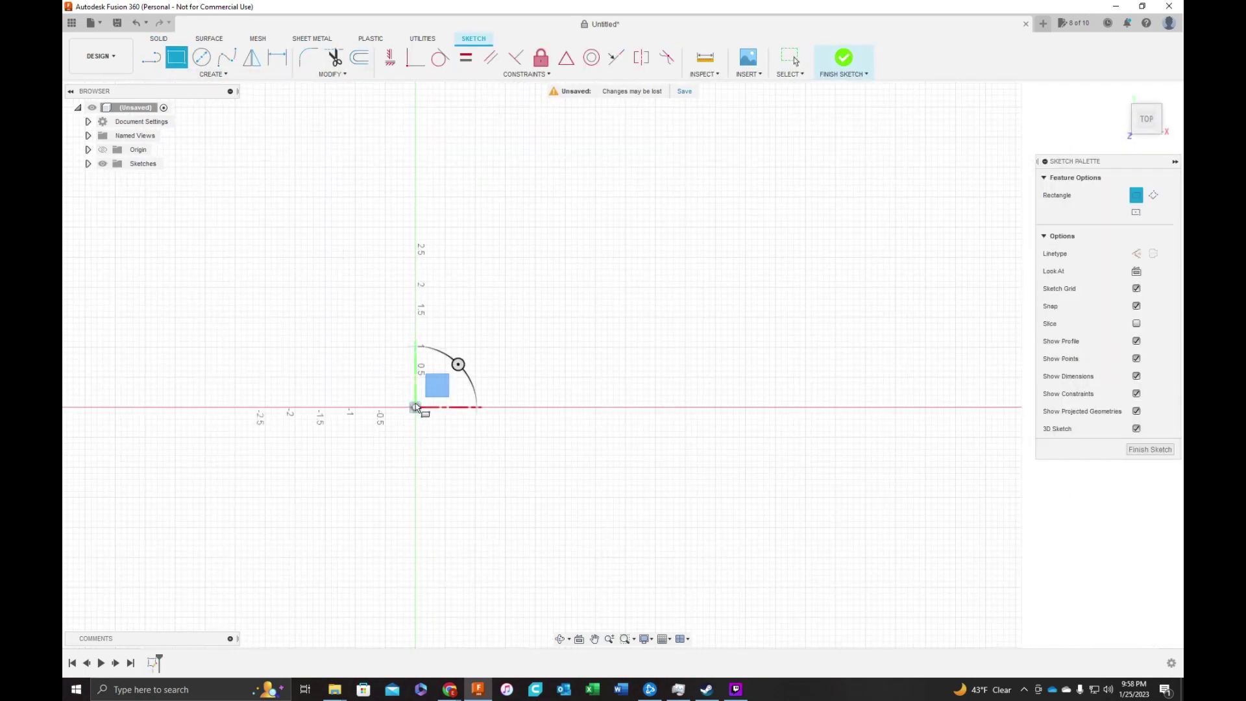
{"action": "left_click", "coordinate": [415, 406]}
{"action": "left_click", "coordinate": [926, 149]}
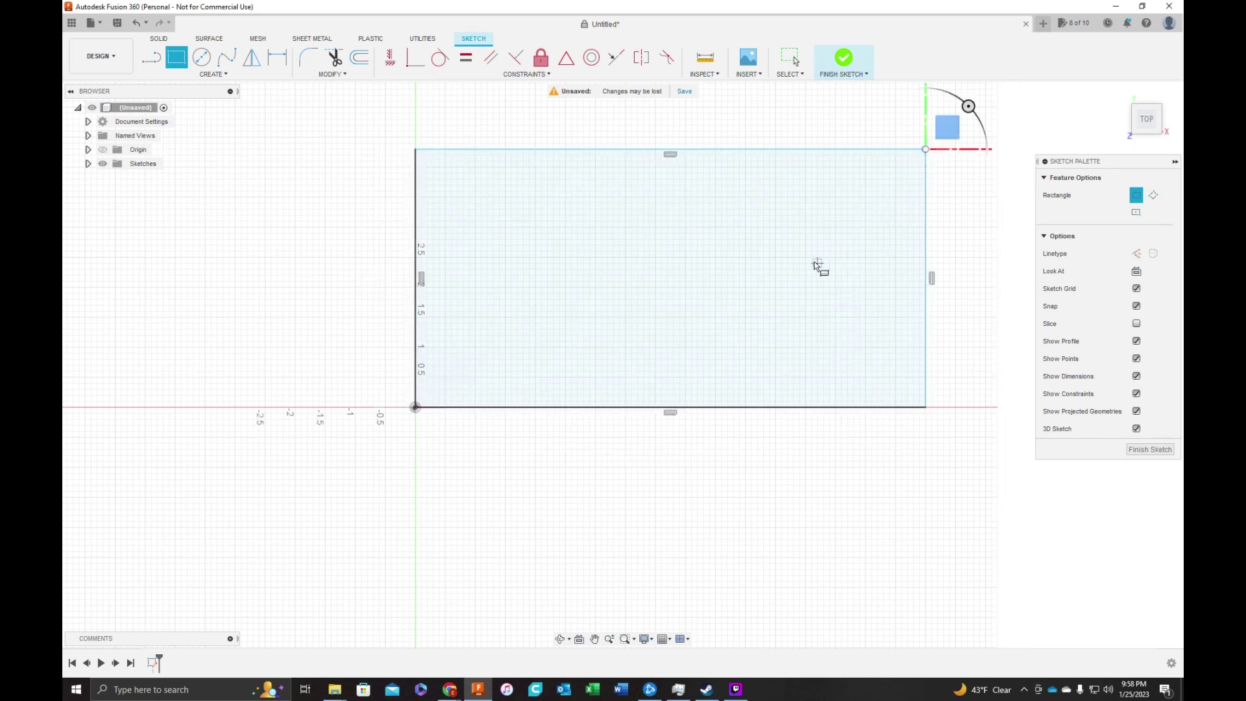
{"action": "scroll", "coordinate": [818, 266], "scroll_direction": "down", "scroll_amount": 3}
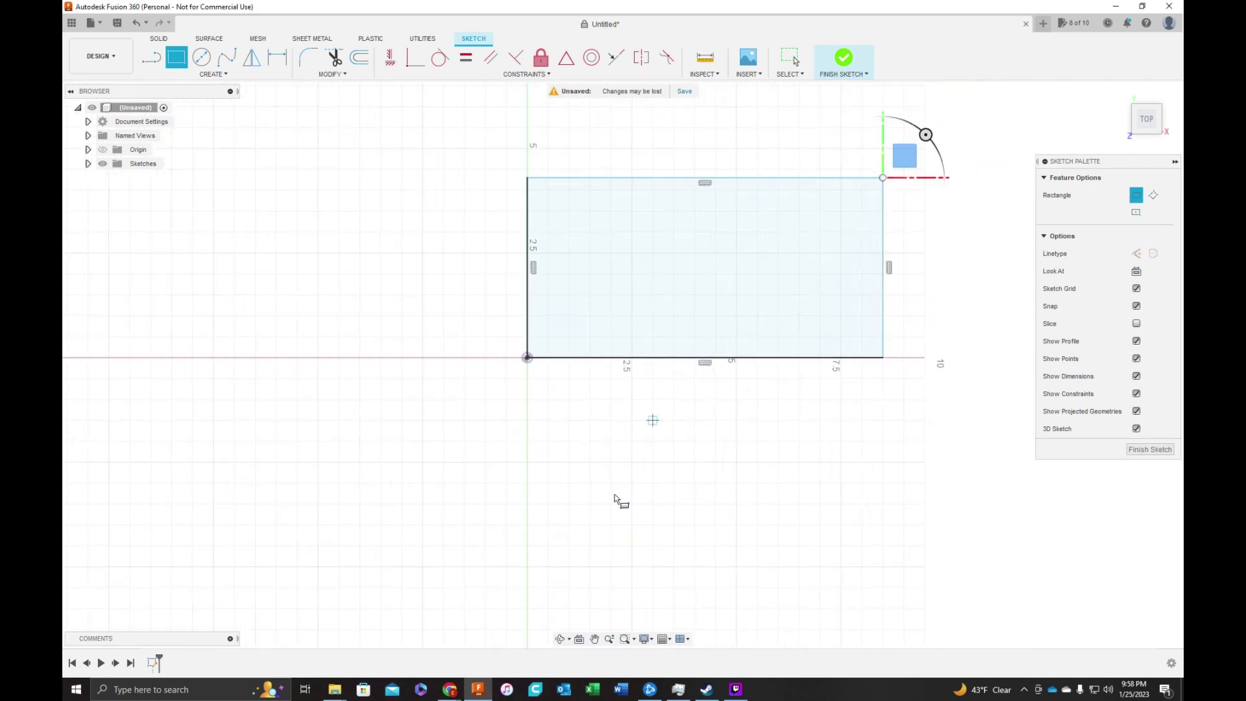
{"action": "scroll", "coordinate": [610, 503], "scroll_direction": "down", "scroll_amount": 2}
{"action": "scroll", "coordinate": [703, 200], "scroll_direction": "up", "scroll_amount": 3}
Step: Dimension the rectangle 8 wide and 6 tall
{"action": "key", "text": "d"}
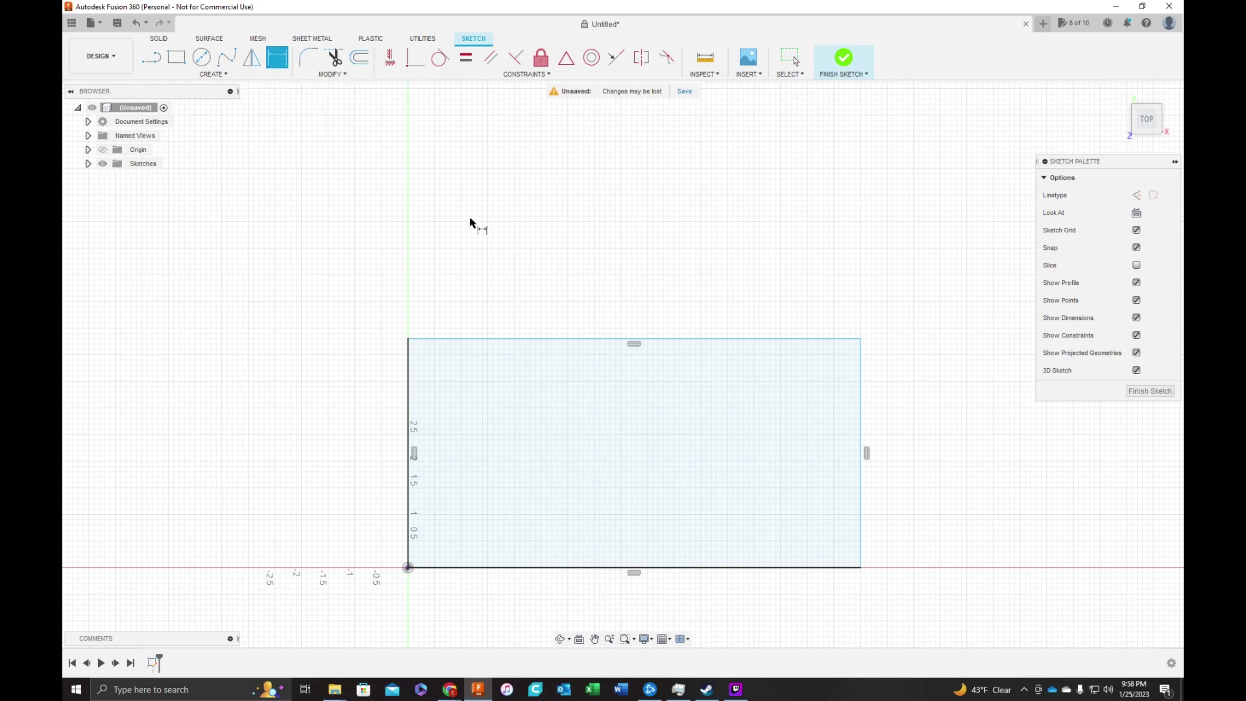
{"action": "left_click", "coordinate": [556, 338]}
{"action": "left_click", "coordinate": [585, 234]}
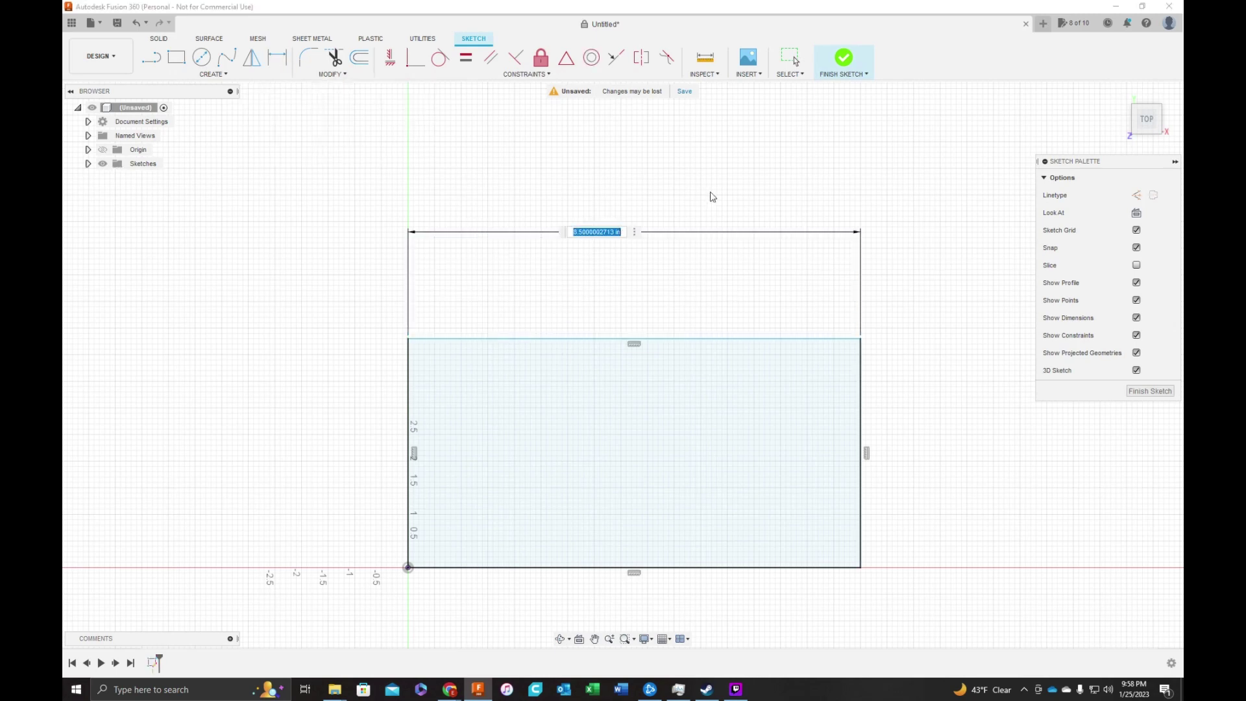
{"action": "type", "text": "8"}
{"action": "key", "text": "Return"}
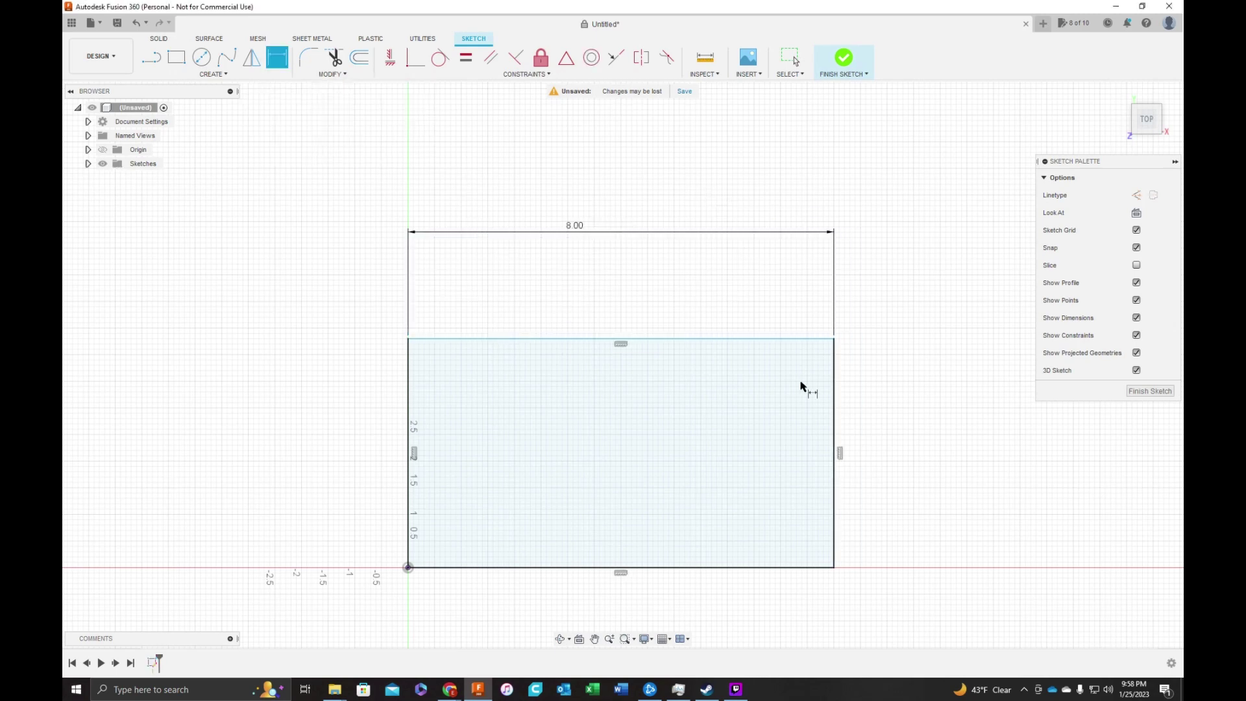
{"action": "left_click", "coordinate": [834, 388]}
{"action": "left_click", "coordinate": [916, 402]}
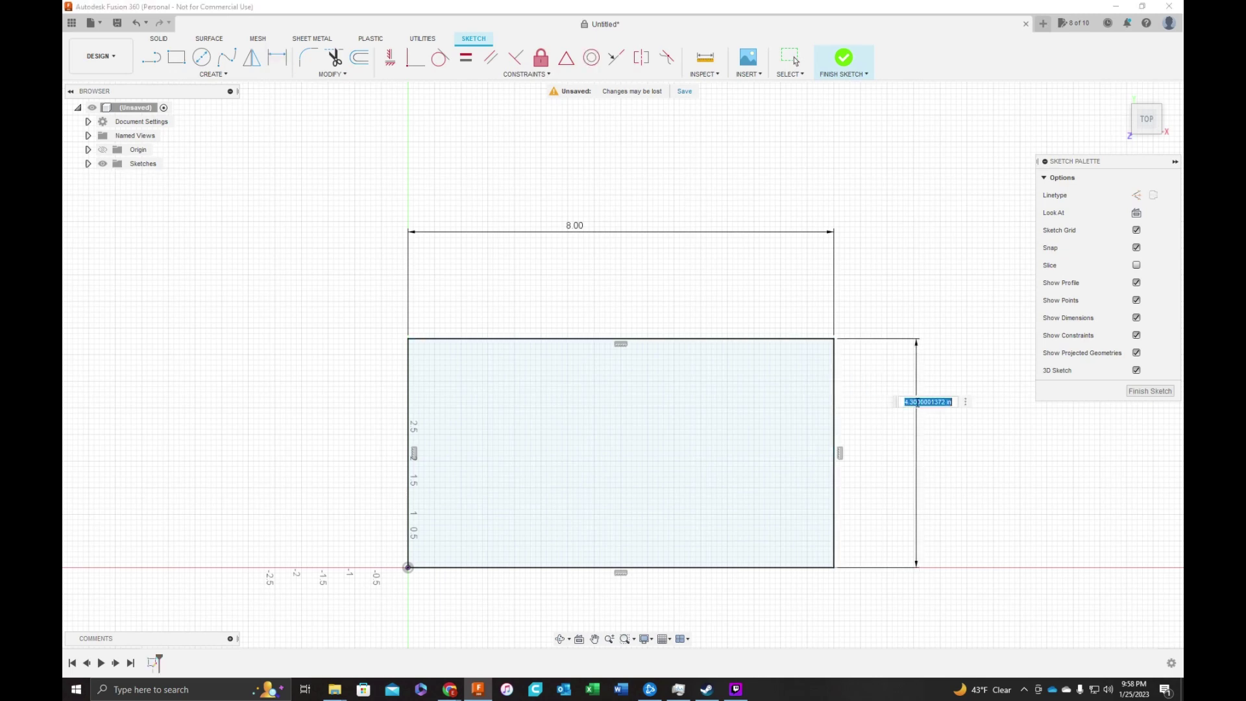
{"action": "type", "text": "6"}
{"action": "key", "text": "Return"}
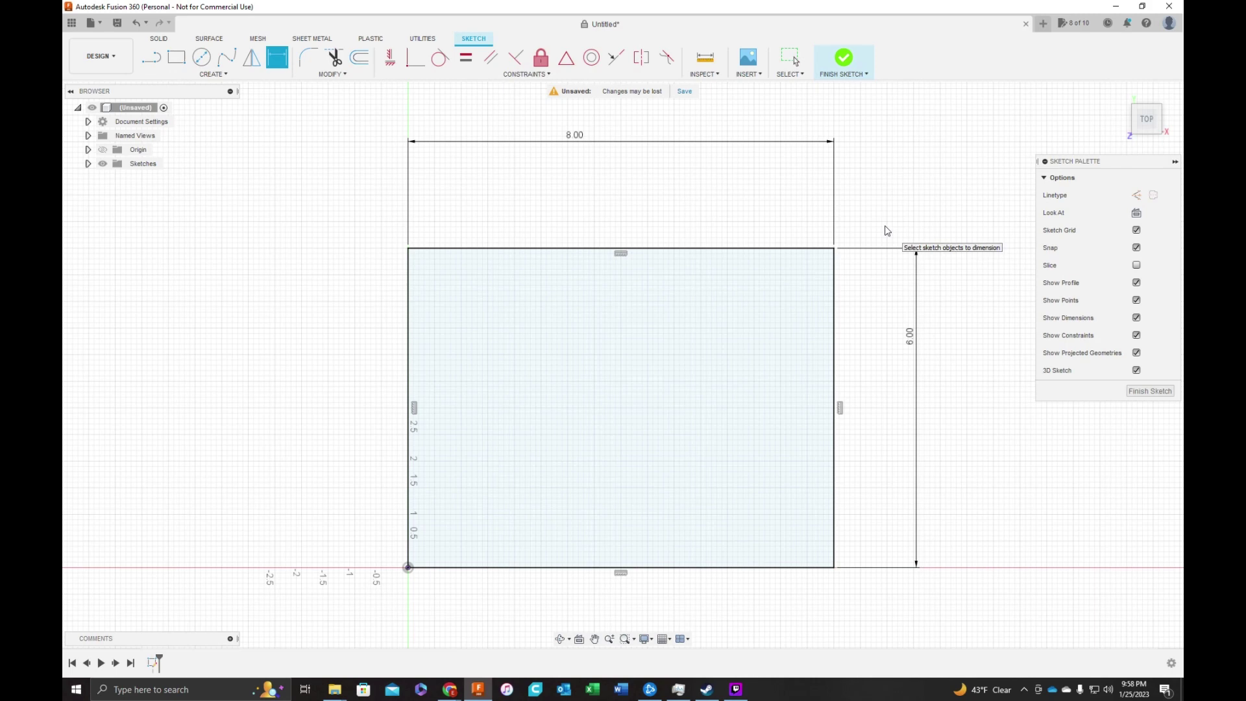
{"action": "key", "text": "Escape"}
Step: Turn the 8 by 6 rectangle into construction lines
{"action": "left_click_drag", "start_coordinate": [819, 287], "coordinate": [342, 610]}
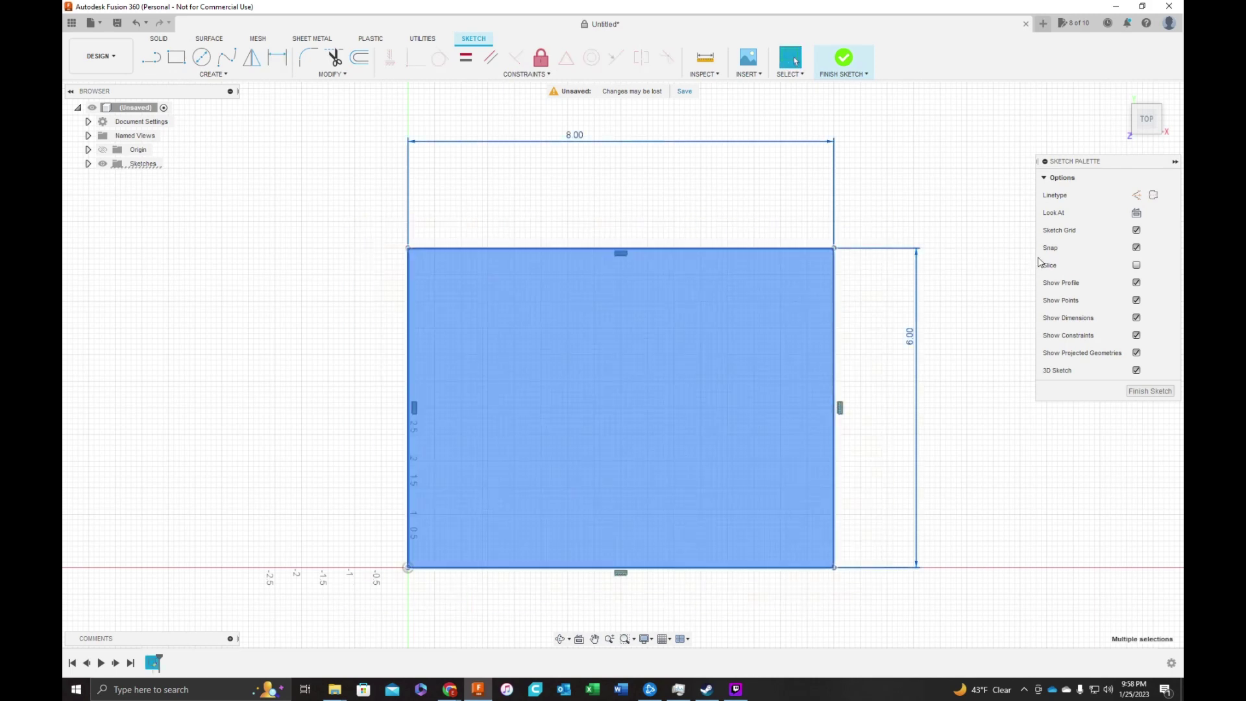
{"action": "left_click", "coordinate": [1135, 195]}
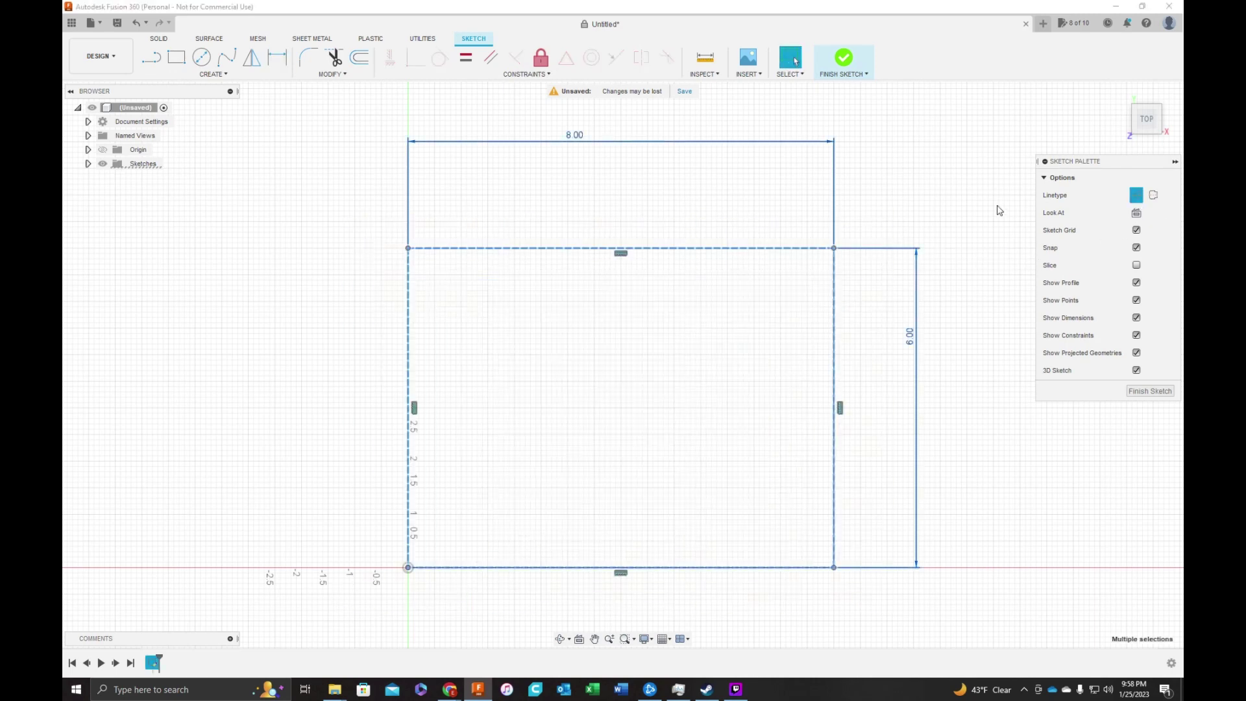
{"action": "left_click", "coordinate": [963, 180]}
{"action": "scroll", "coordinate": [963, 179], "scroll_direction": "down", "scroll_amount": 3}
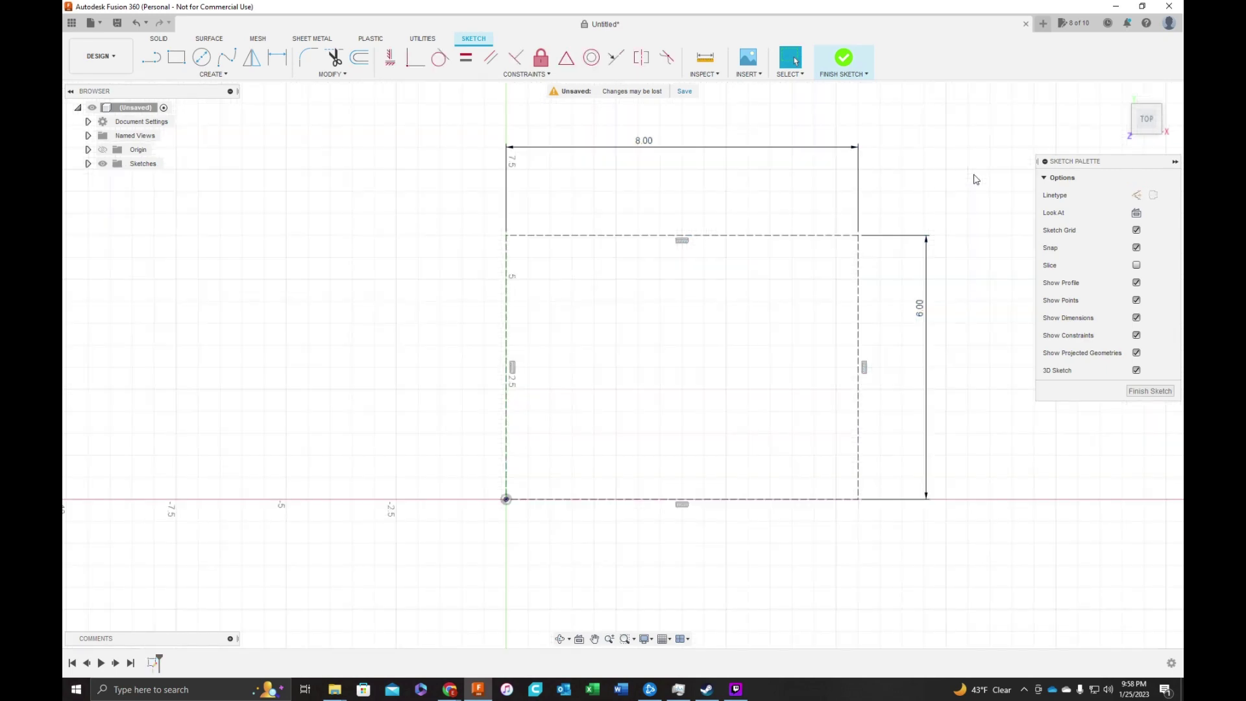
Step: Draw a second 2-point rectangle from the origin
{"action": "left_click", "coordinate": [176, 58]}
{"action": "scroll", "coordinate": [170, 276], "scroll_direction": "down", "scroll_amount": 2}
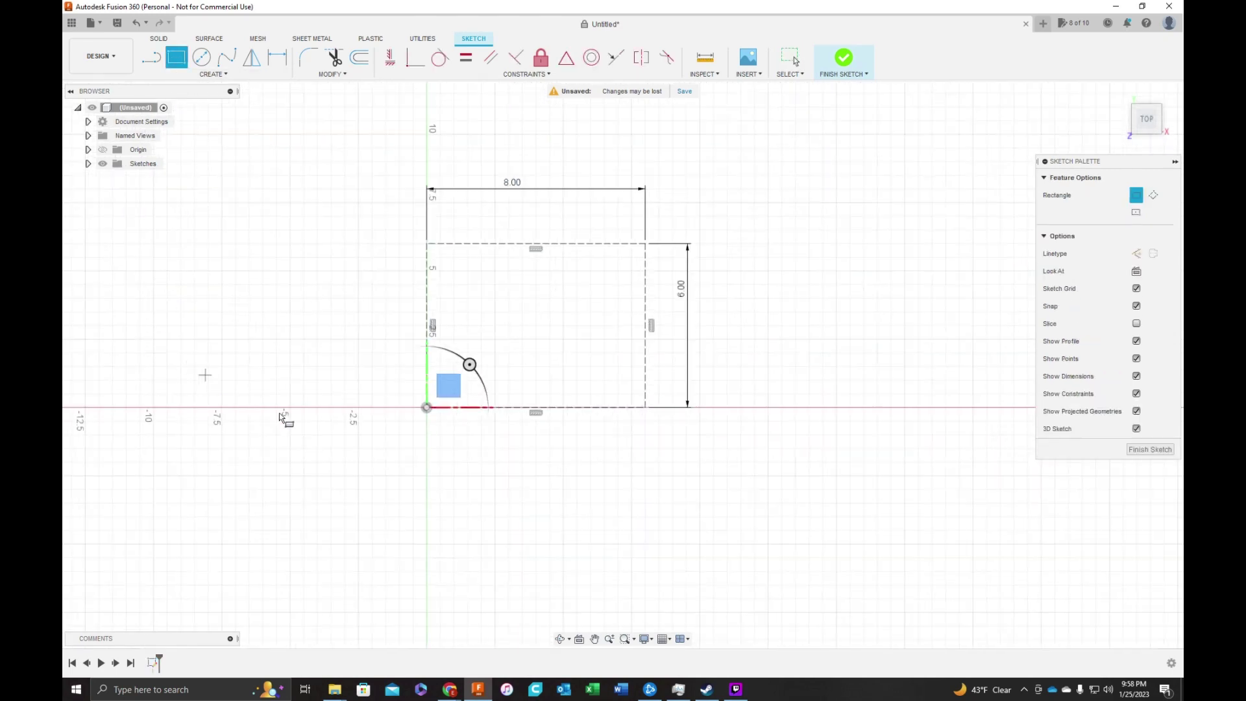
{"action": "scroll", "coordinate": [460, 407], "scroll_direction": "up", "scroll_amount": 1}
{"action": "scroll", "coordinate": [467, 422], "scroll_direction": "up", "scroll_amount": 2}
{"action": "scroll", "coordinate": [378, 523], "scroll_direction": "down", "scroll_amount": 1}
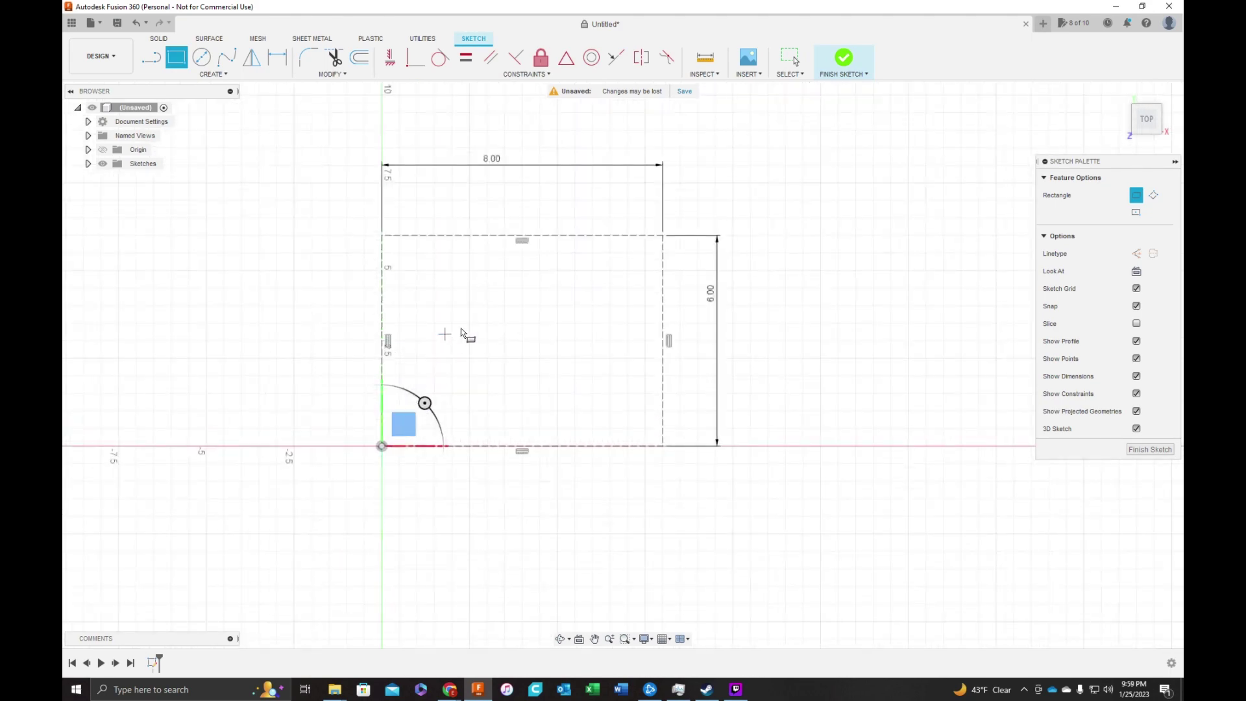
{"action": "scroll", "coordinate": [462, 333], "scroll_direction": "up", "scroll_amount": 2}
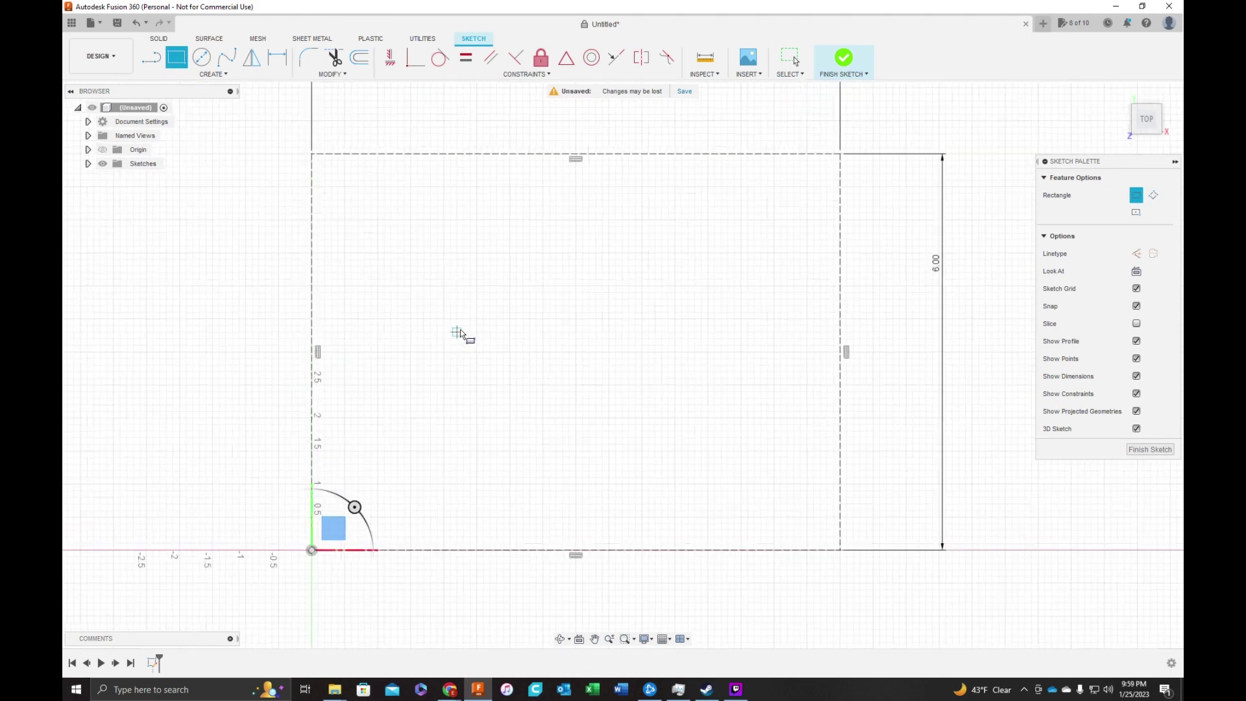
{"action": "left_click", "coordinate": [311, 550]}
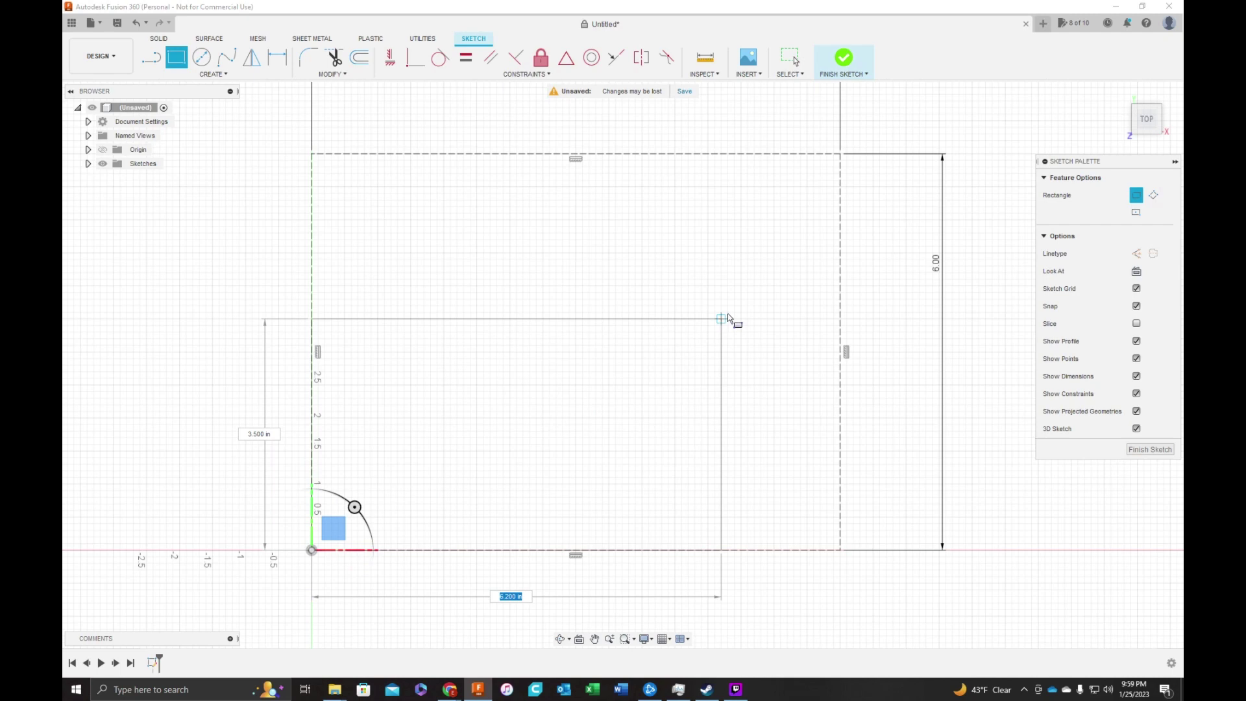
{"action": "left_click", "coordinate": [767, 266]}
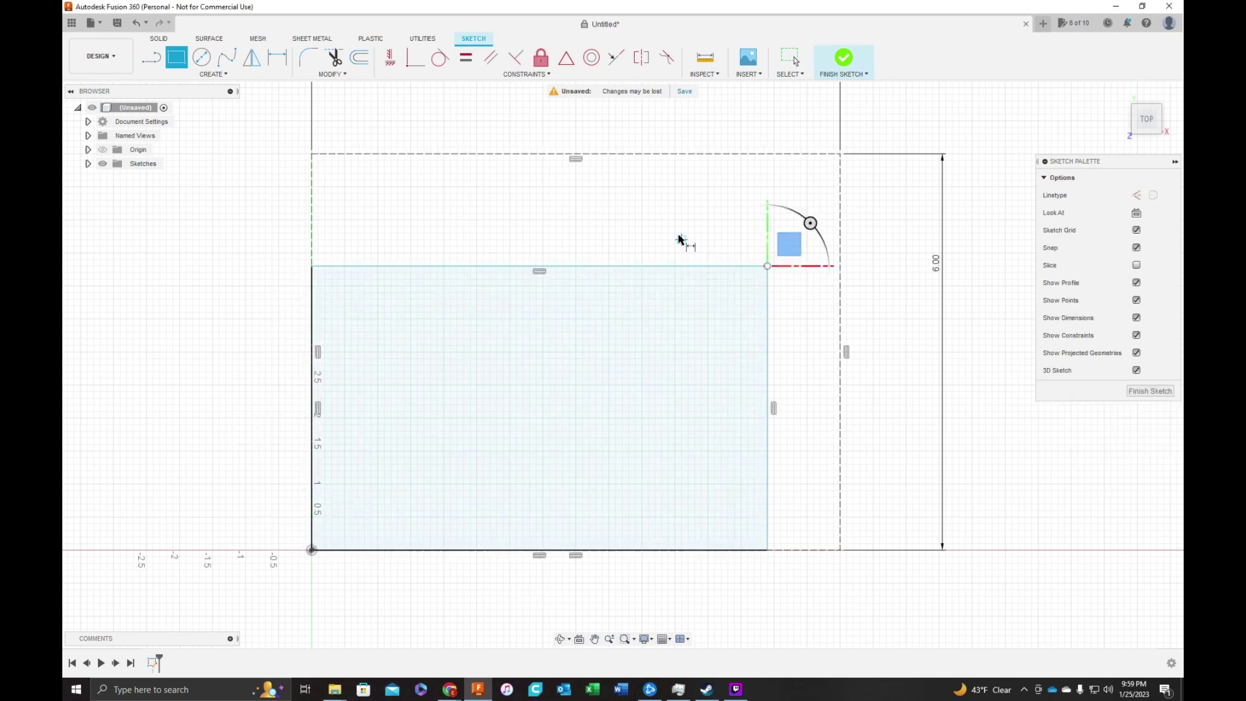
Step: Dimension the new rectangle 6 wide, corrected from 5, and 4.5 tall
{"action": "key", "text": "d"}
{"action": "left_click", "coordinate": [631, 266]}
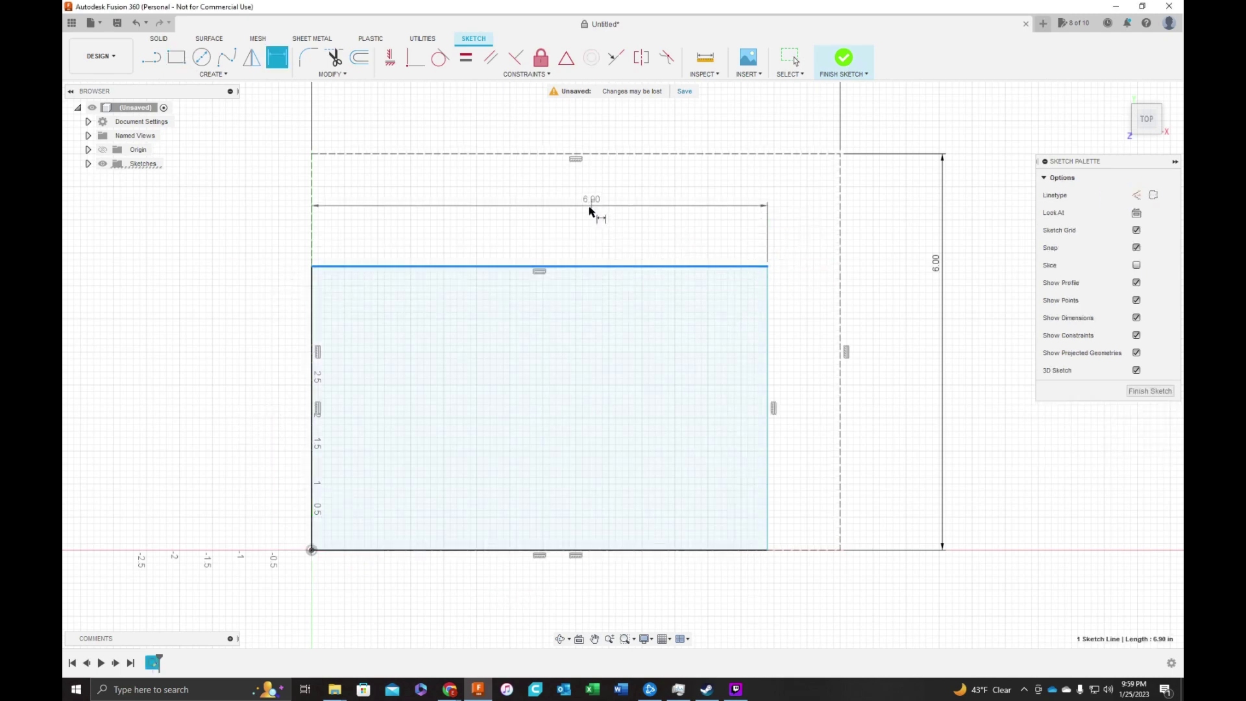
{"action": "left_click", "coordinate": [587, 198]}
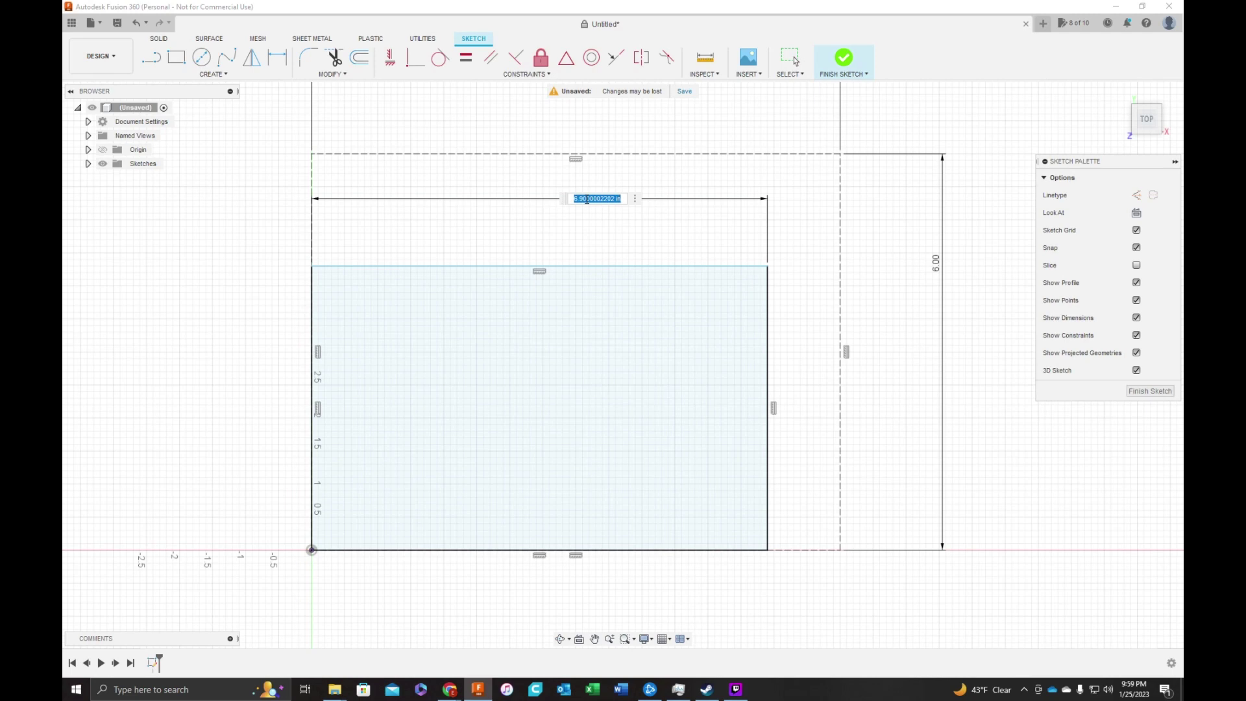
{"action": "type", "text": "5"}
{"action": "key", "text": "Return"}
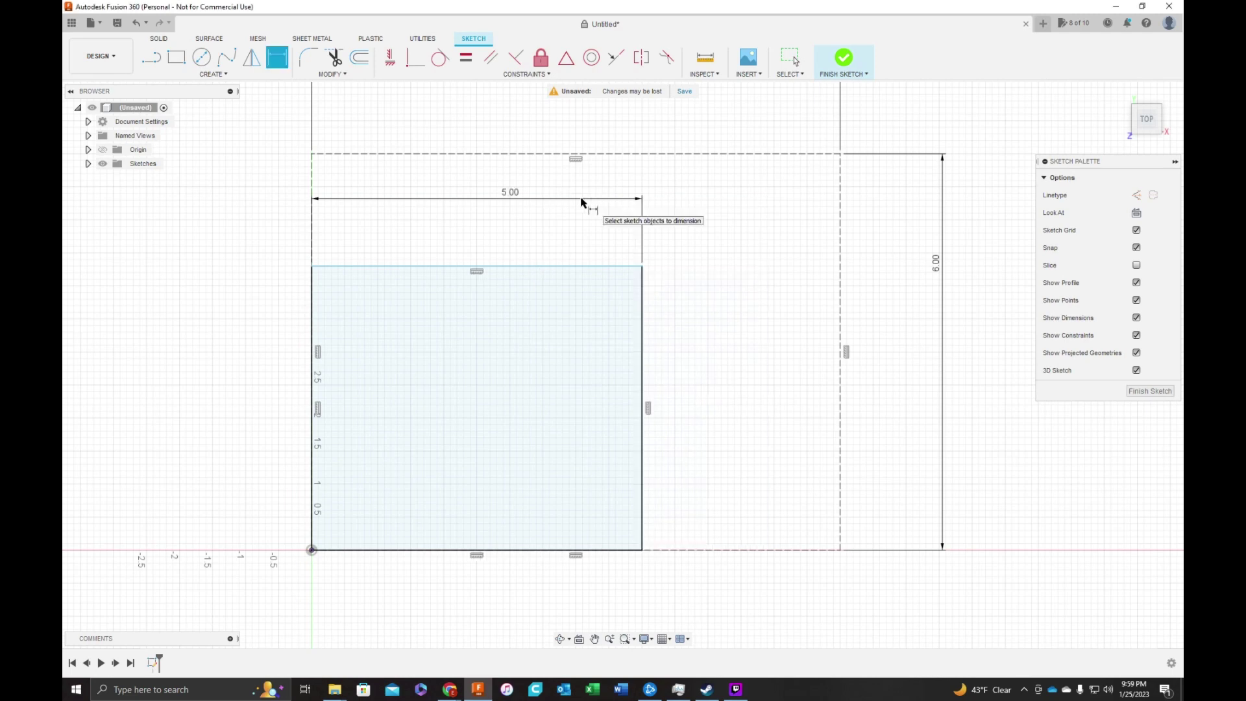
{"action": "double_click", "coordinate": [582, 201]}
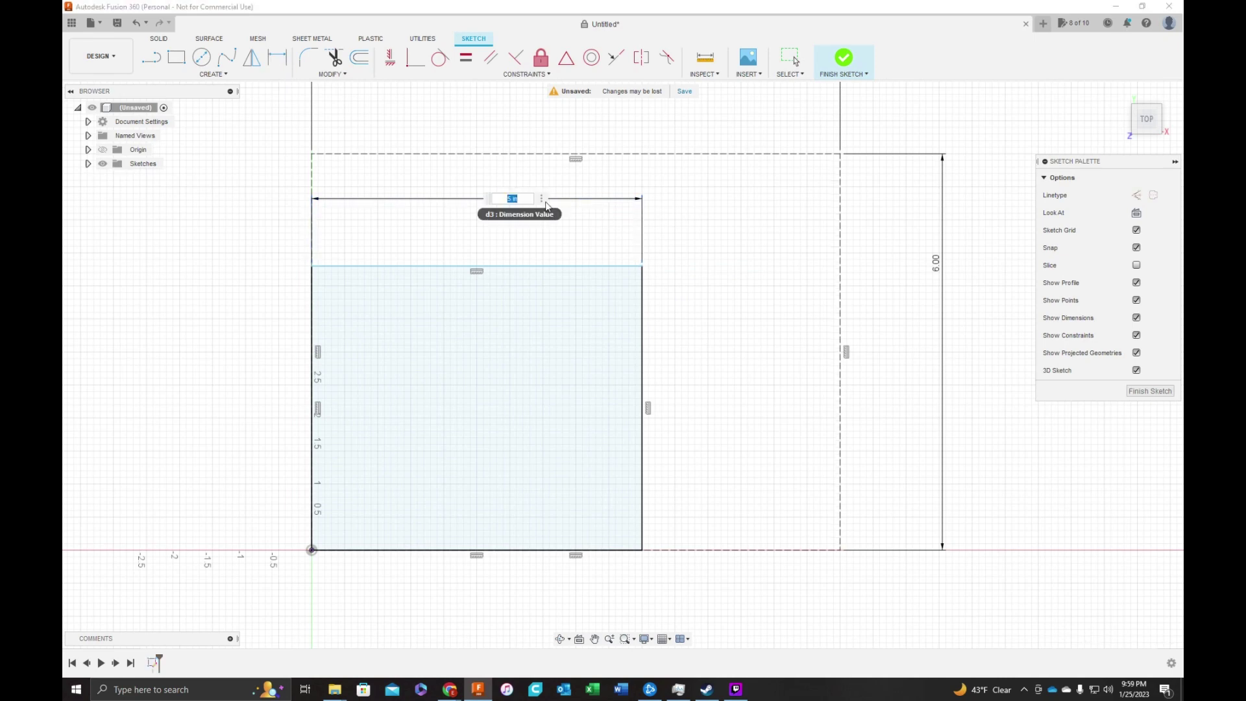
{"action": "type", "text": "6"}
{"action": "key", "text": "Return"}
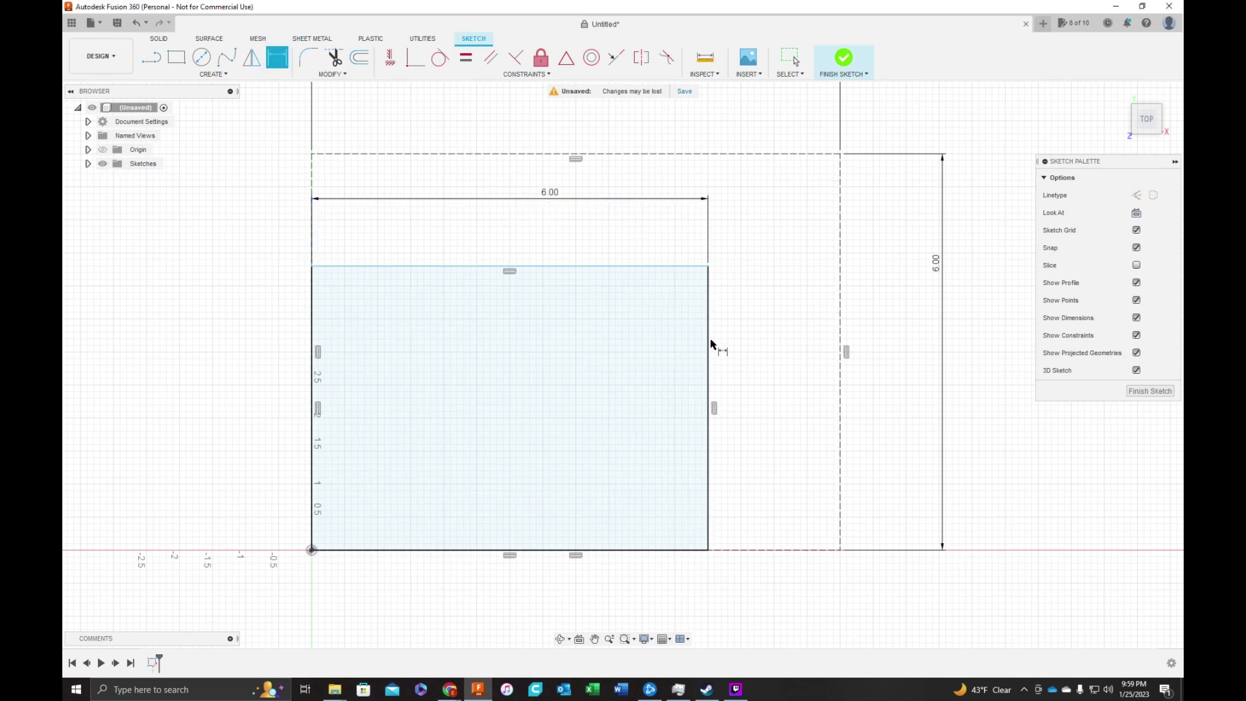
{"action": "left_click", "coordinate": [709, 361]}
{"action": "left_click", "coordinate": [788, 370]}
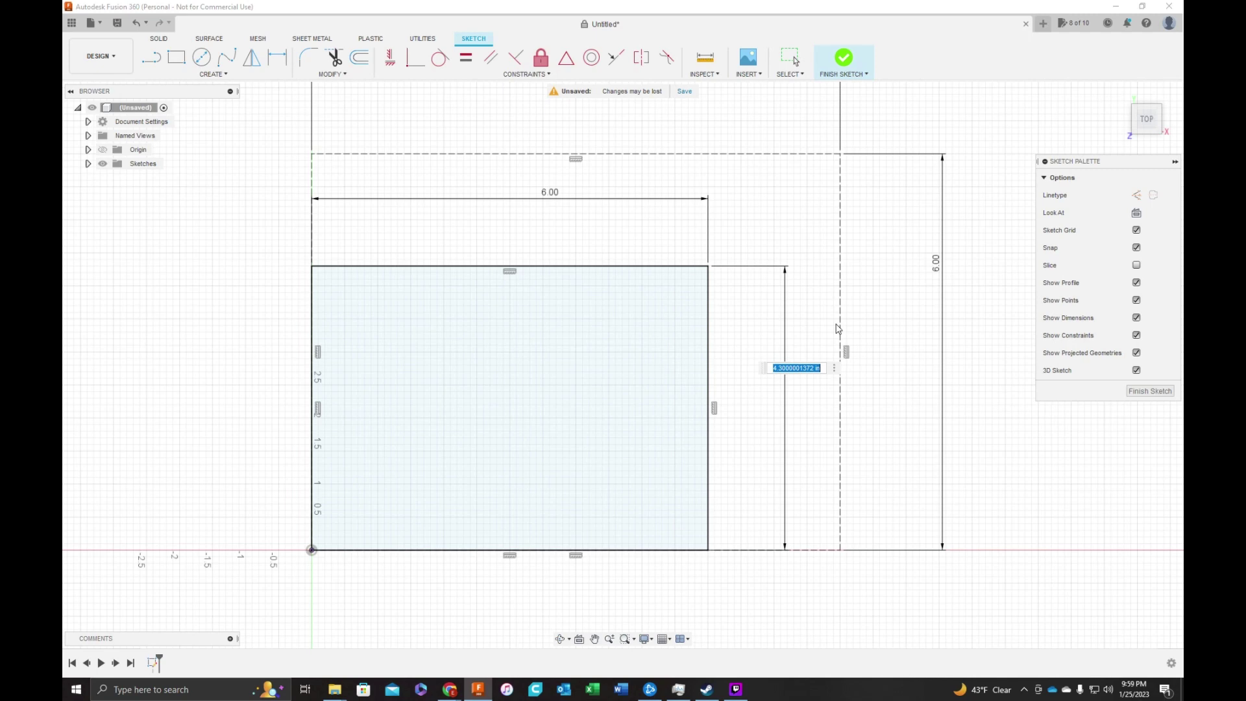
{"action": "type", "text": "4.5"}
{"action": "key", "text": "Return"}
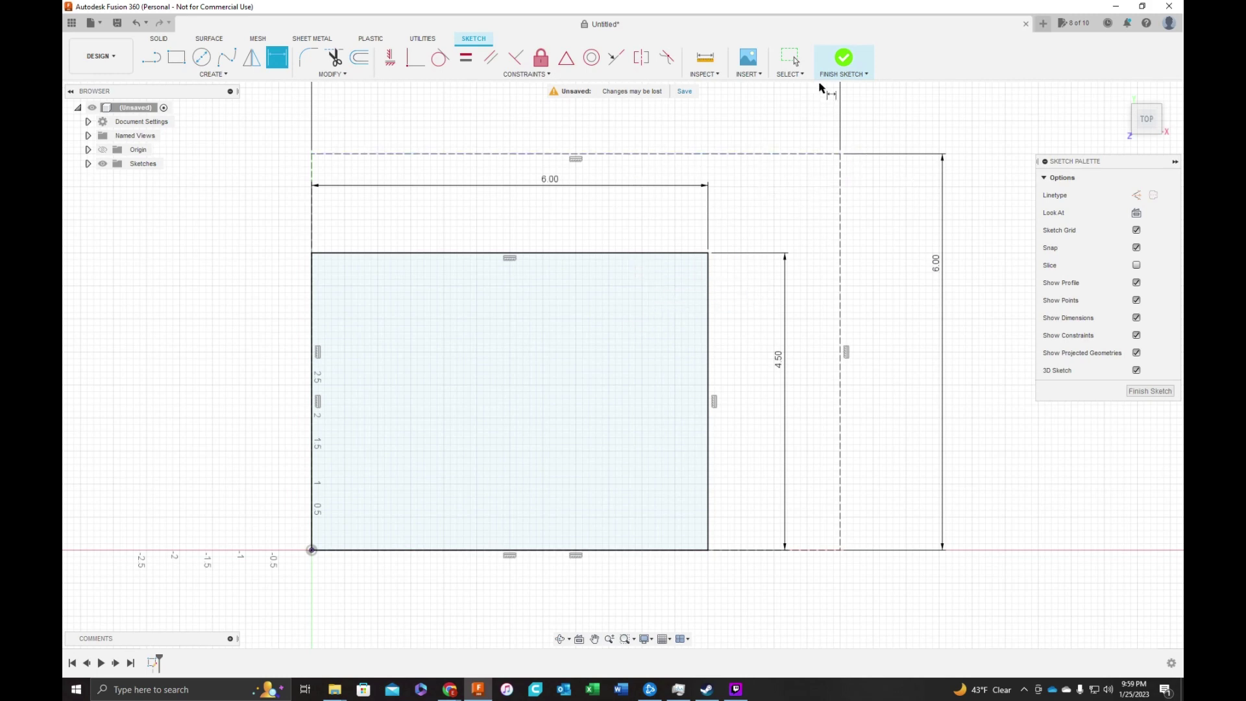
Step: Finish the sketch and select the 6 by 4.5 rectangle profile
{"action": "left_click", "coordinate": [844, 60]}
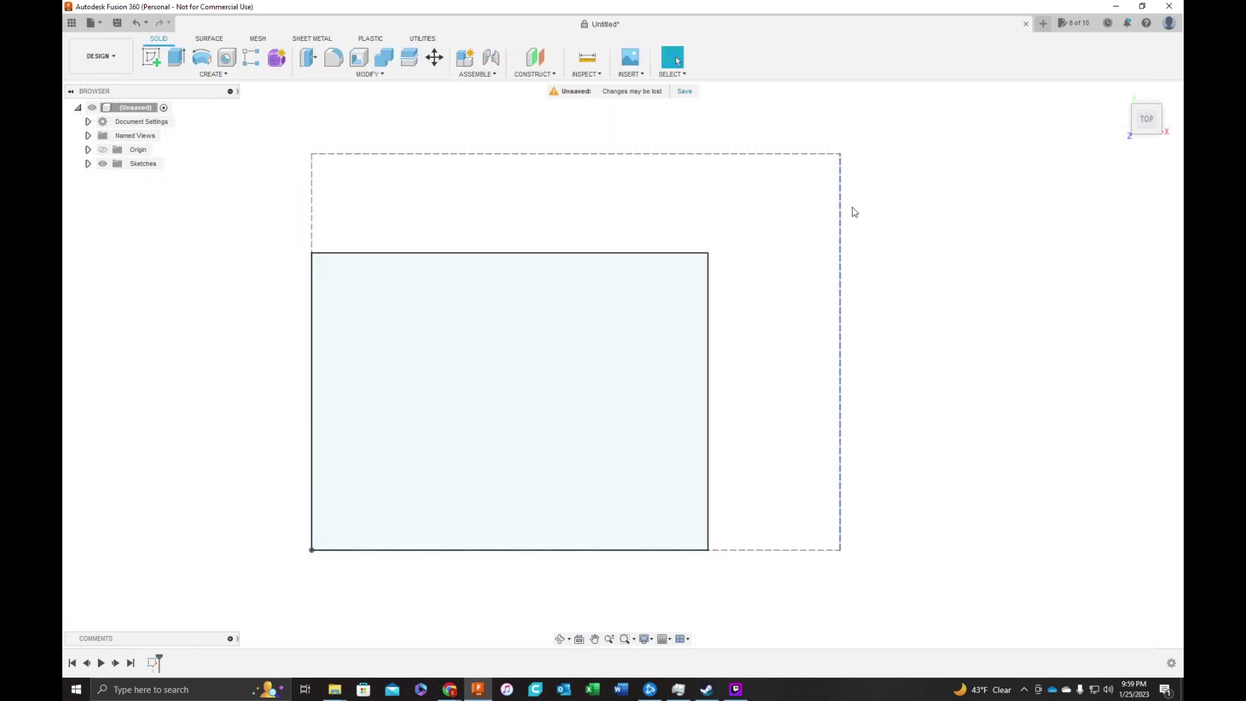
{"action": "middle_click_drag", "start_coordinate": [887, 193], "coordinate": [881, 170], "text": "shift"}
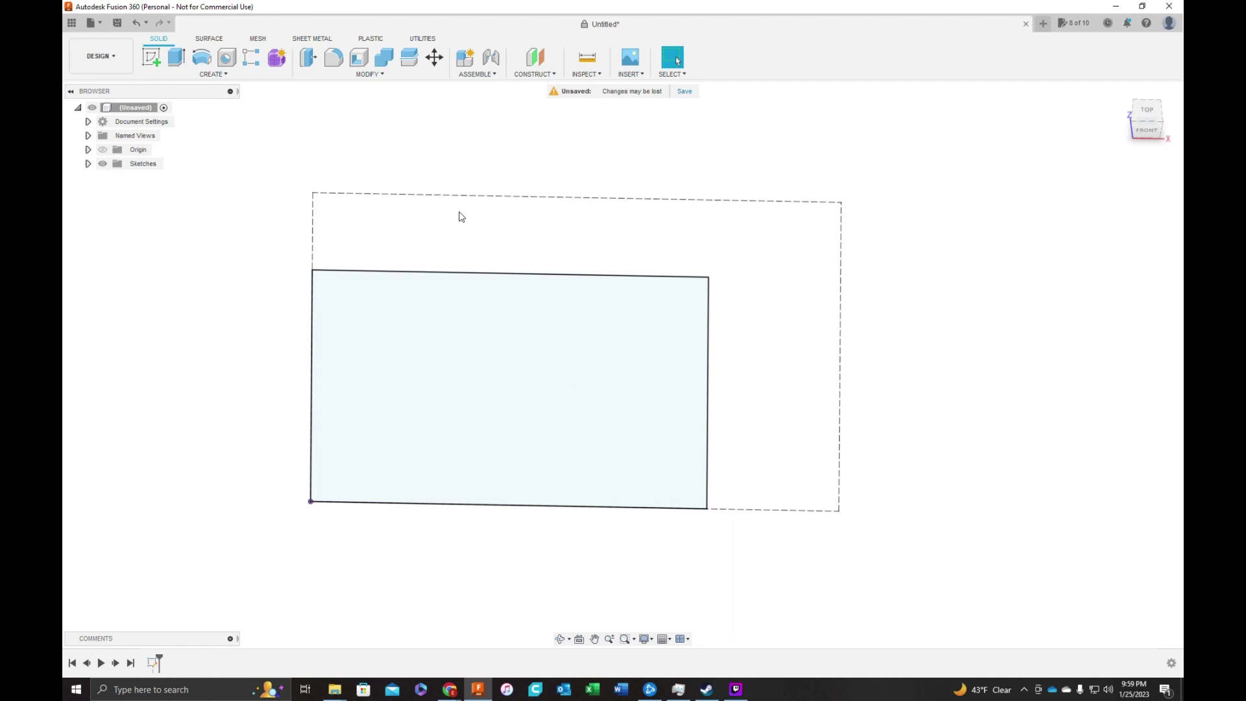
{"action": "left_click", "coordinate": [377, 340]}
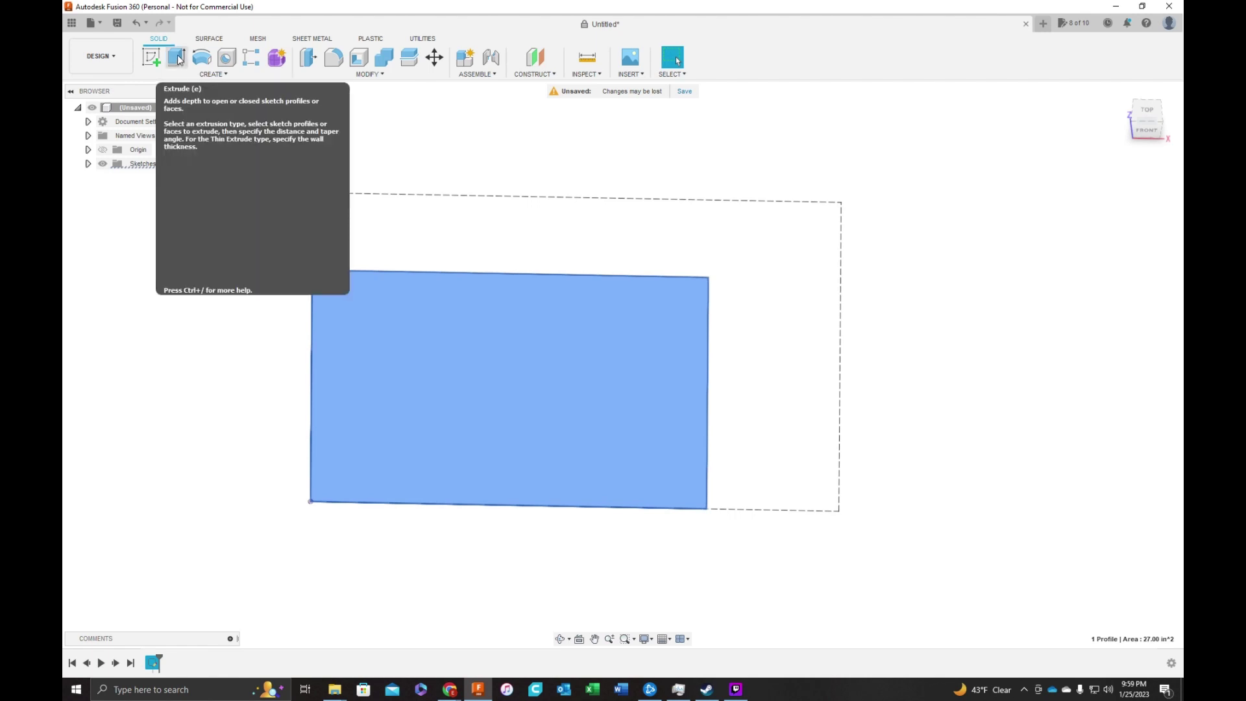
Step: Extrude the 27.00 in² profile -3 mm as a new thin board body
{"action": "left_click", "coordinate": [177, 54]}
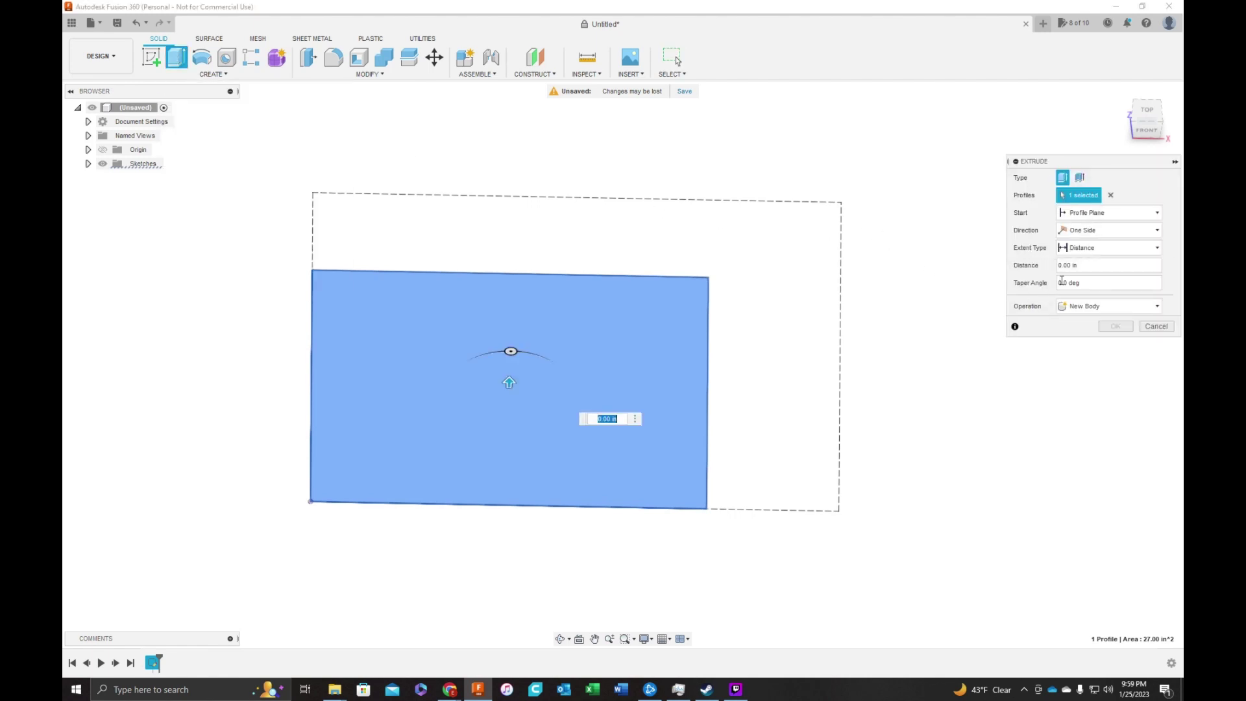
{"action": "left_click_drag", "start_coordinate": [509, 382], "coordinate": [437, 450]}
{"action": "middle_click_drag", "start_coordinate": [753, 380], "coordinate": [867, 350], "text": "shift"}
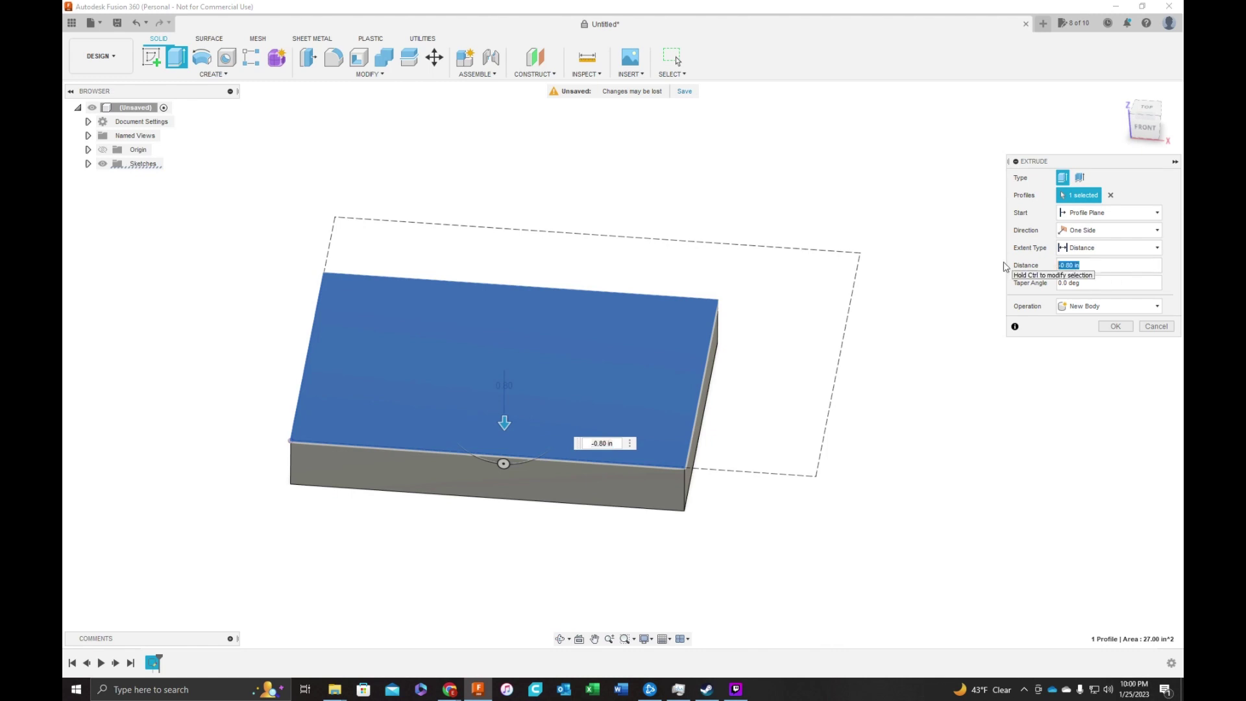
{"action": "type", "text": "-3mm"}
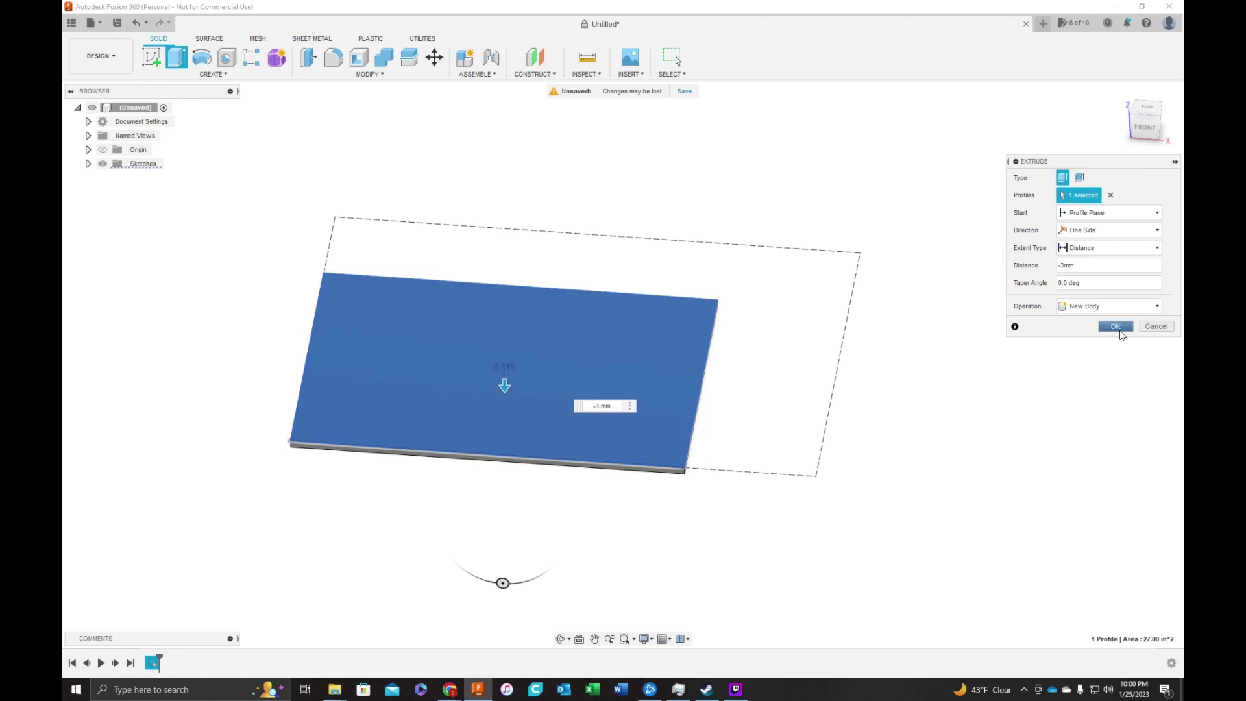
{"action": "left_click", "coordinate": [1115, 326]}
{"action": "scroll", "coordinate": [1038, 372], "scroll_direction": "down", "scroll_amount": 3}
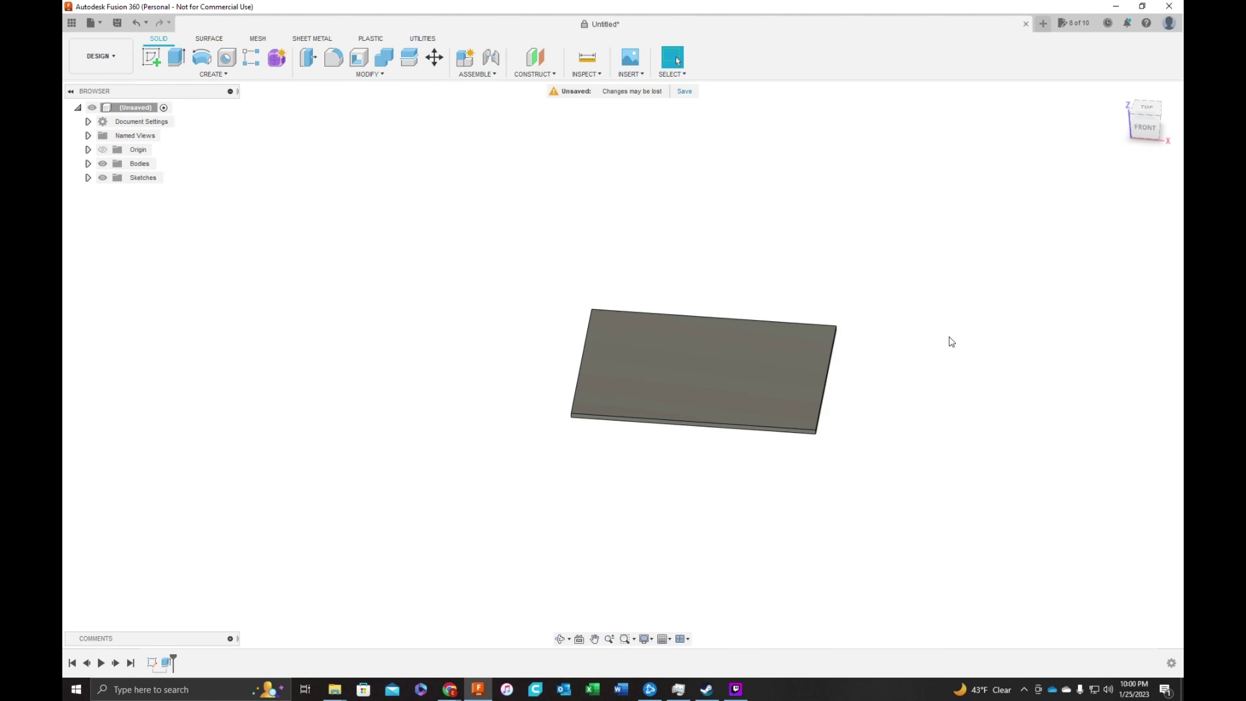
Step: Save the design as 'Tutorial PCB'
{"action": "middle_click_drag", "start_coordinate": [951, 341], "coordinate": [956, 356], "text": "shift"}
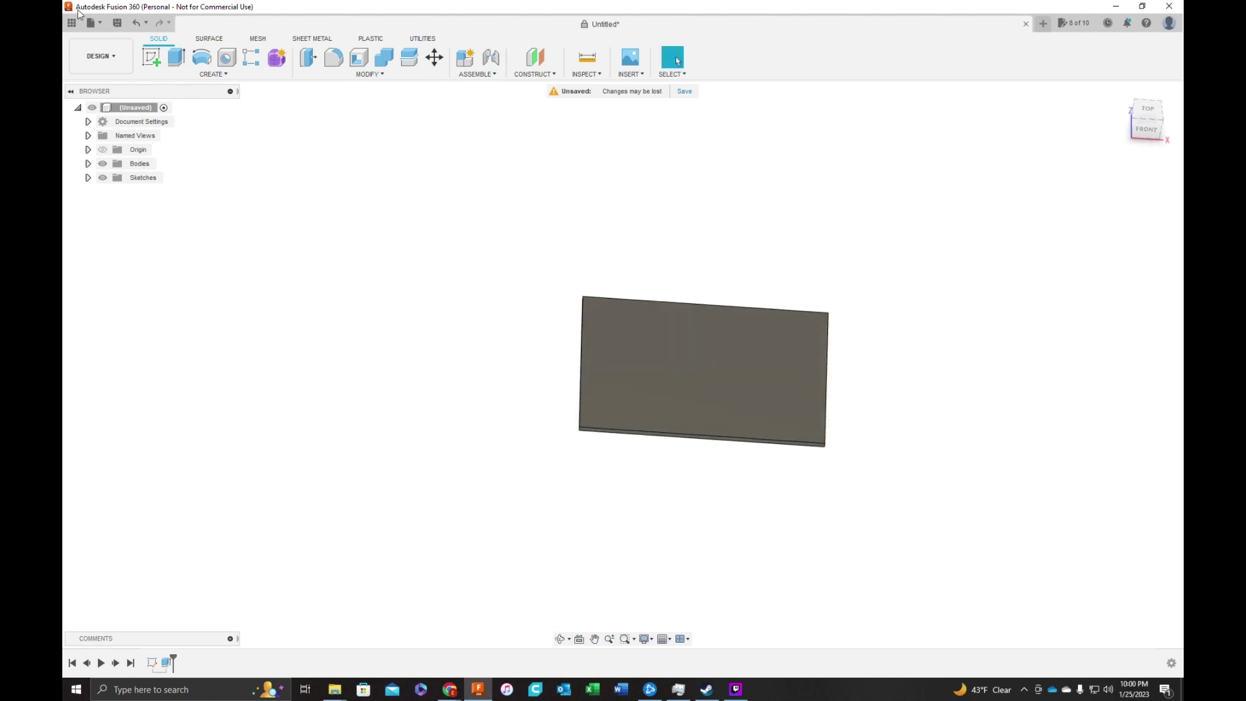
{"action": "left_click", "coordinate": [117, 26]}
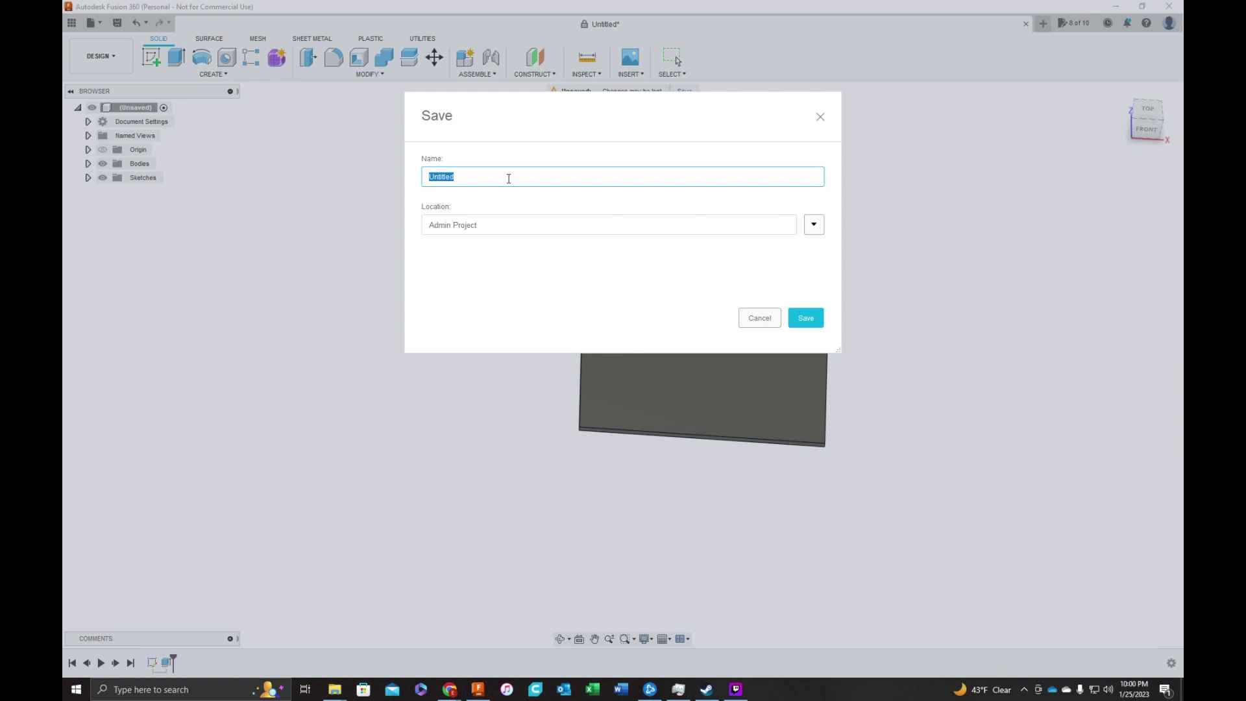
{"action": "type", "text": "Tutorial PCB"}
{"action": "key", "text": "Return"}
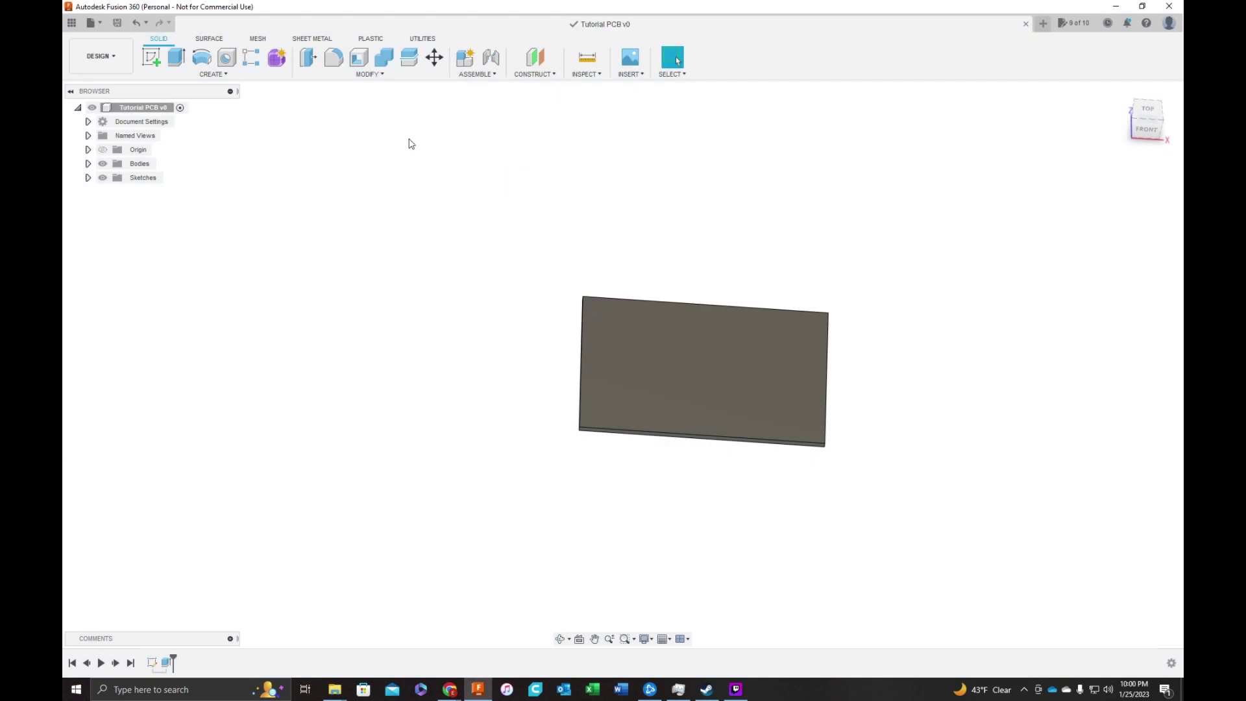
Step: Switch to the Manufacture workspace, then bring up the workspace list again
{"action": "left_click", "coordinate": [104, 56]}
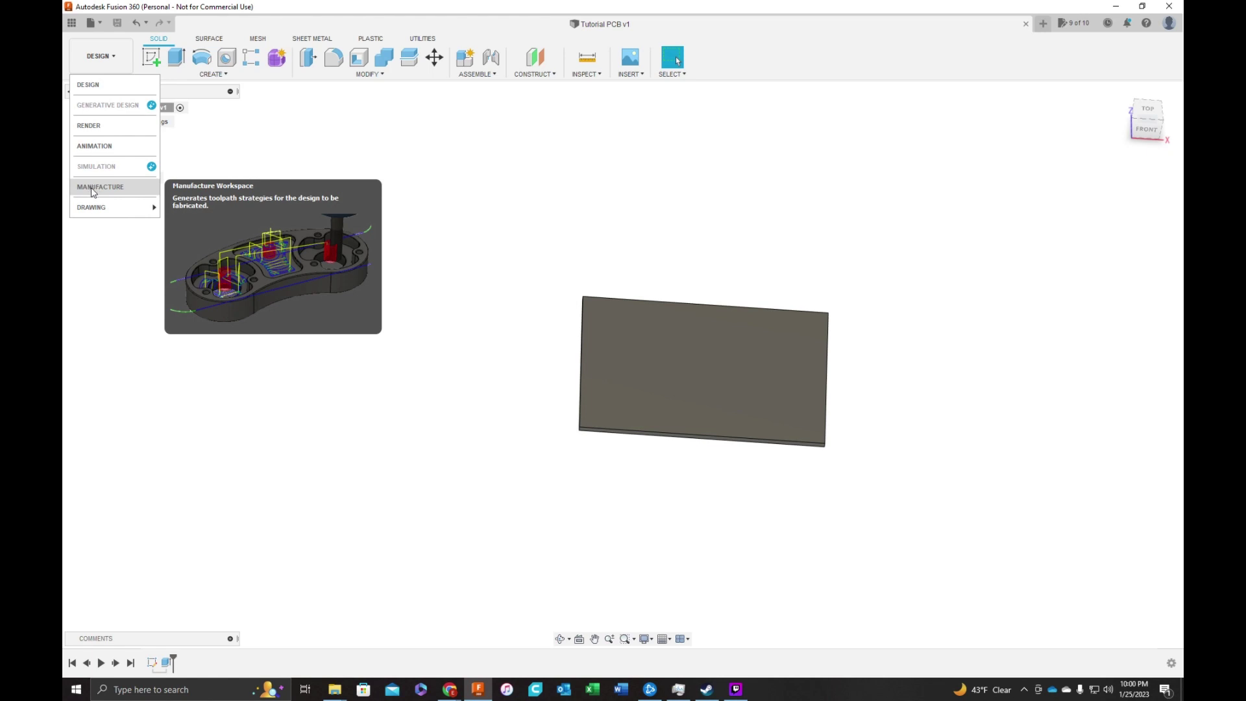
{"action": "left_click", "coordinate": [103, 188]}
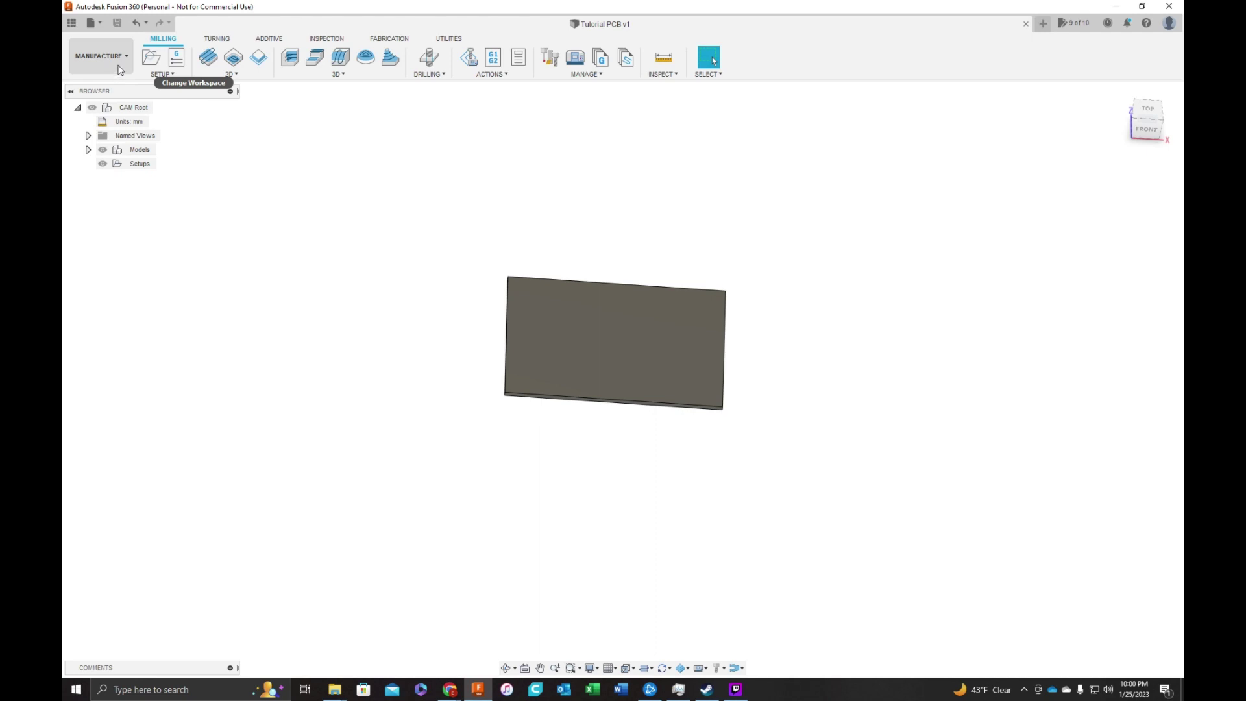
{"action": "left_click", "coordinate": [112, 69]}
Step: Return to the Design workspace and start a sketch on the board's top face
{"action": "left_click", "coordinate": [111, 86]}
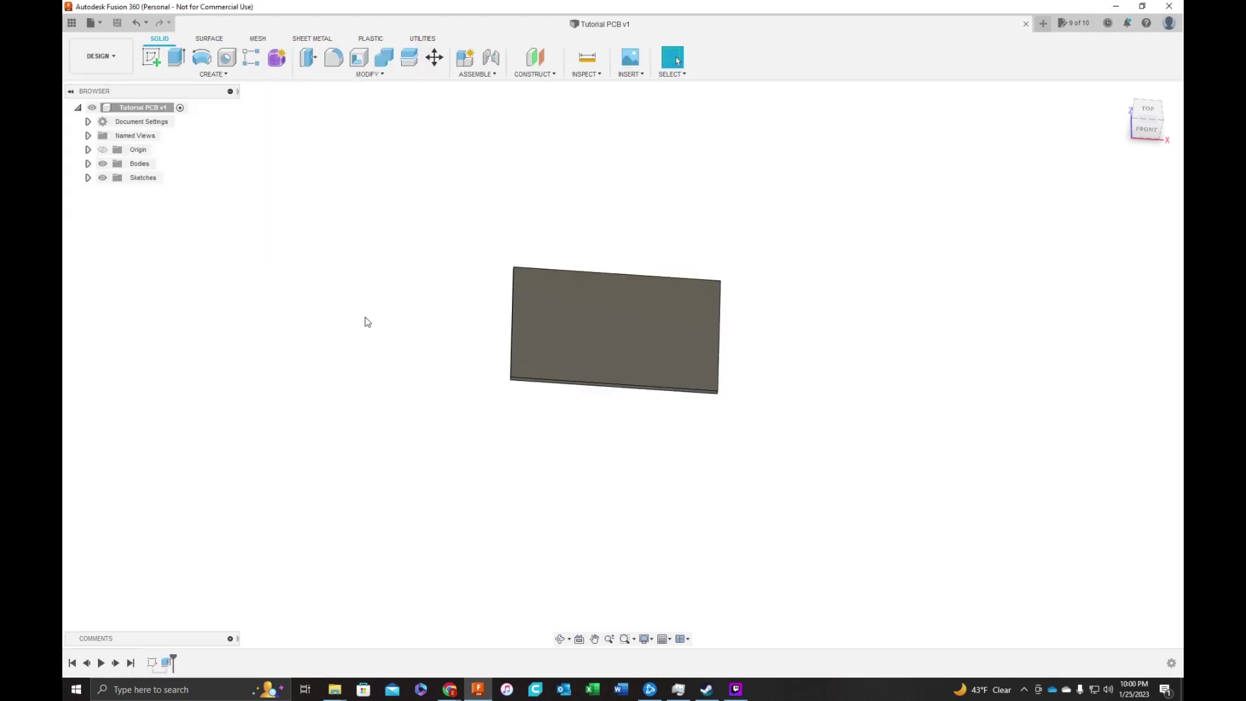
{"action": "left_click", "coordinate": [573, 316]}
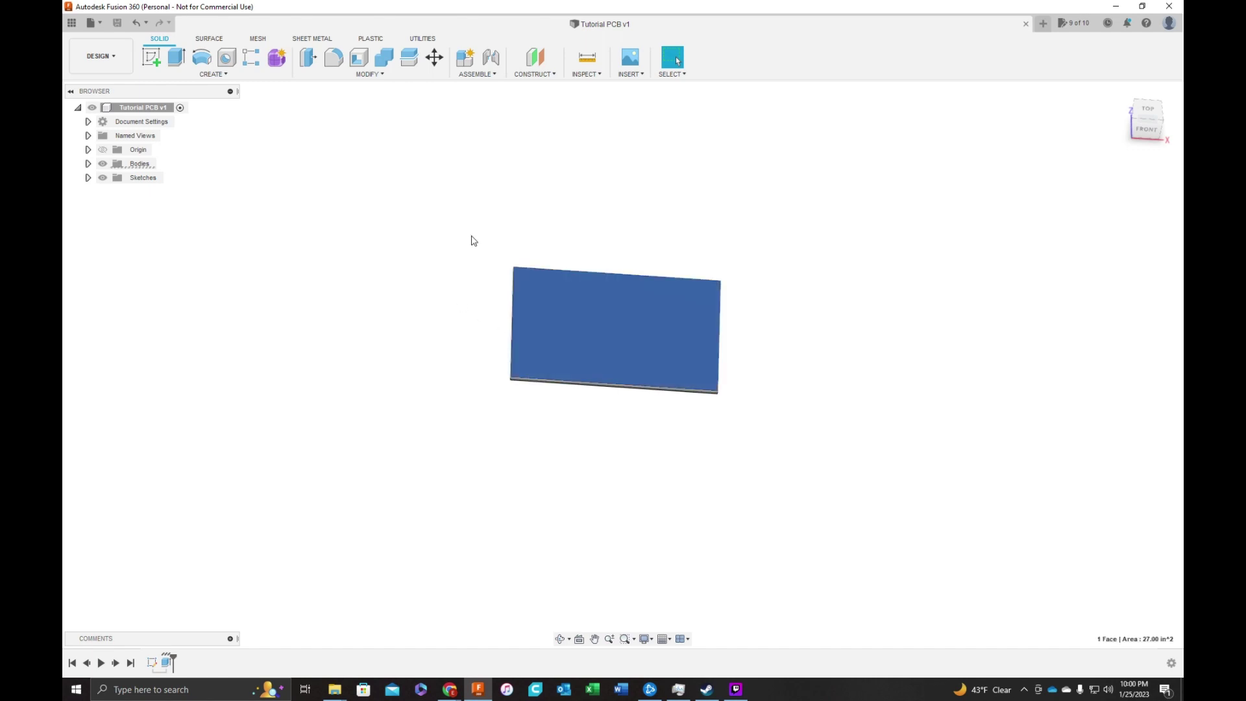
{"action": "left_click", "coordinate": [151, 57]}
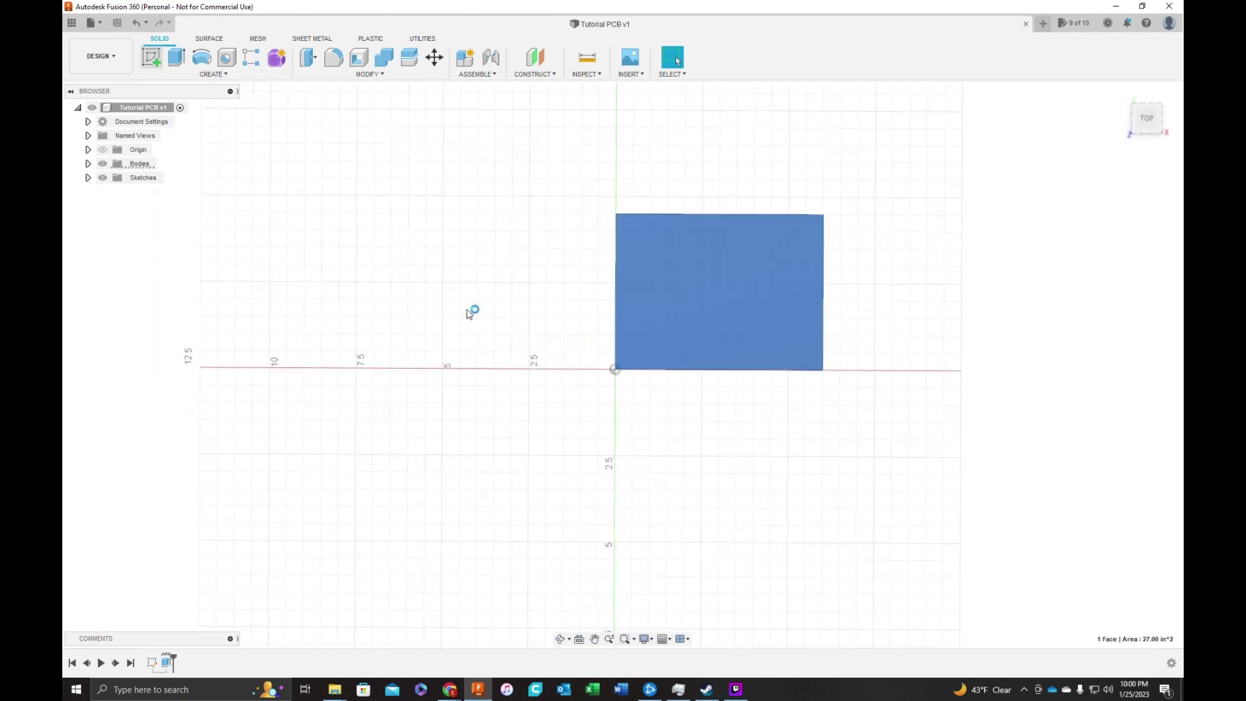
{"action": "scroll", "coordinate": [706, 331], "scroll_direction": "up", "scroll_amount": 5}
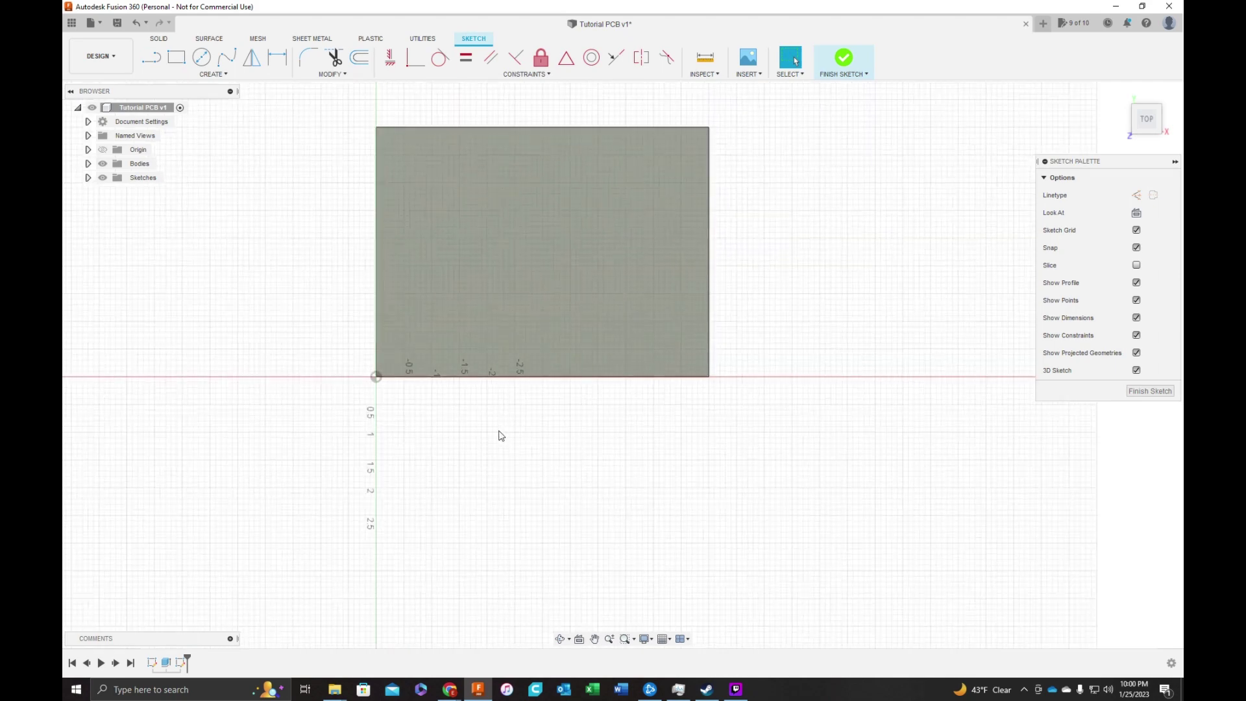
{"action": "scroll", "coordinate": [513, 421], "scroll_direction": "down", "scroll_amount": 2}
{"action": "scroll", "coordinate": [504, 332], "scroll_direction": "up", "scroll_amount": 4}
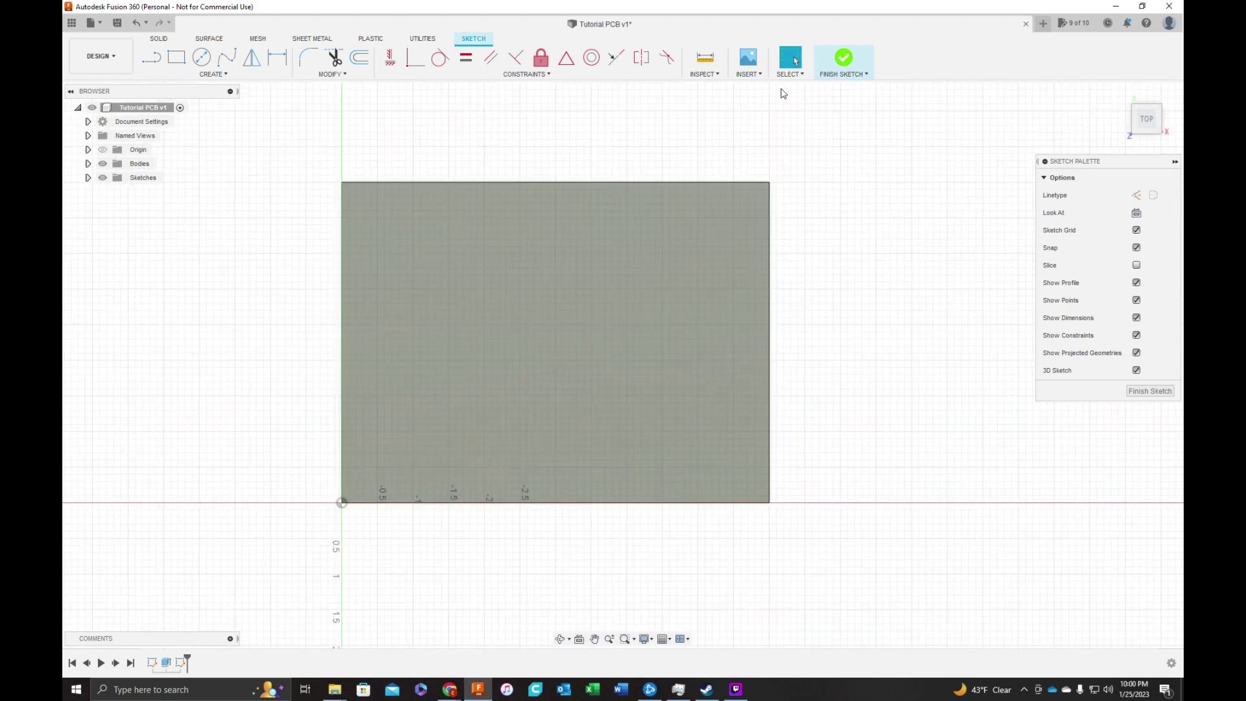
Step: Insert an SVG from the computer, choosing pngegg_1.svg
{"action": "left_click", "coordinate": [748, 75]}
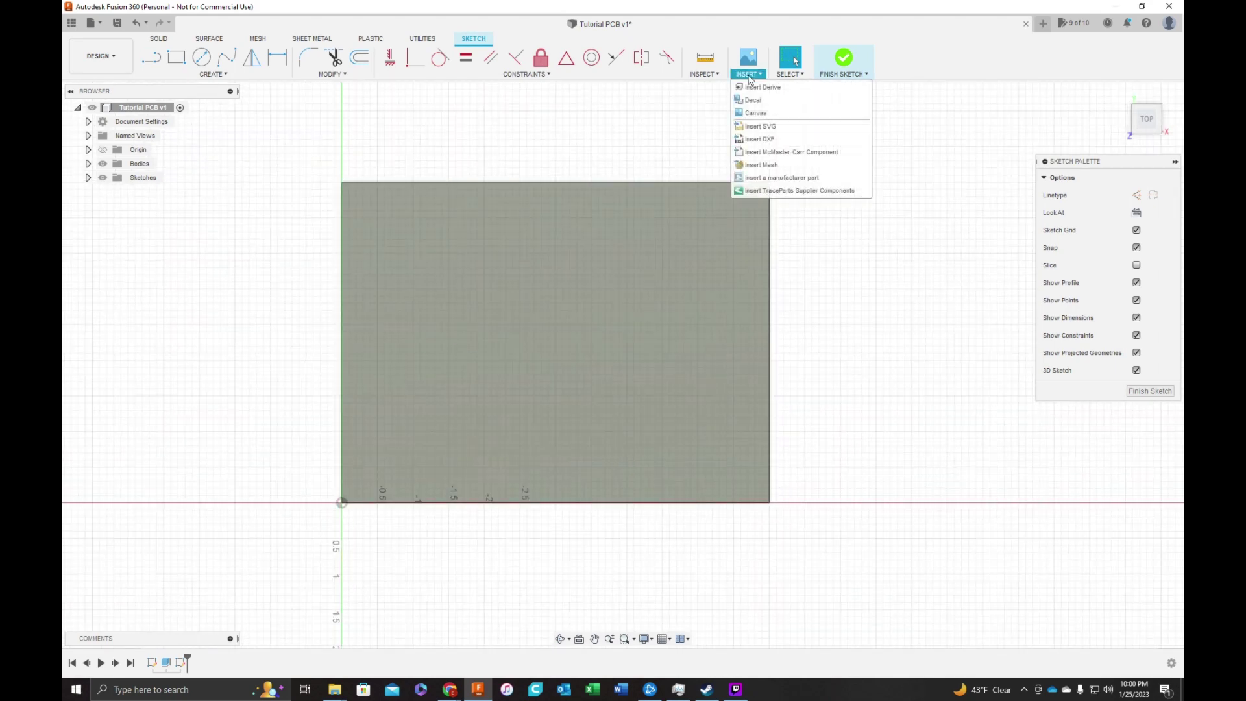
{"action": "left_click", "coordinate": [771, 129]}
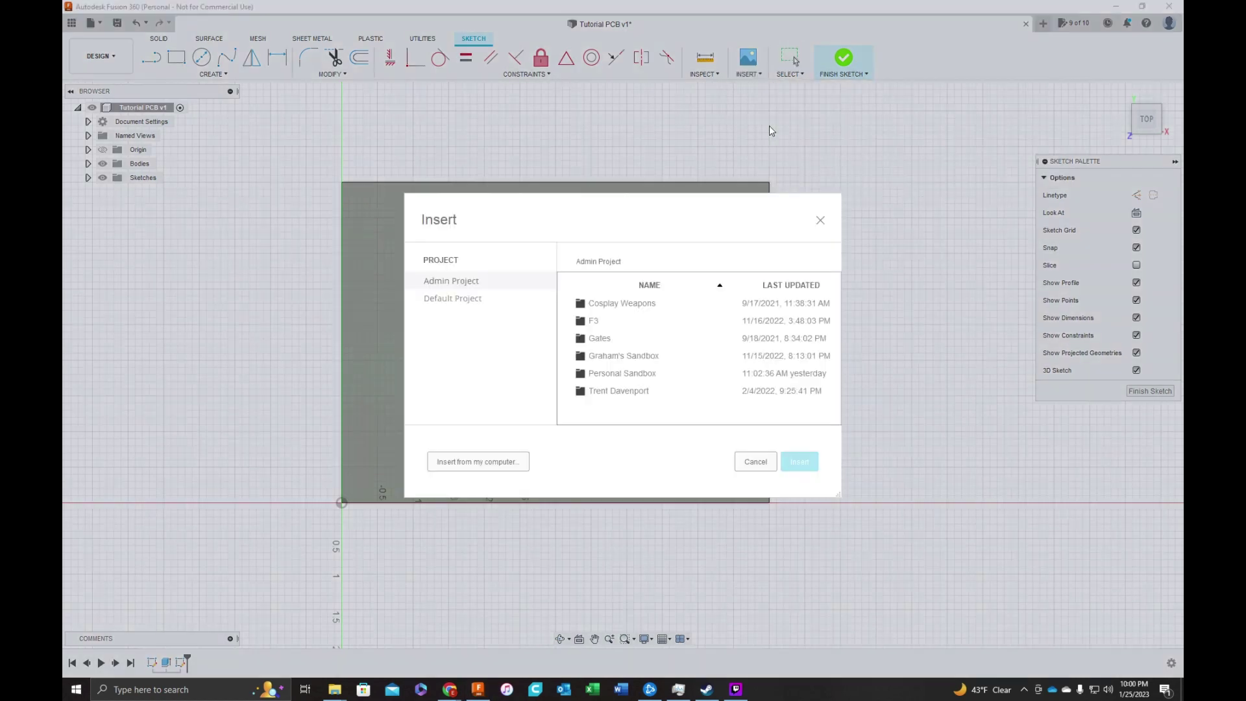
{"action": "left_click", "coordinate": [494, 463]}
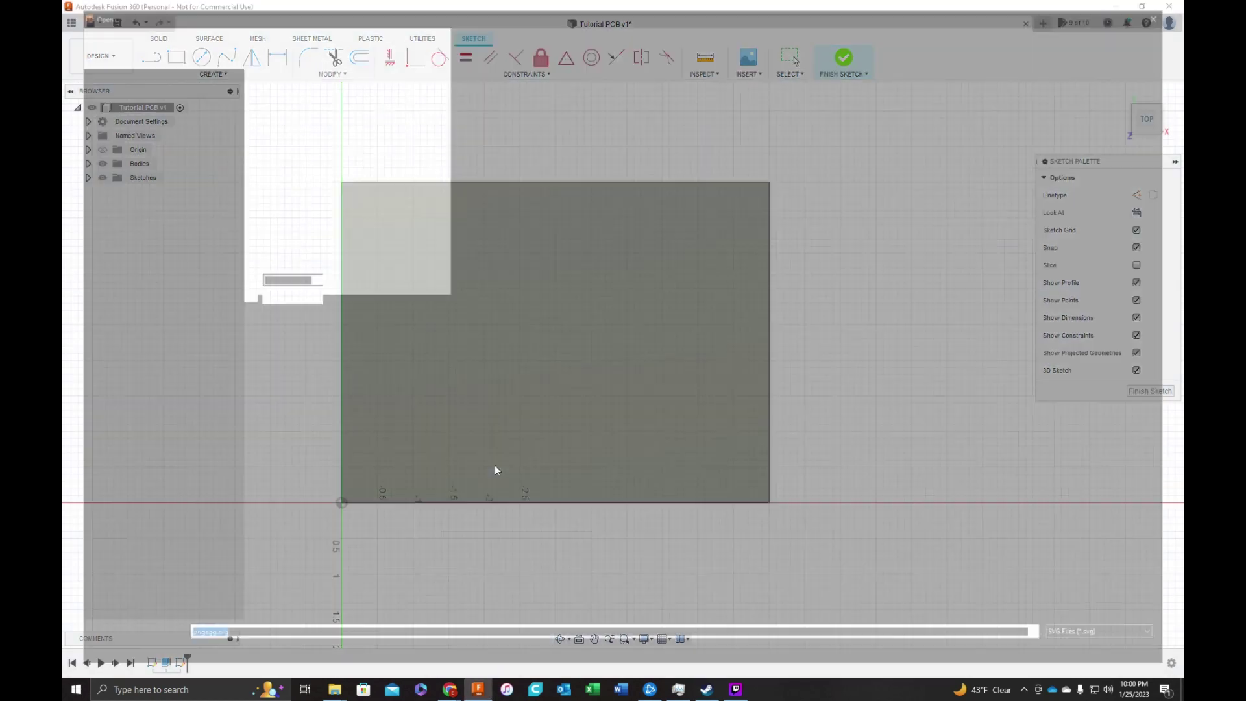
{"action": "left_click", "coordinate": [294, 102]}
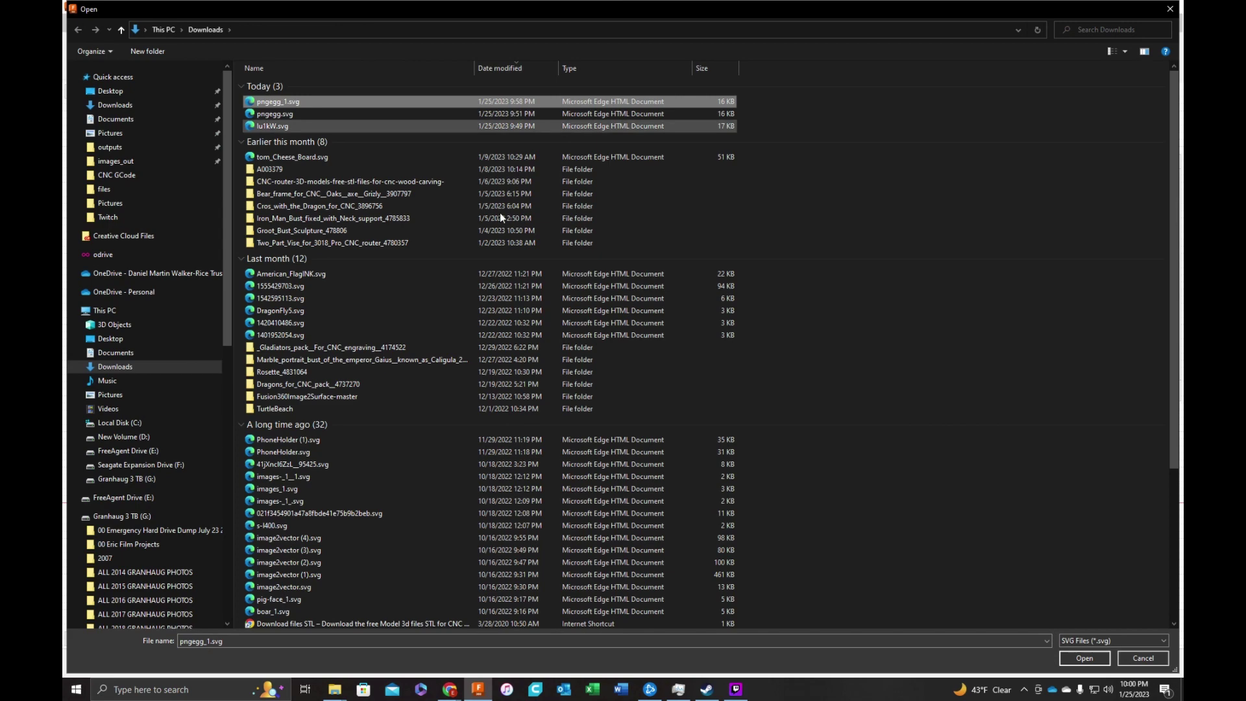
Step: Load pngegg_1.svg and rotate the traces 90° about the origin
{"action": "left_click", "coordinate": [1084, 659]}
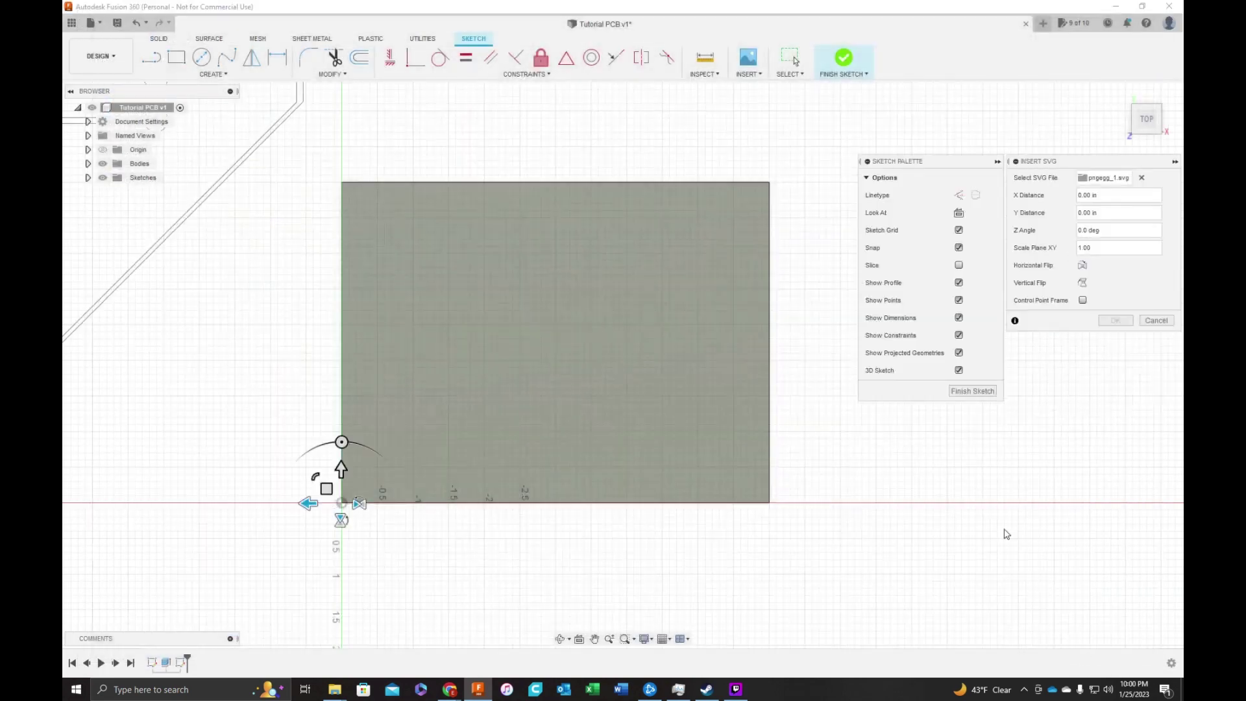
{"action": "scroll", "coordinate": [820, 361], "scroll_direction": "down", "scroll_amount": 8}
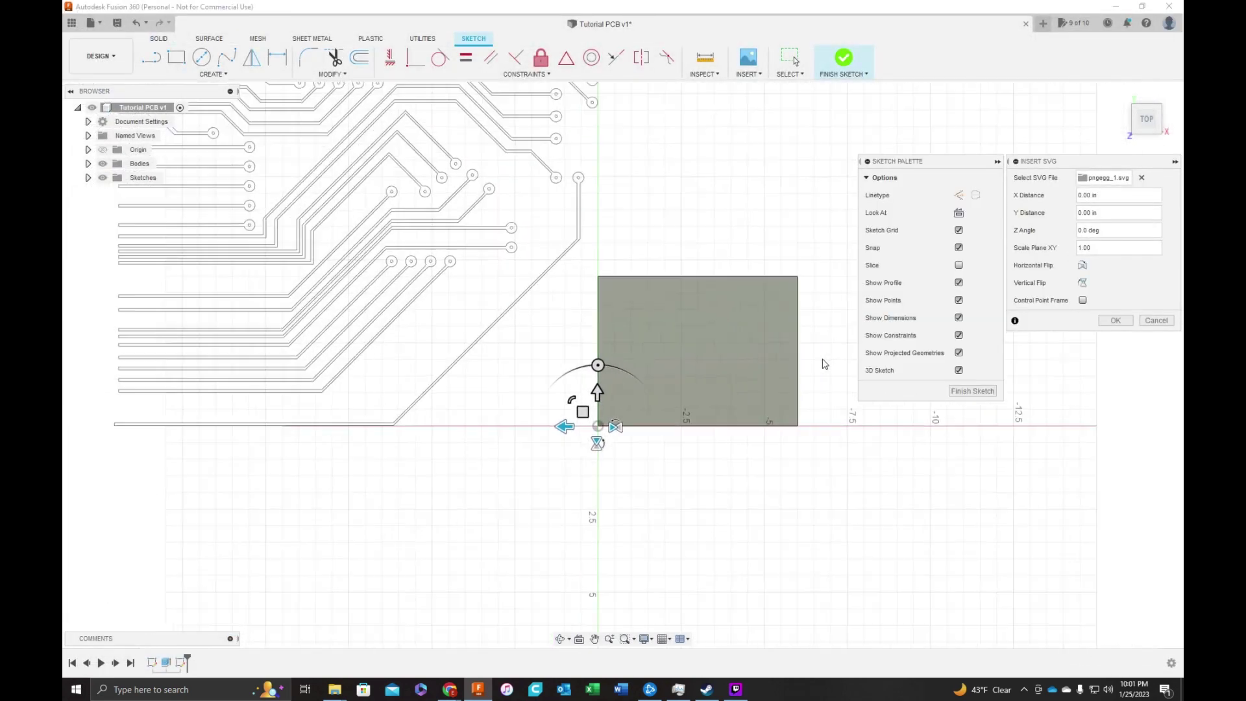
{"action": "scroll", "coordinate": [717, 564], "scroll_direction": "up", "scroll_amount": 3}
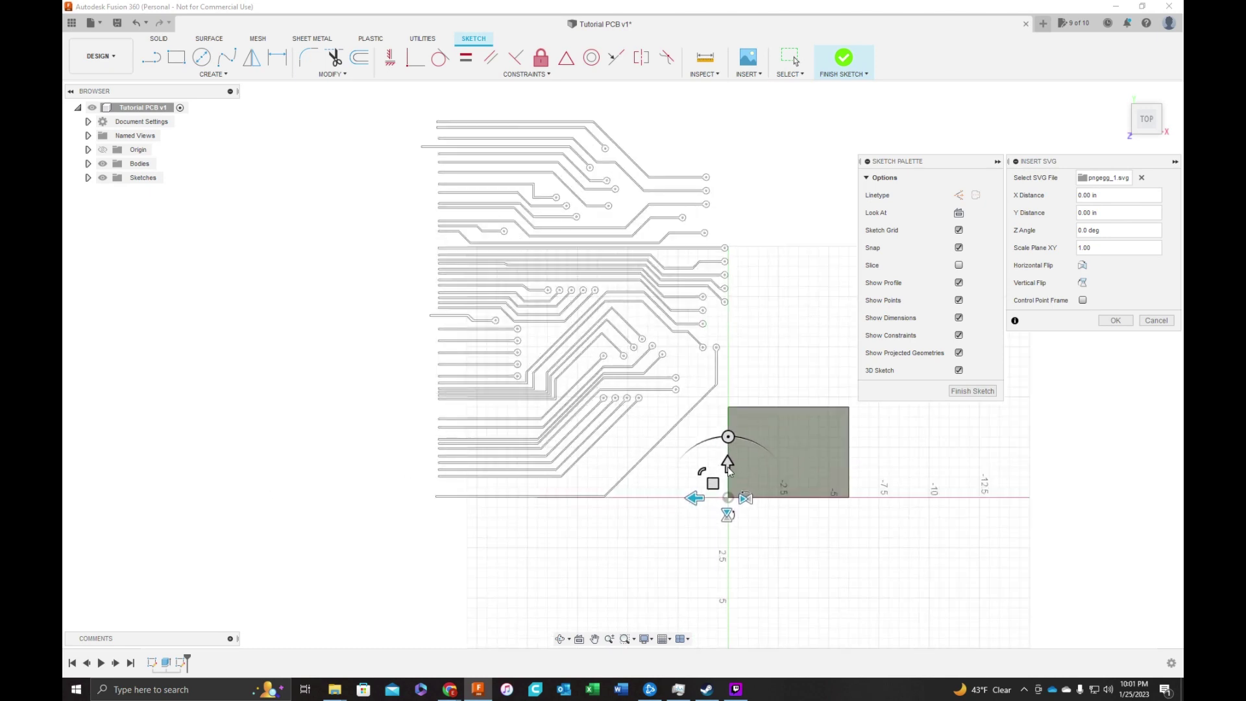
{"action": "scroll", "coordinate": [716, 534], "scroll_direction": "down", "scroll_amount": 2}
{"action": "scroll", "coordinate": [802, 536], "scroll_direction": "up", "scroll_amount": 2}
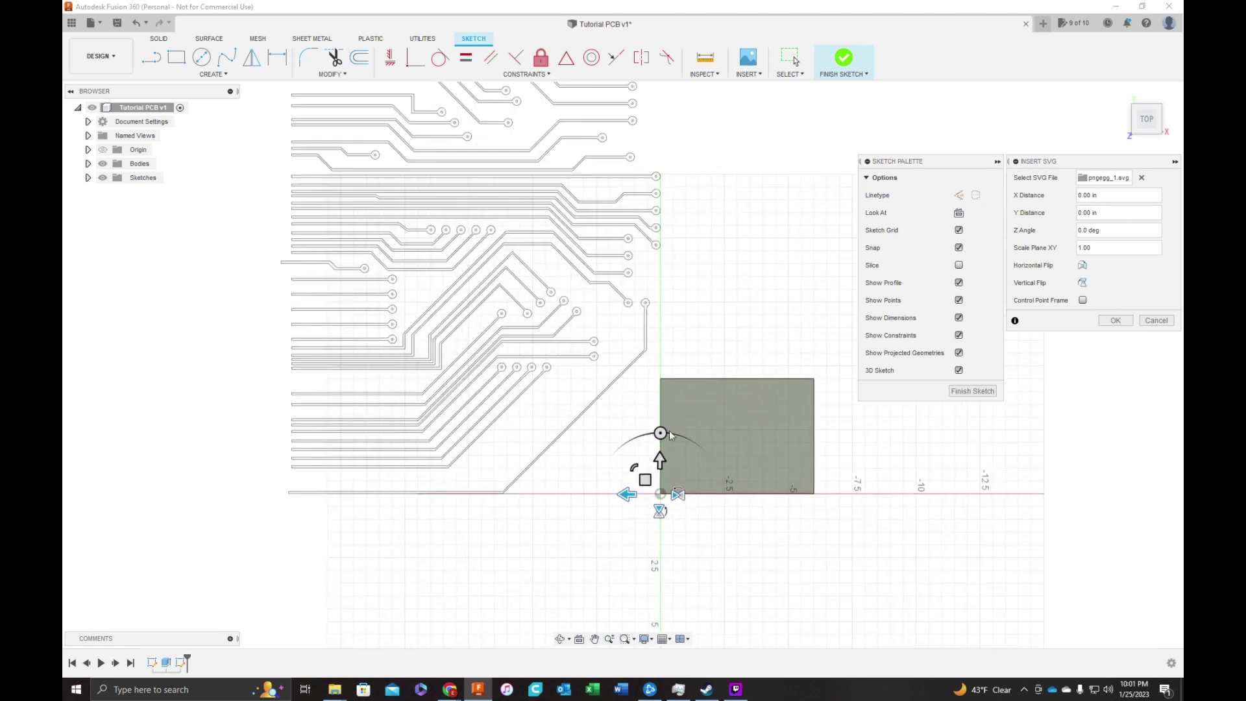
{"action": "left_click_drag", "start_coordinate": [669, 431], "coordinate": [728, 495]}
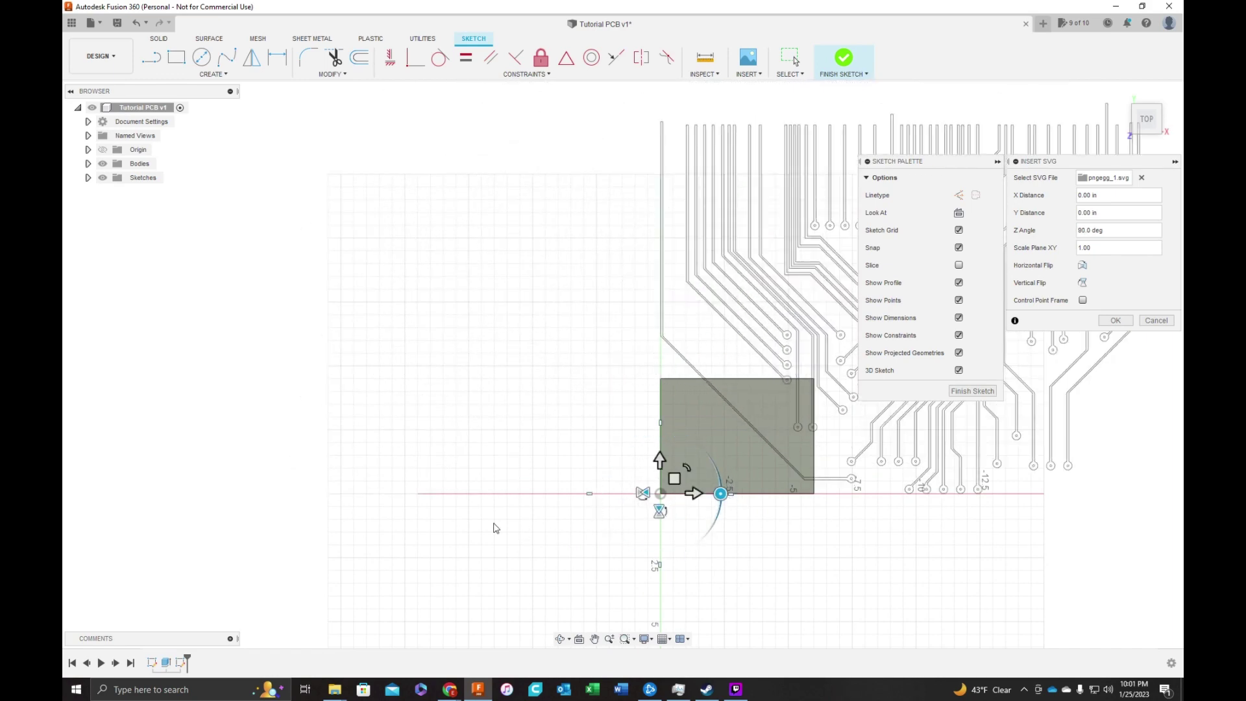
Step: Scale the traces down to about 0.29 to fit the board outline
{"action": "scroll", "coordinate": [441, 513], "scroll_direction": "down", "scroll_amount": 5}
{"action": "scroll", "coordinate": [675, 516], "scroll_direction": "up", "scroll_amount": 4}
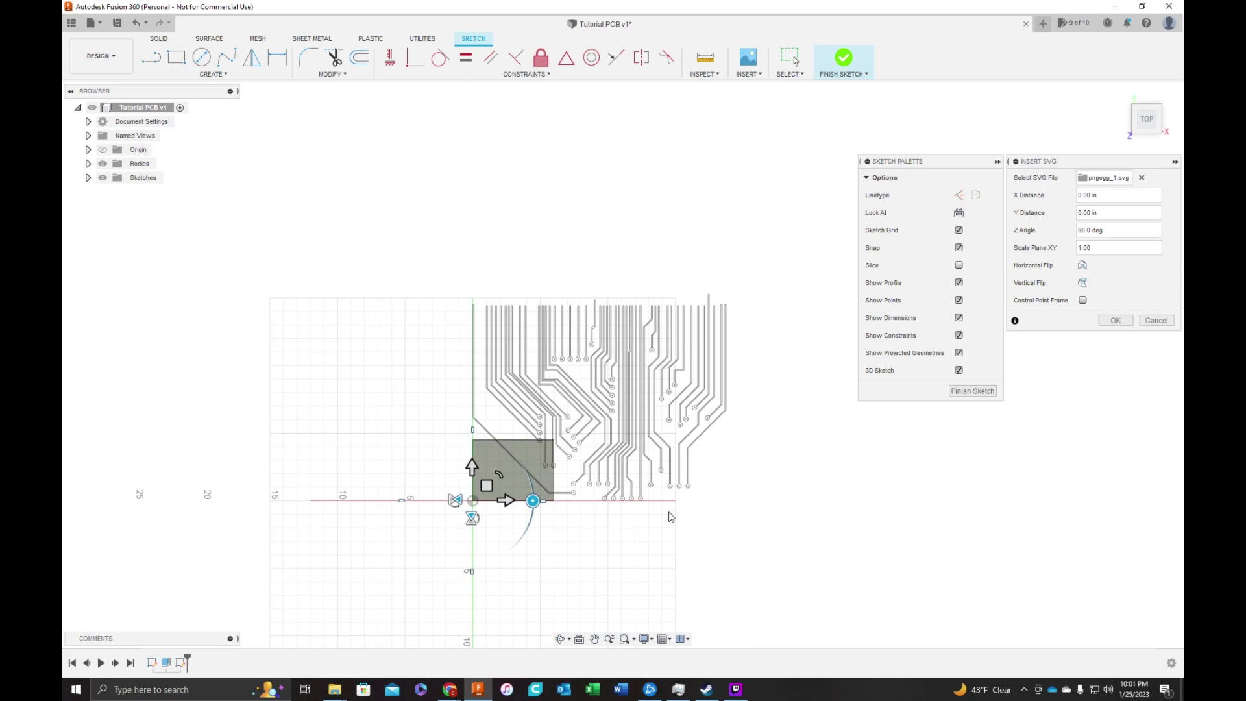
{"action": "scroll", "coordinate": [558, 532], "scroll_direction": "down", "scroll_amount": 1}
{"action": "scroll", "coordinate": [409, 499], "scroll_direction": "up", "scroll_amount": 3}
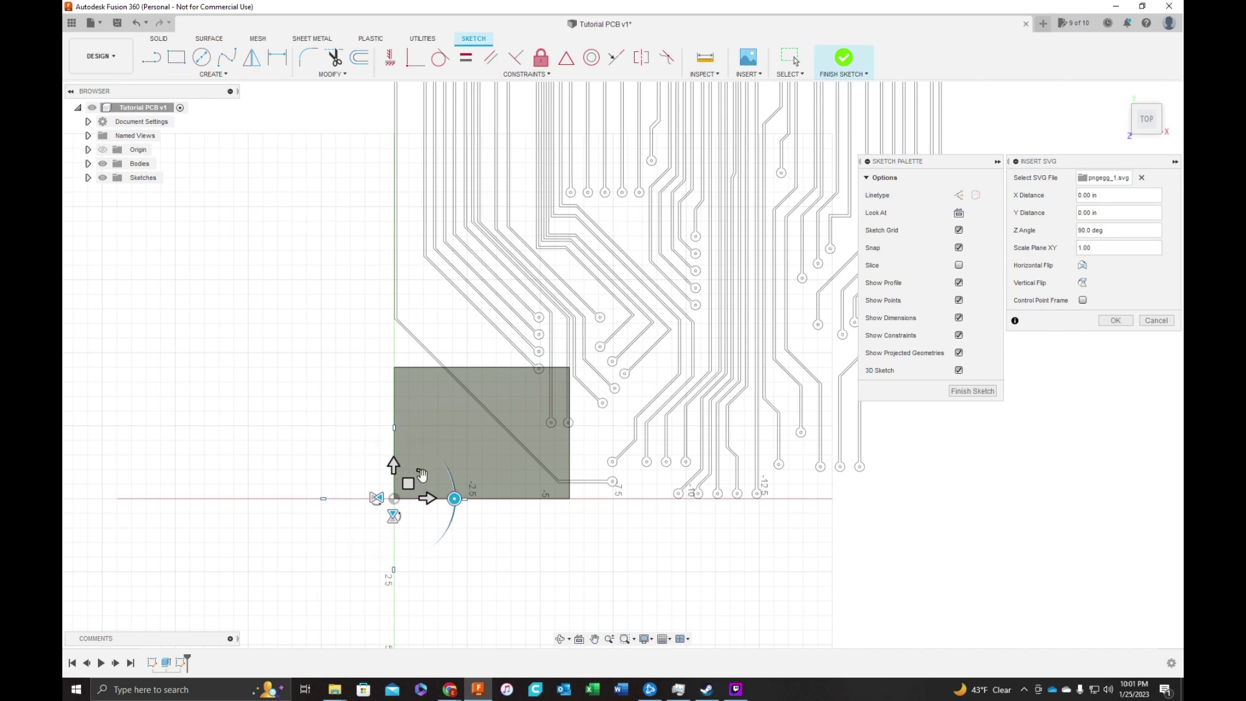
{"action": "left_click_drag", "start_coordinate": [422, 473], "coordinate": [388, 505]}
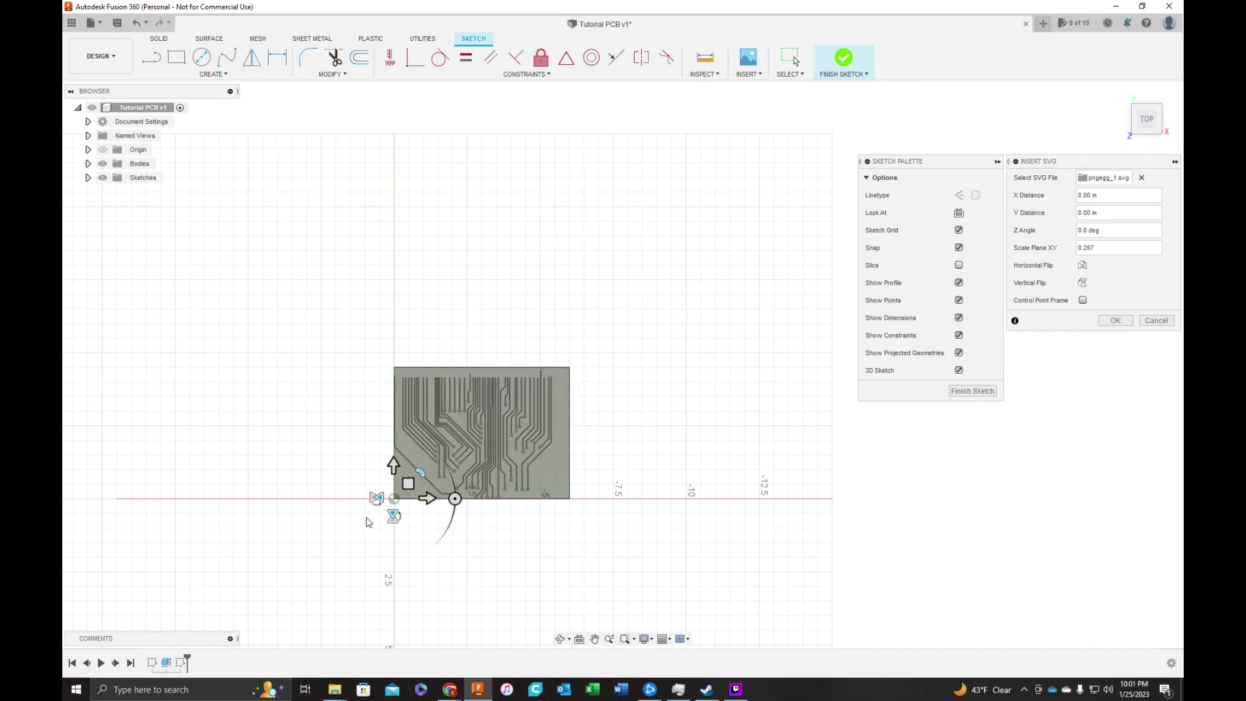
Step: Move the traces to sit inside the board rectangle
{"action": "scroll", "coordinate": [363, 506], "scroll_direction": "up", "scroll_amount": 5}
{"action": "scroll", "coordinate": [363, 486], "scroll_direction": "down", "scroll_amount": 3}
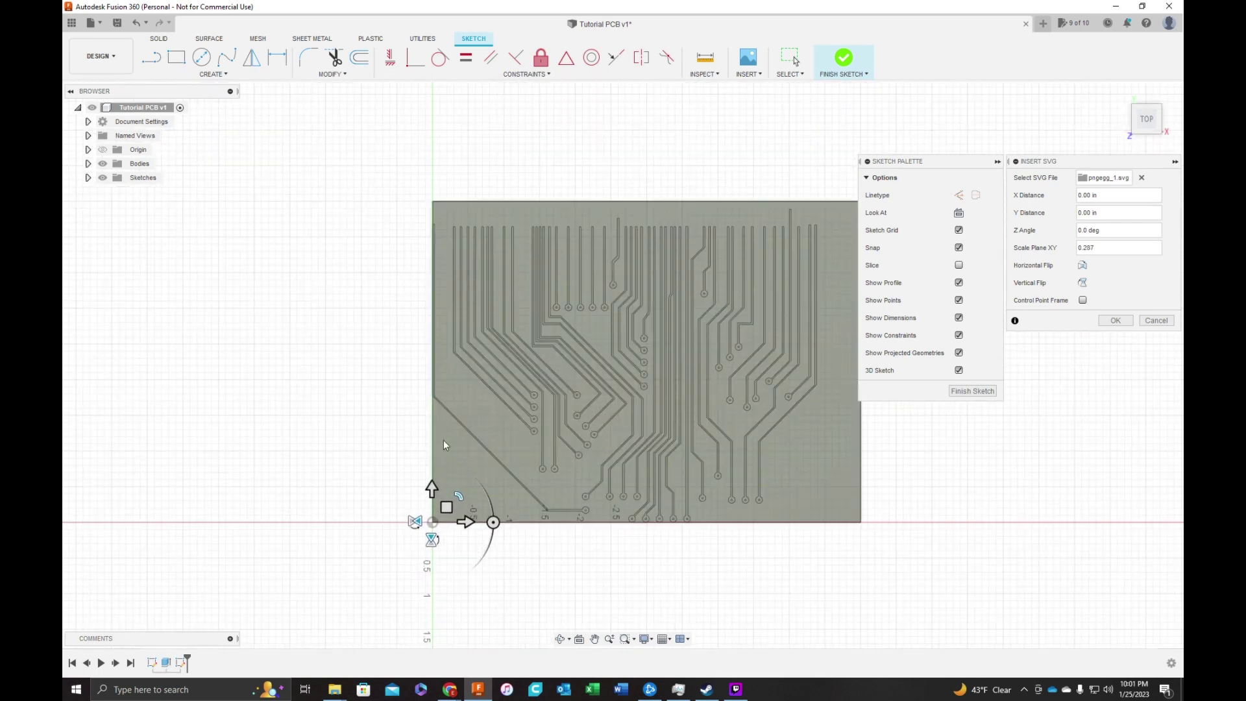
{"action": "scroll", "coordinate": [442, 440], "scroll_direction": "up", "scroll_amount": 5}
{"action": "scroll", "coordinate": [597, 445], "scroll_direction": "up", "scroll_amount": 1}
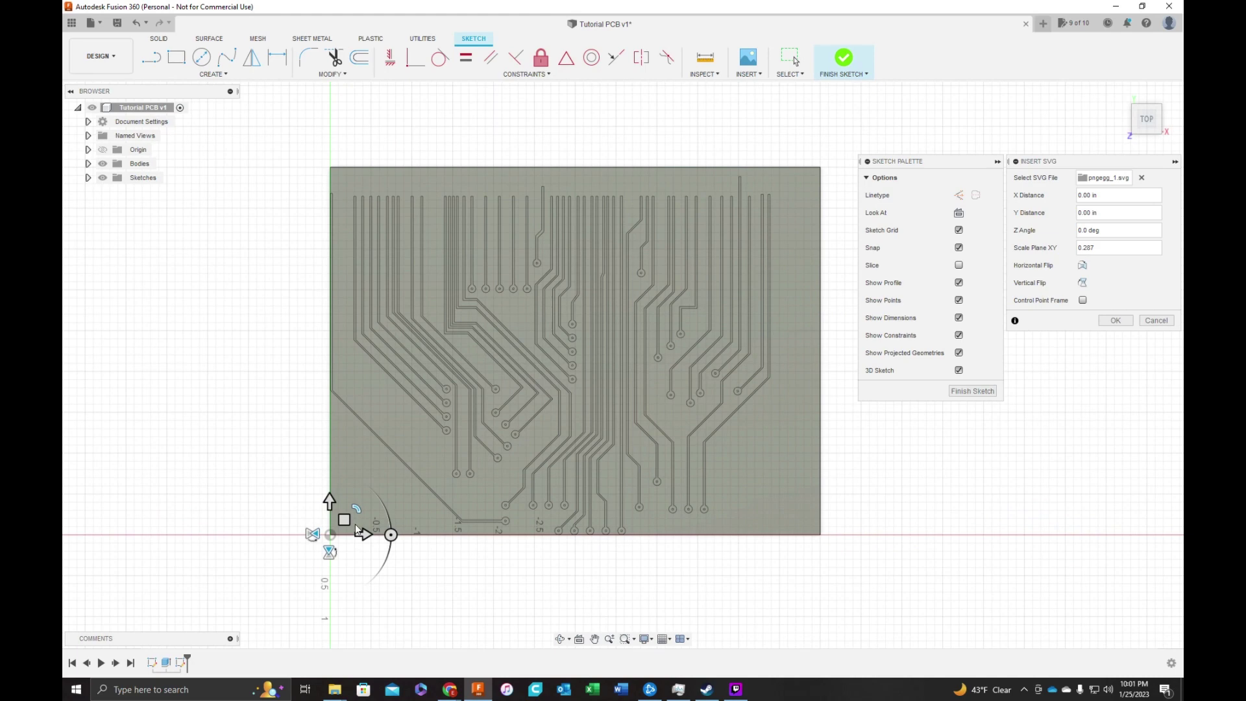
{"action": "left_click_drag", "start_coordinate": [344, 519], "coordinate": [386, 493]}
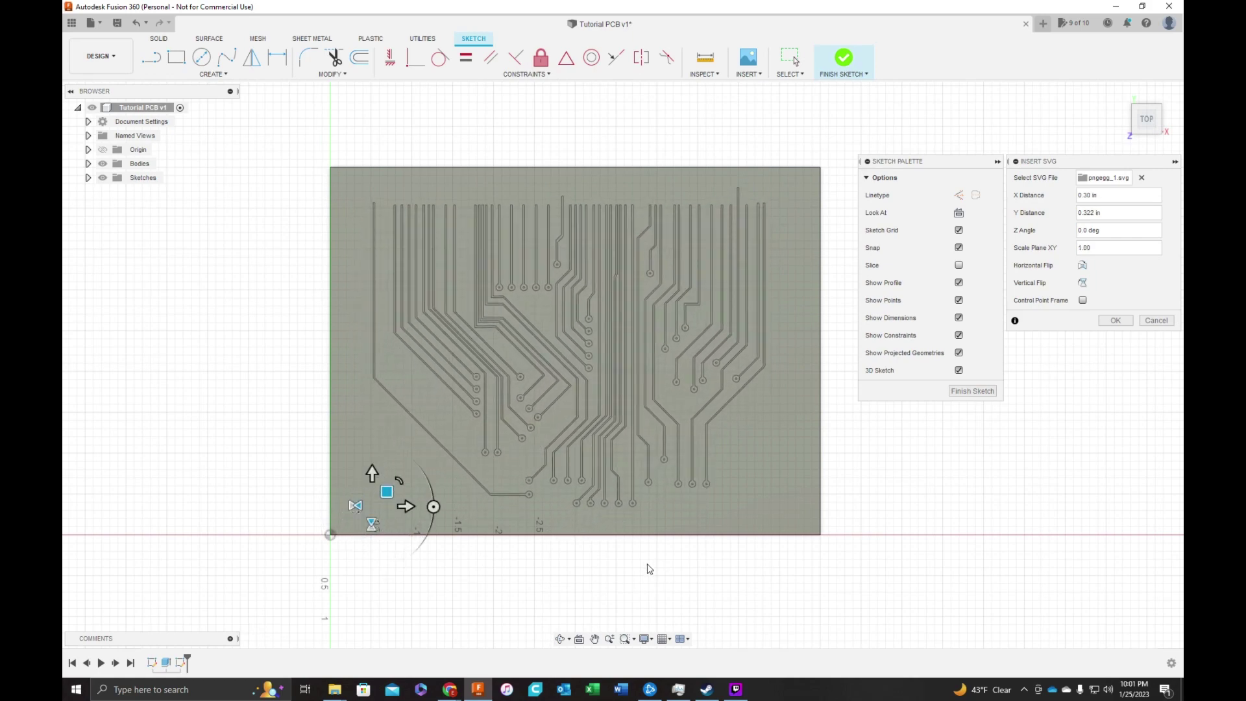
Step: Place the imported traces and finish the trace sketch
{"action": "left_click", "coordinate": [1116, 321]}
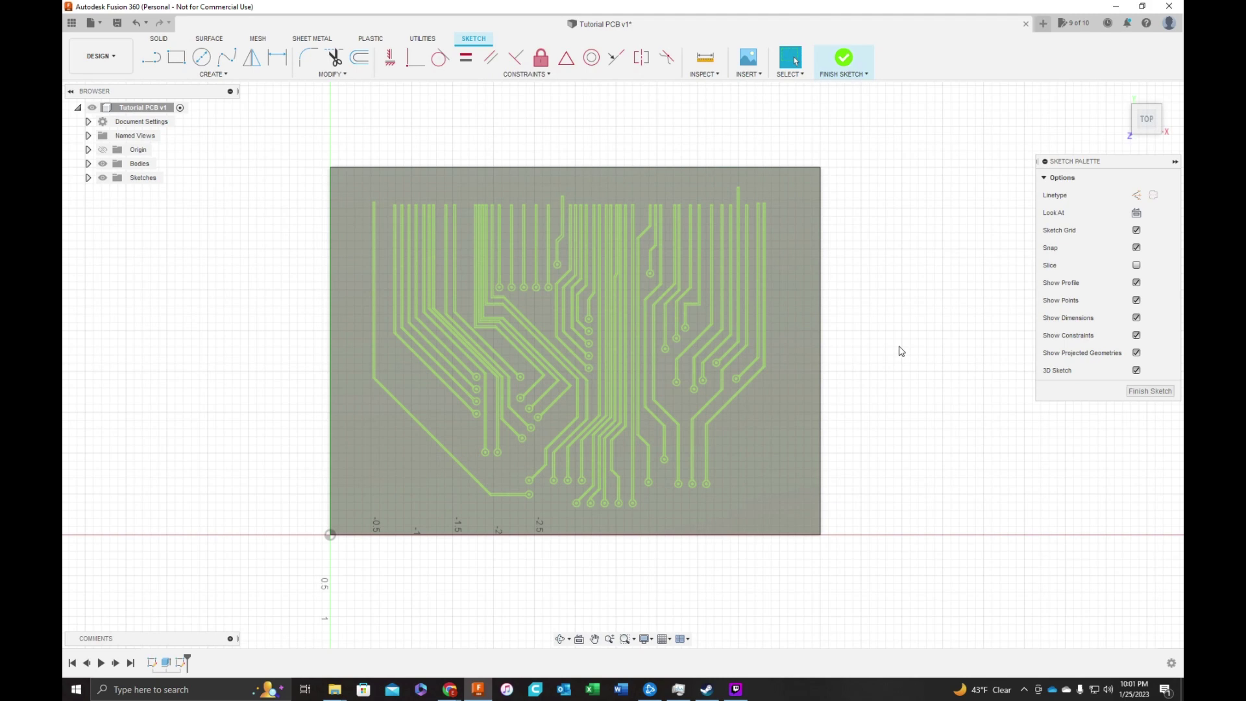
{"action": "left_click", "coordinate": [843, 58]}
{"action": "mouse_move", "coordinate": [909, 367]}
{"action": "middle_mouse_down", "text": "shift"}
{"action": "mouse_move", "coordinate": [925, 331]}
{"action": "mouse_move", "coordinate": [917, 345]}
{"action": "middle_mouse_up", "text": "shift"}
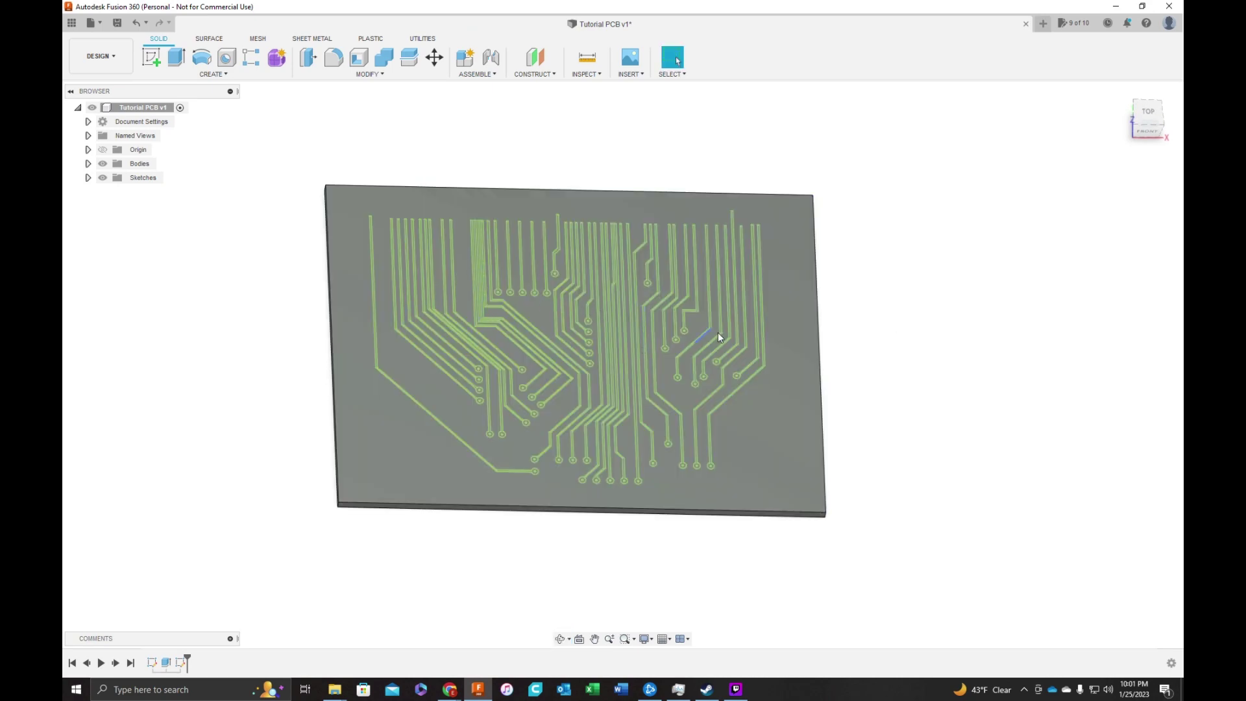
Step: Save the Tutorial PCB design as a new version and bring up the workspace list
{"action": "middle_click_drag", "start_coordinate": [933, 330], "coordinate": [781, 369], "text": "shift"}
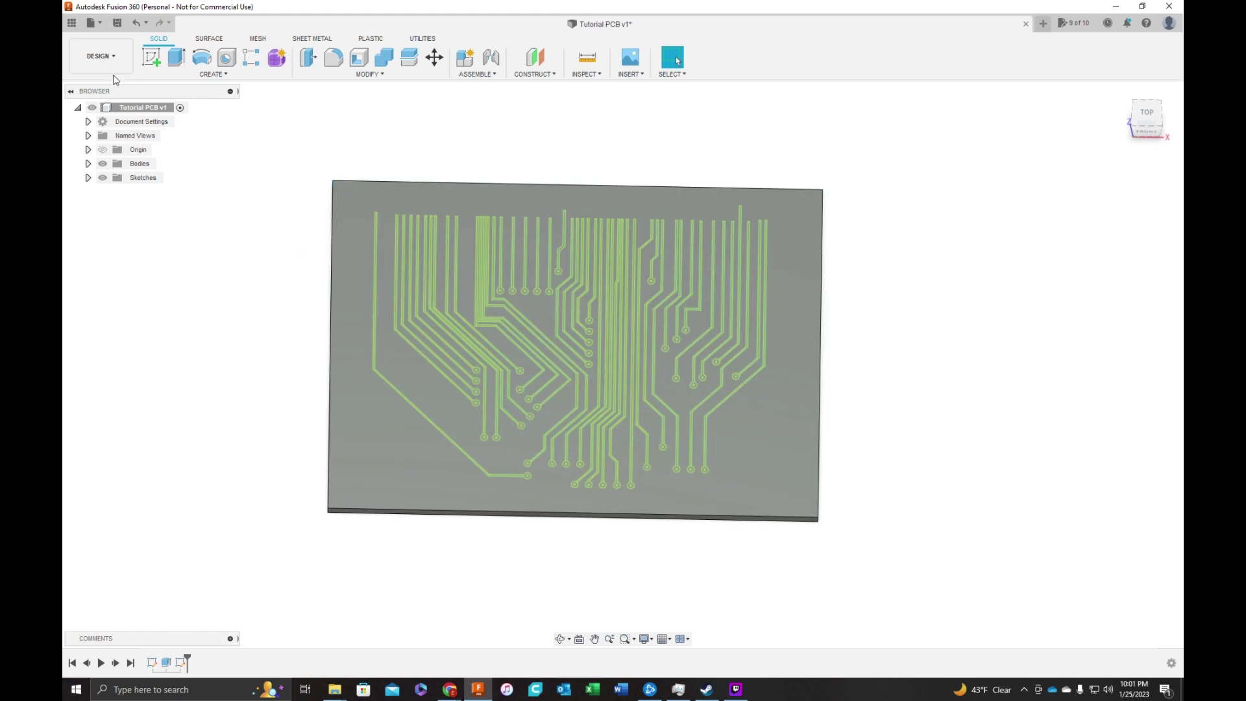
{"action": "left_click", "coordinate": [119, 24]}
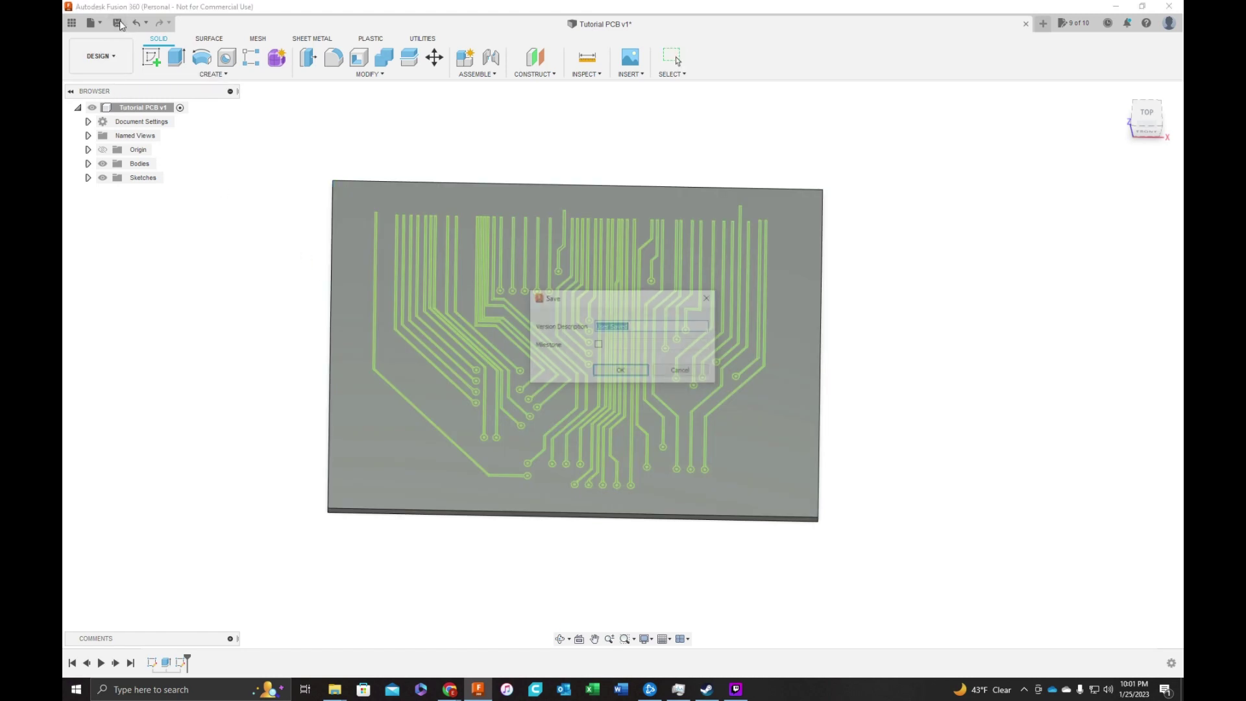
{"action": "key", "text": "Return"}
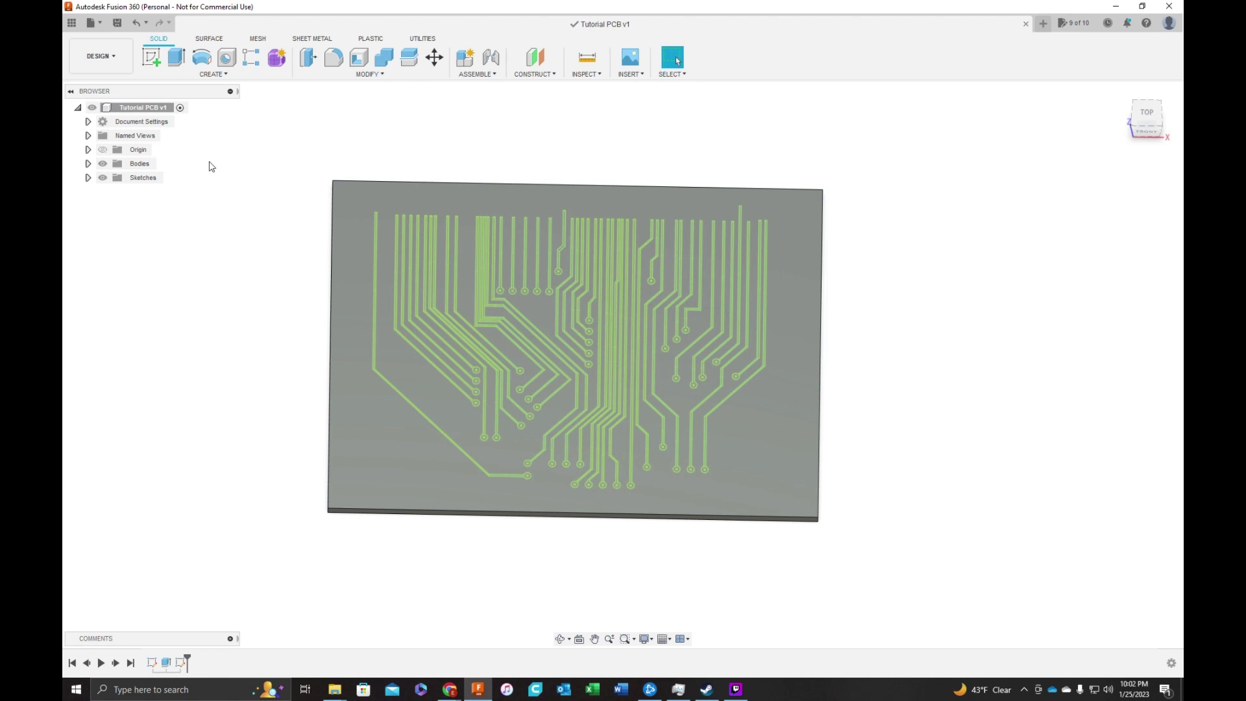
{"action": "left_click", "coordinate": [103, 56]}
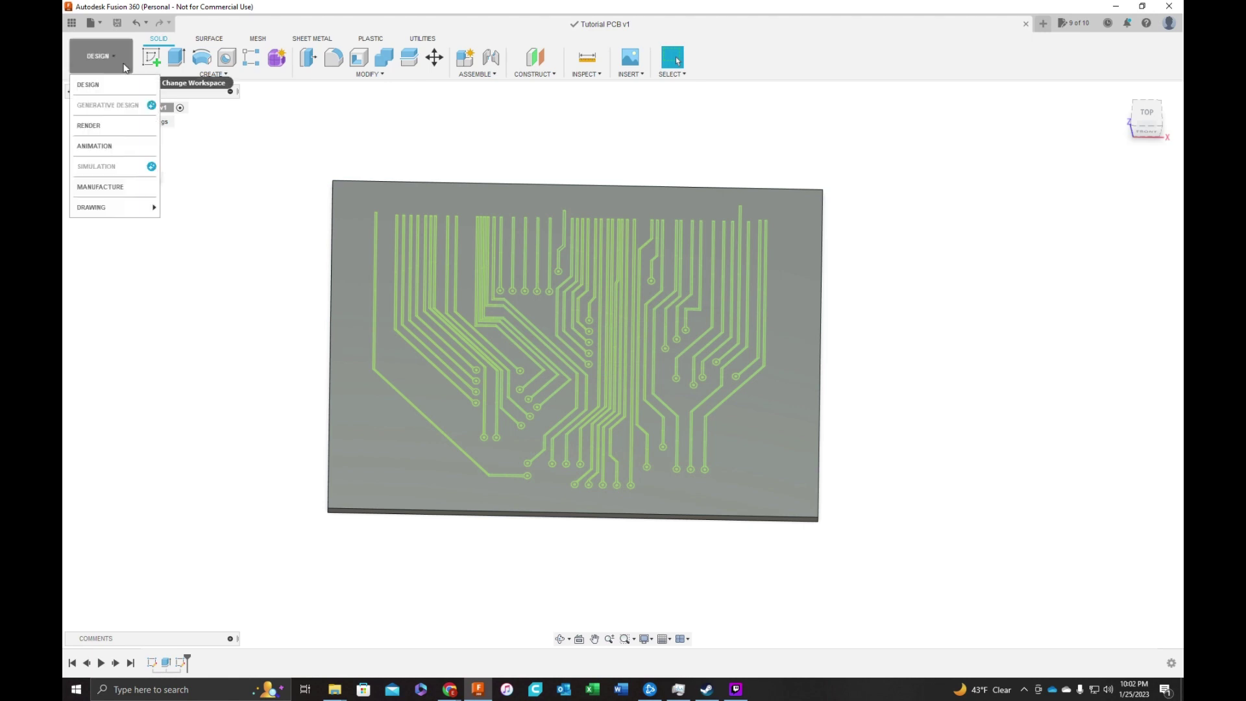
Step: Switch to the Manufacture workspace and create a new milling setup from the Setups node
{"action": "left_click", "coordinate": [119, 192]}
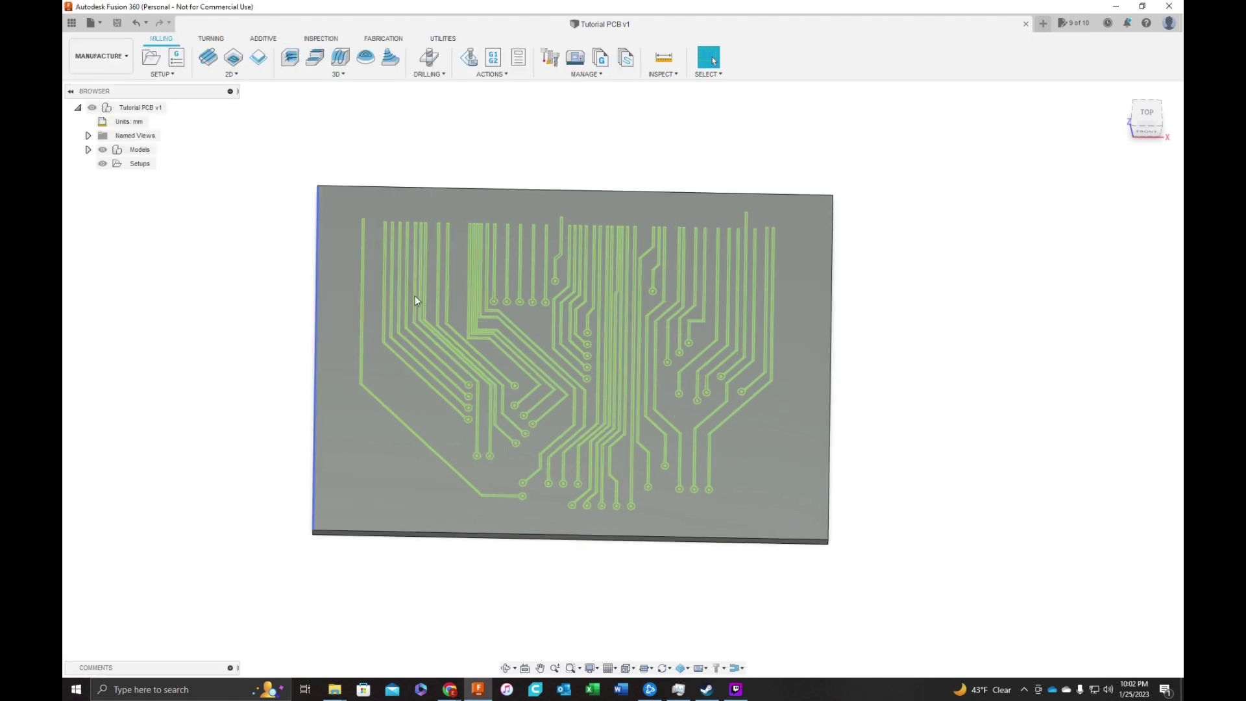
{"action": "scroll", "coordinate": [418, 297], "scroll_direction": "down", "scroll_amount": 2}
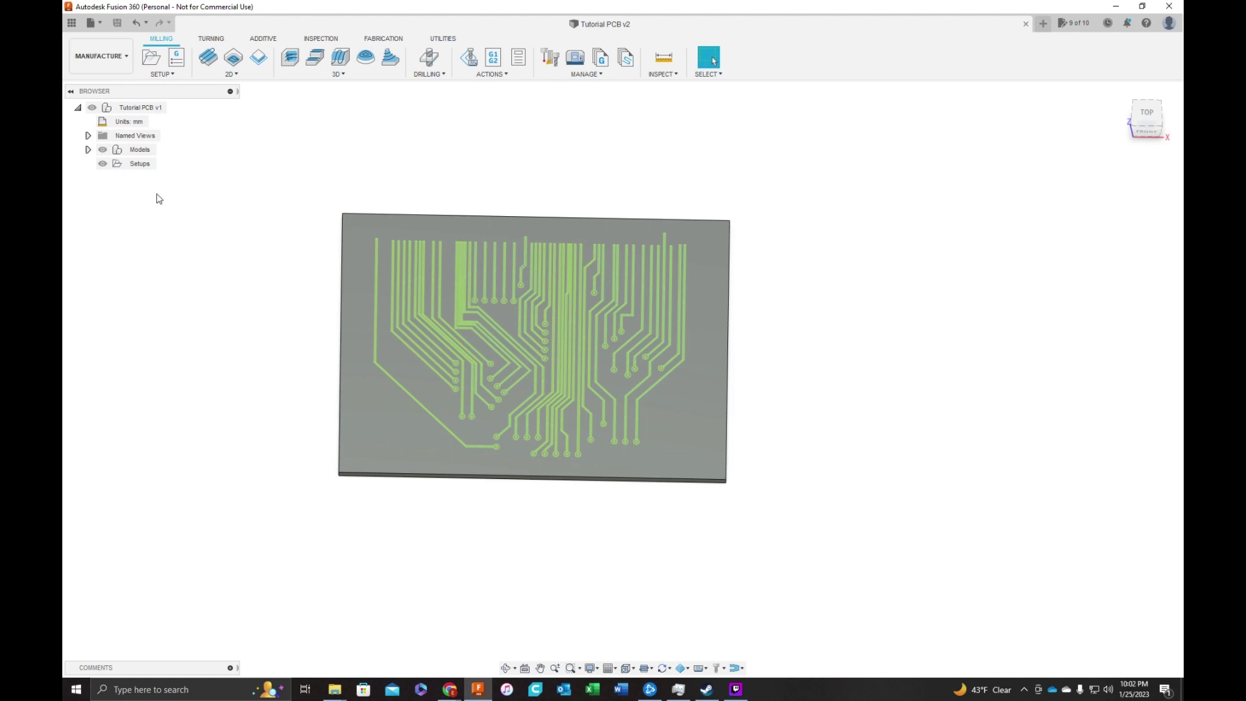
{"action": "right_click", "coordinate": [138, 164]}
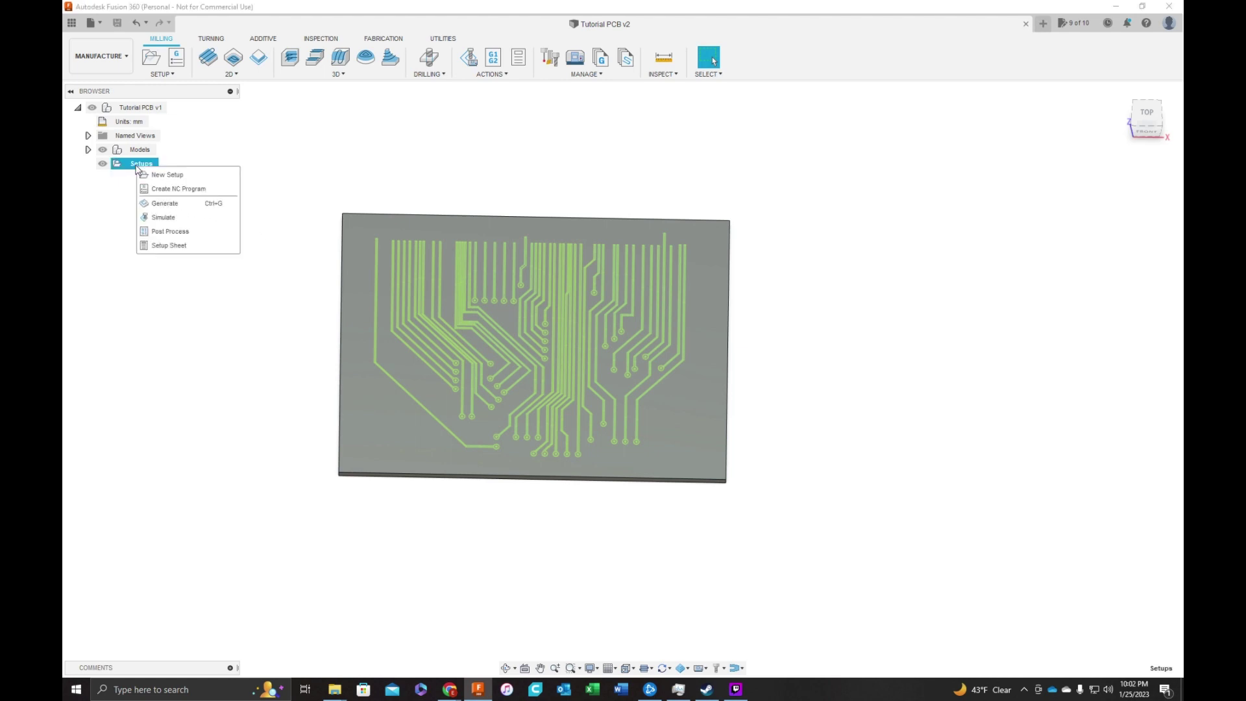
{"action": "left_click", "coordinate": [177, 180]}
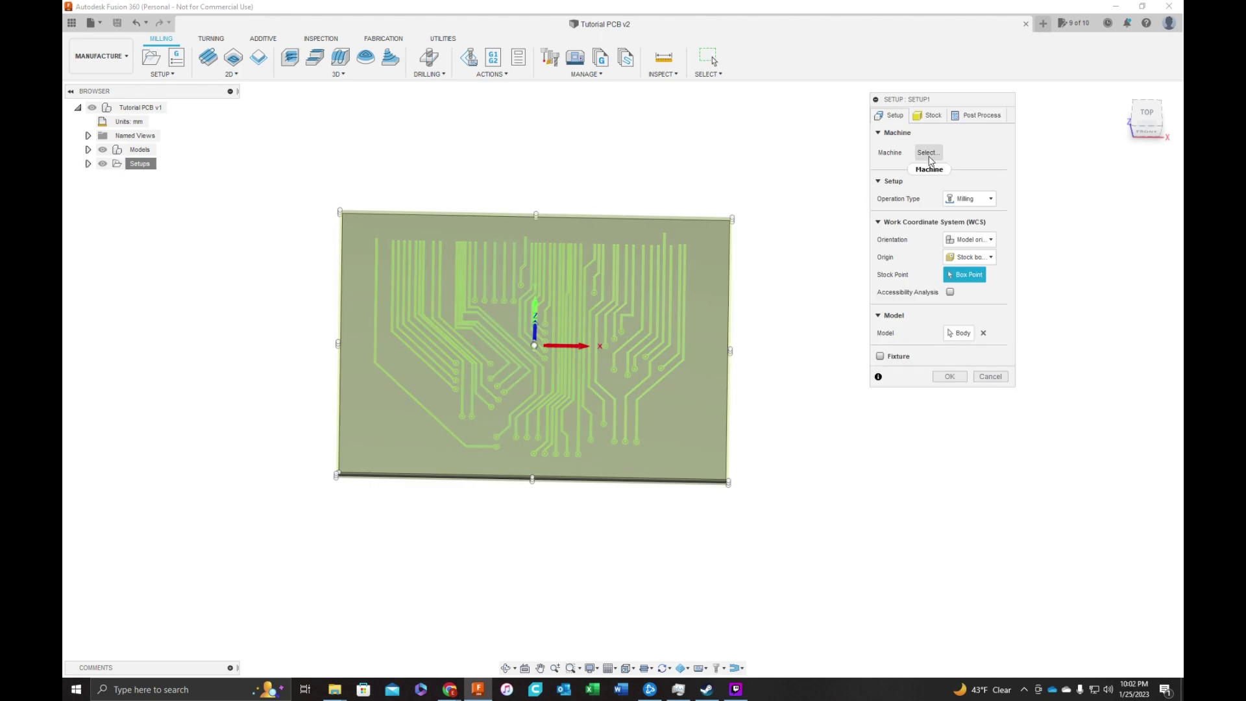
Step: Assign the saved 3018 Pro 3-axis machine to Setup1, accepting its newer version
{"action": "left_click", "coordinate": [931, 160]}
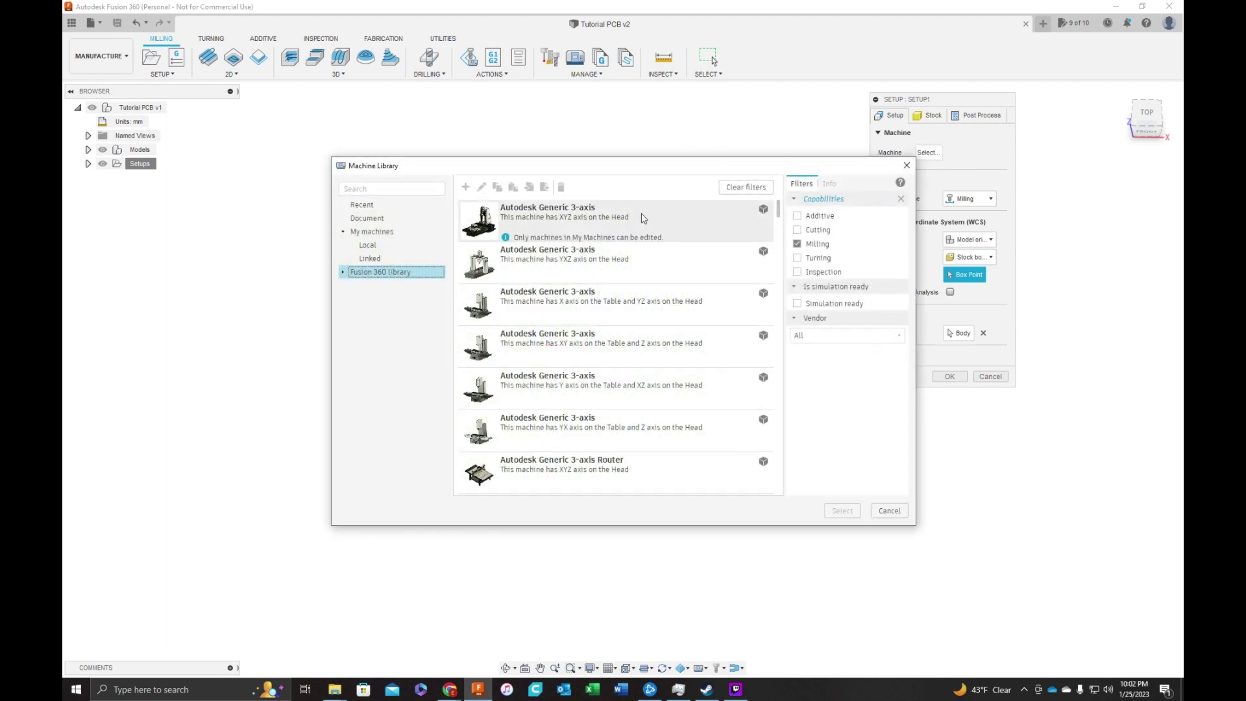
{"action": "left_click", "coordinate": [378, 233]}
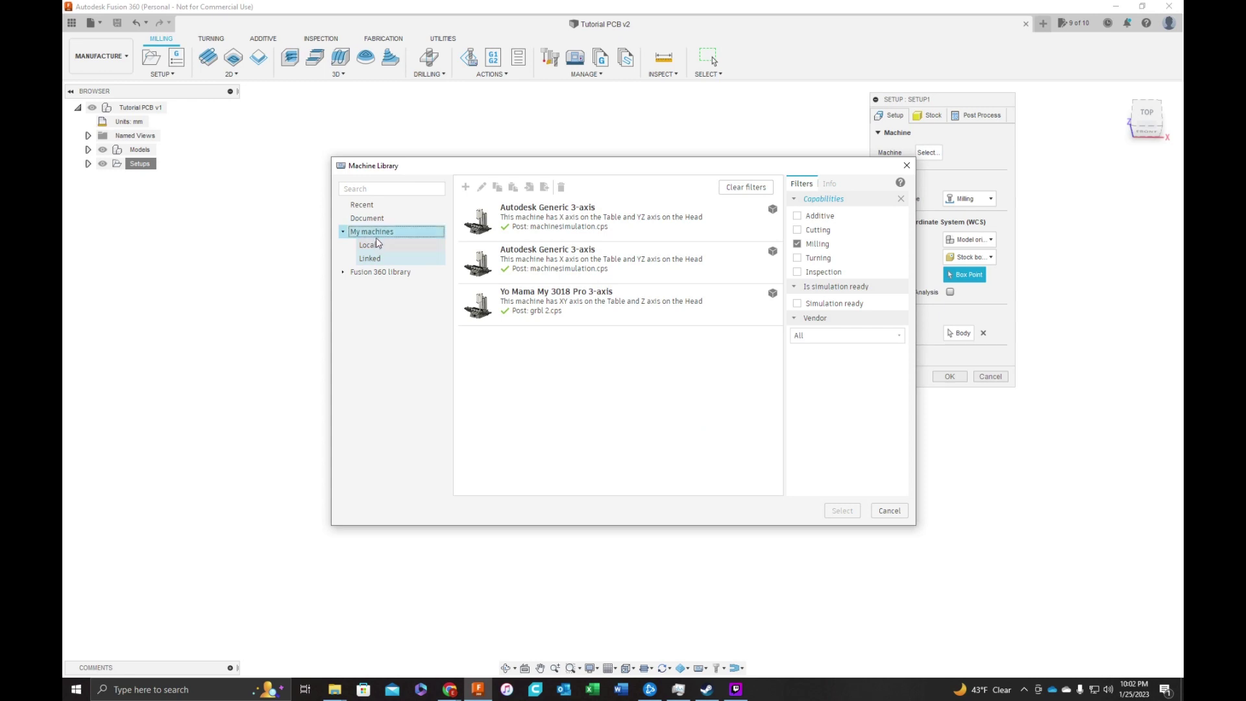
{"action": "left_click", "coordinate": [605, 306]}
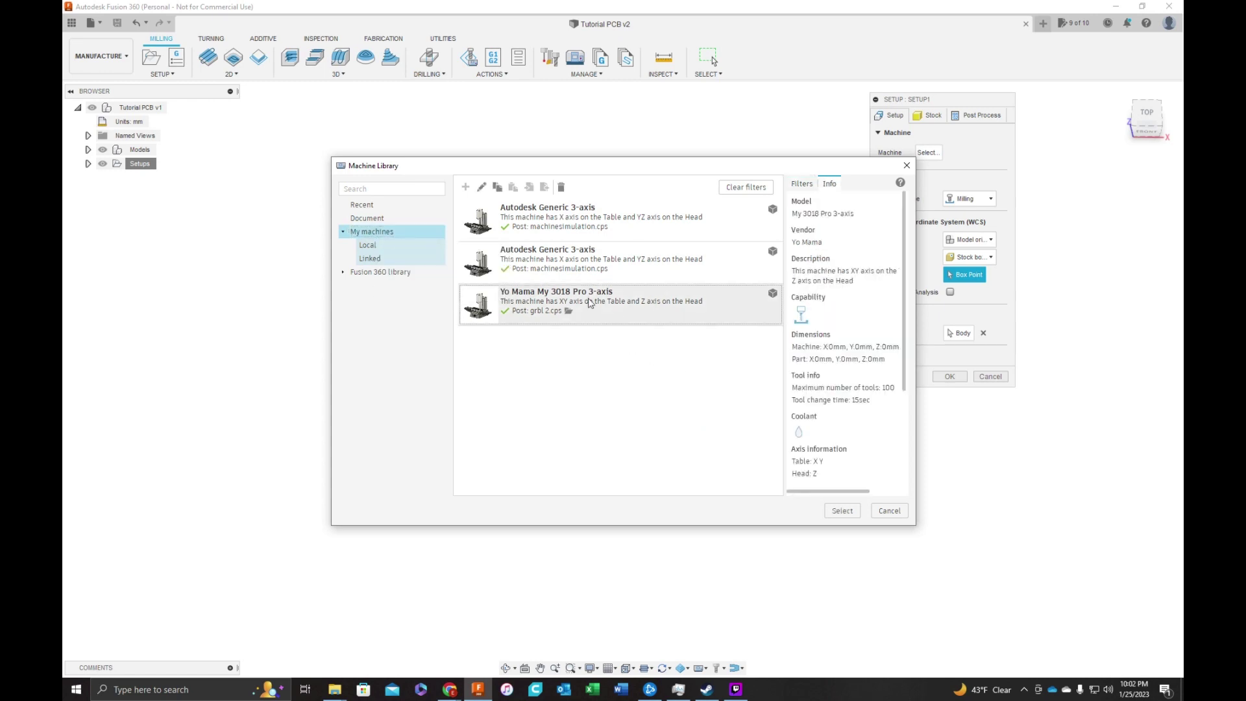
{"action": "left_click", "coordinate": [844, 514]}
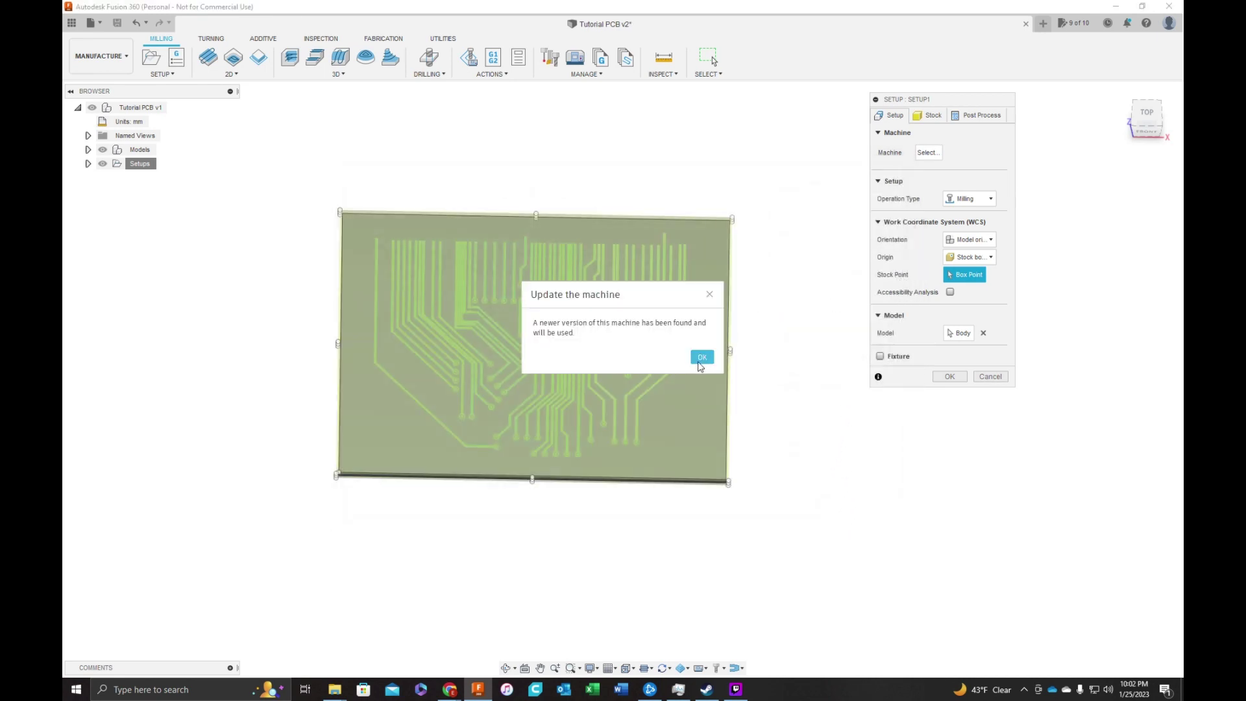
{"action": "left_click", "coordinate": [702, 358]}
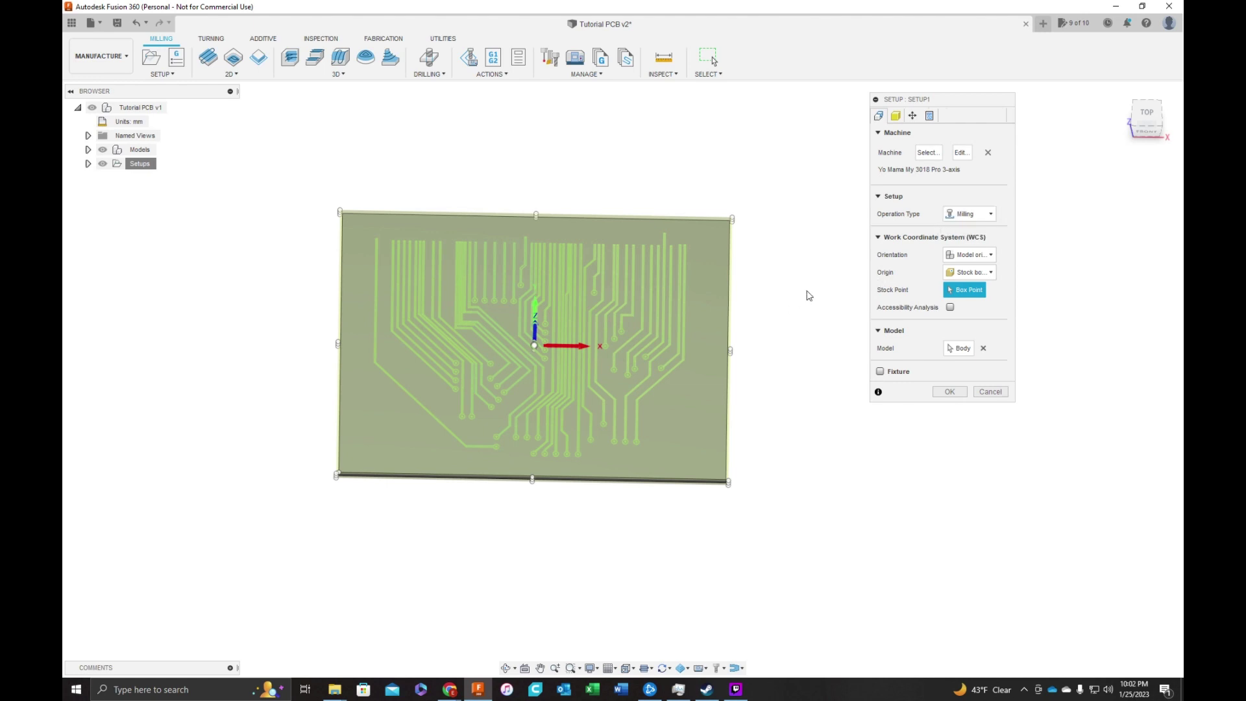
Step: Set Setup1's WCS origin to Stock box point
{"action": "scroll", "coordinate": [569, 345], "scroll_direction": "up", "scroll_amount": 4}
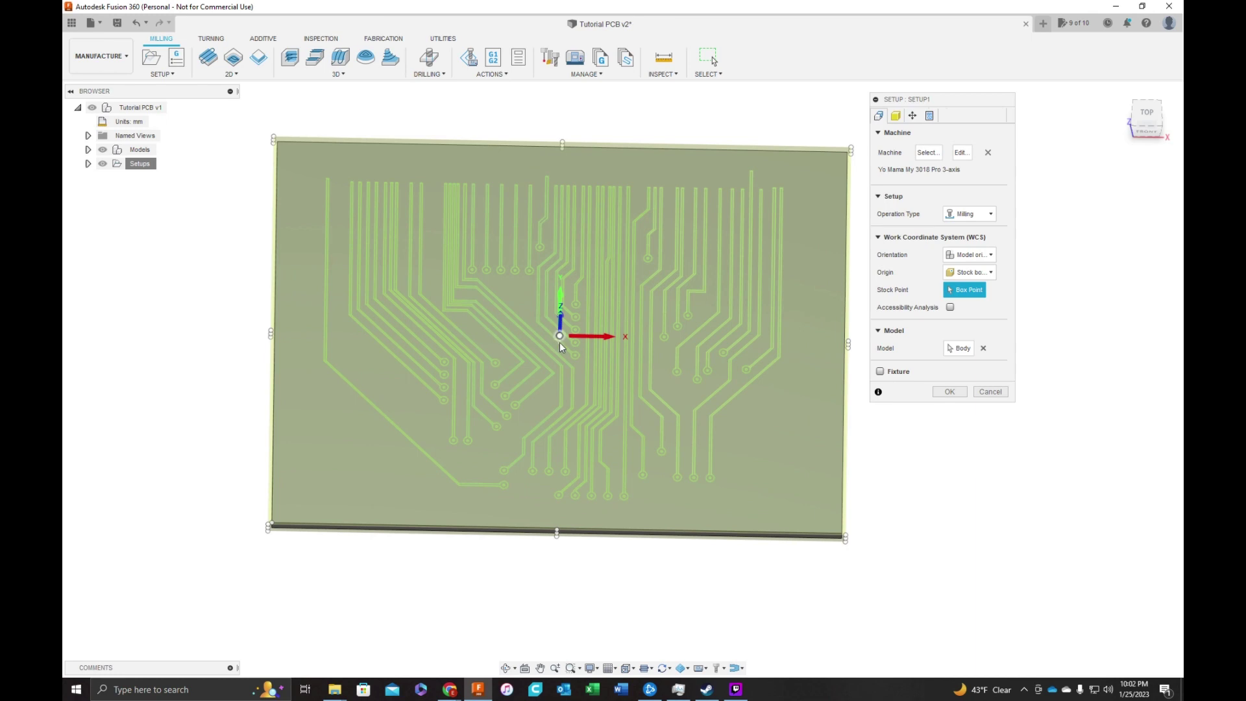
{"action": "scroll", "coordinate": [559, 373], "scroll_direction": "up", "scroll_amount": 1}
{"action": "scroll", "coordinate": [559, 372], "scroll_direction": "up", "scroll_amount": 1}
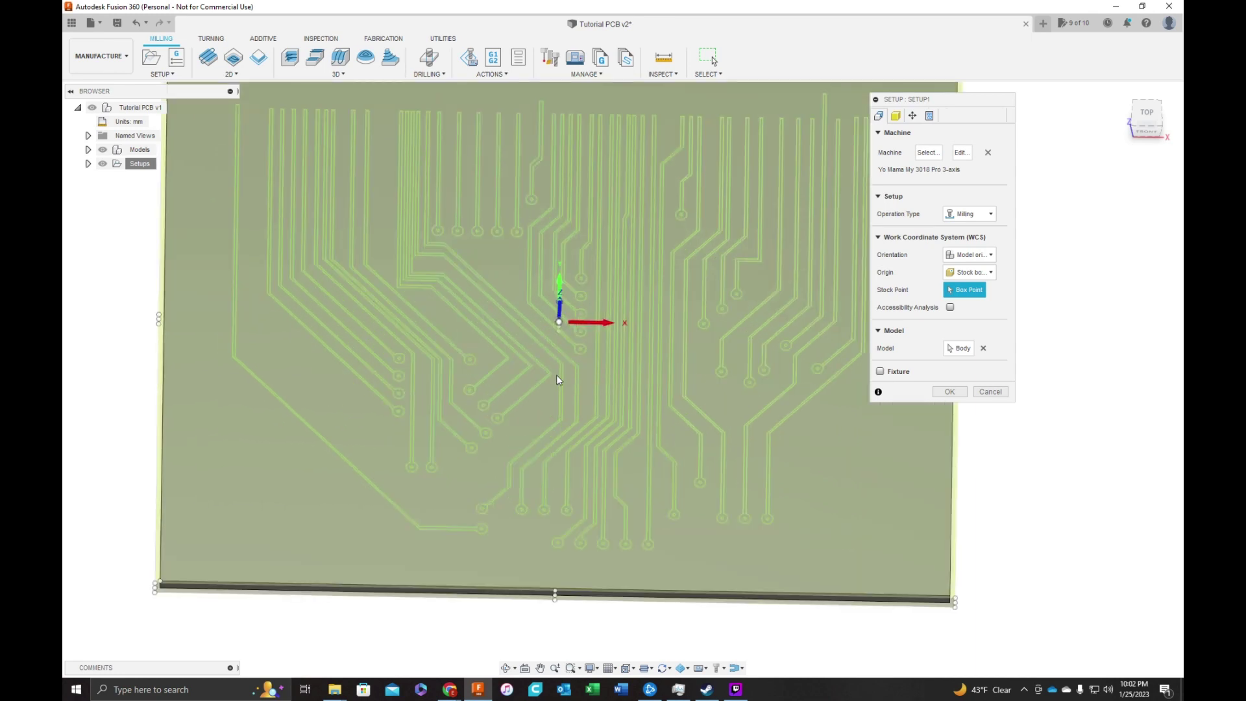
{"action": "scroll", "coordinate": [556, 375], "scroll_direction": "down", "scroll_amount": 2}
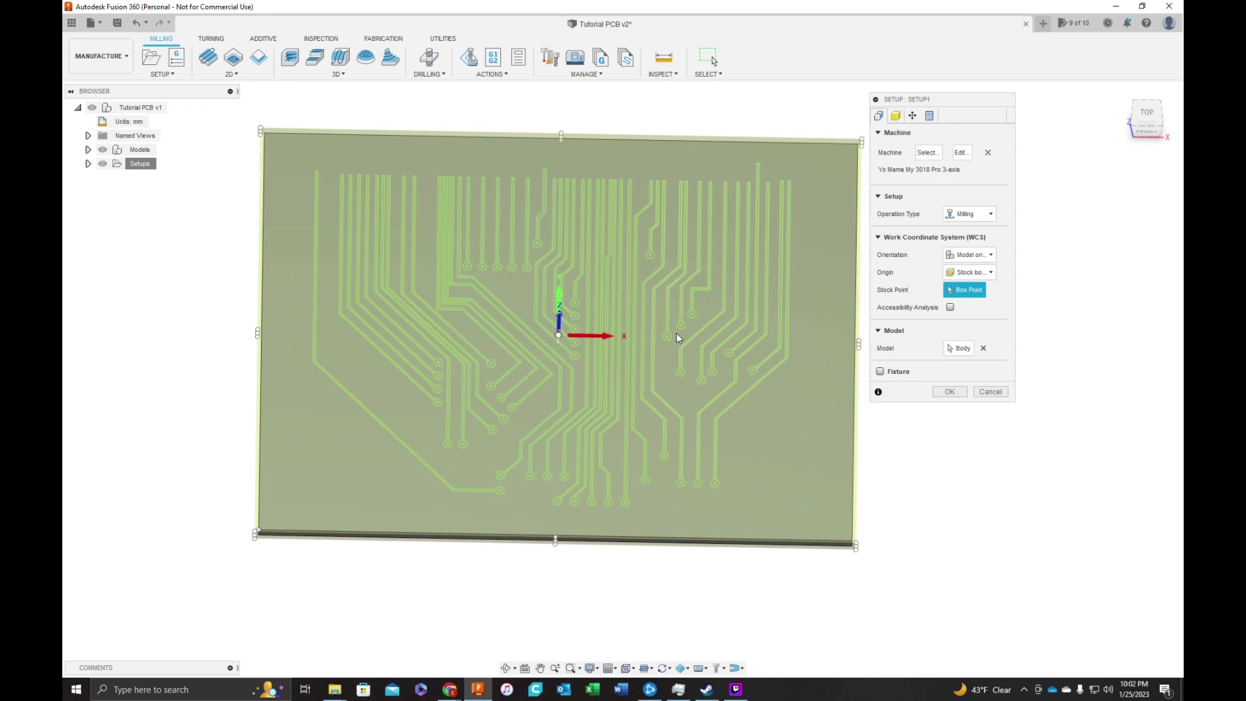
{"action": "middle_click_drag", "start_coordinate": [676, 333], "coordinate": [681, 306], "text": "shift"}
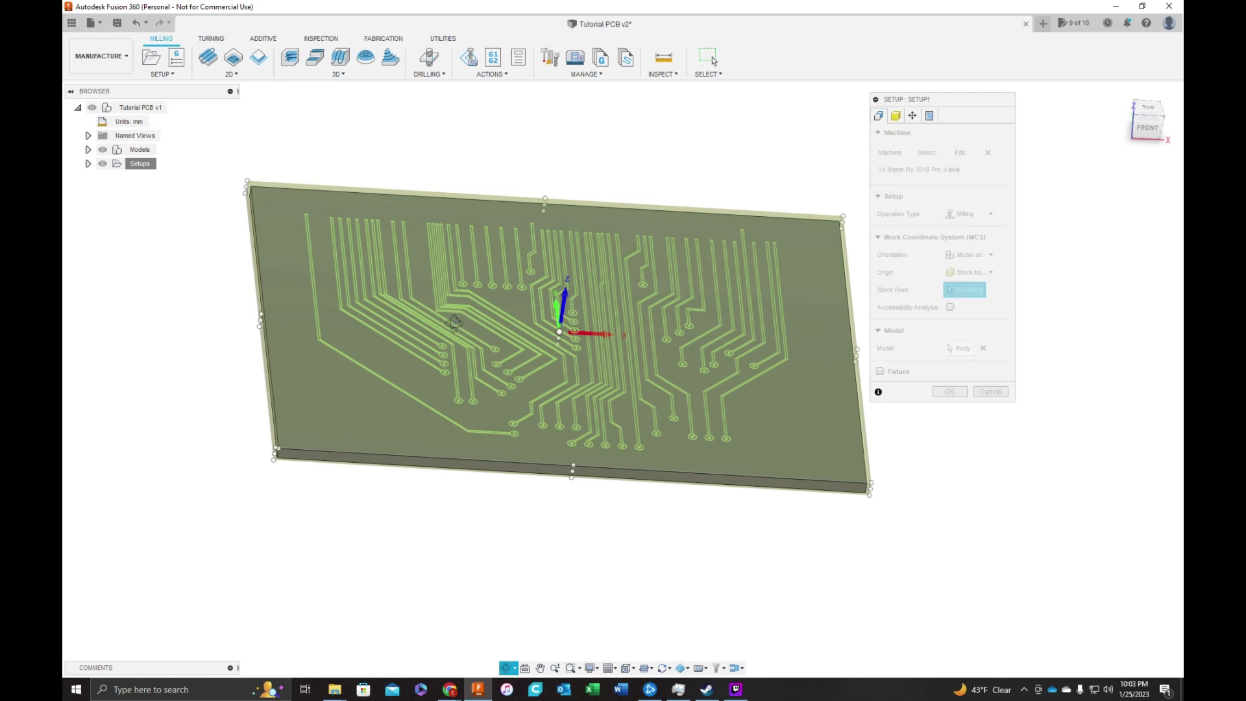
{"action": "middle_click_drag", "start_coordinate": [462, 317], "coordinate": [326, 376], "text": "shift"}
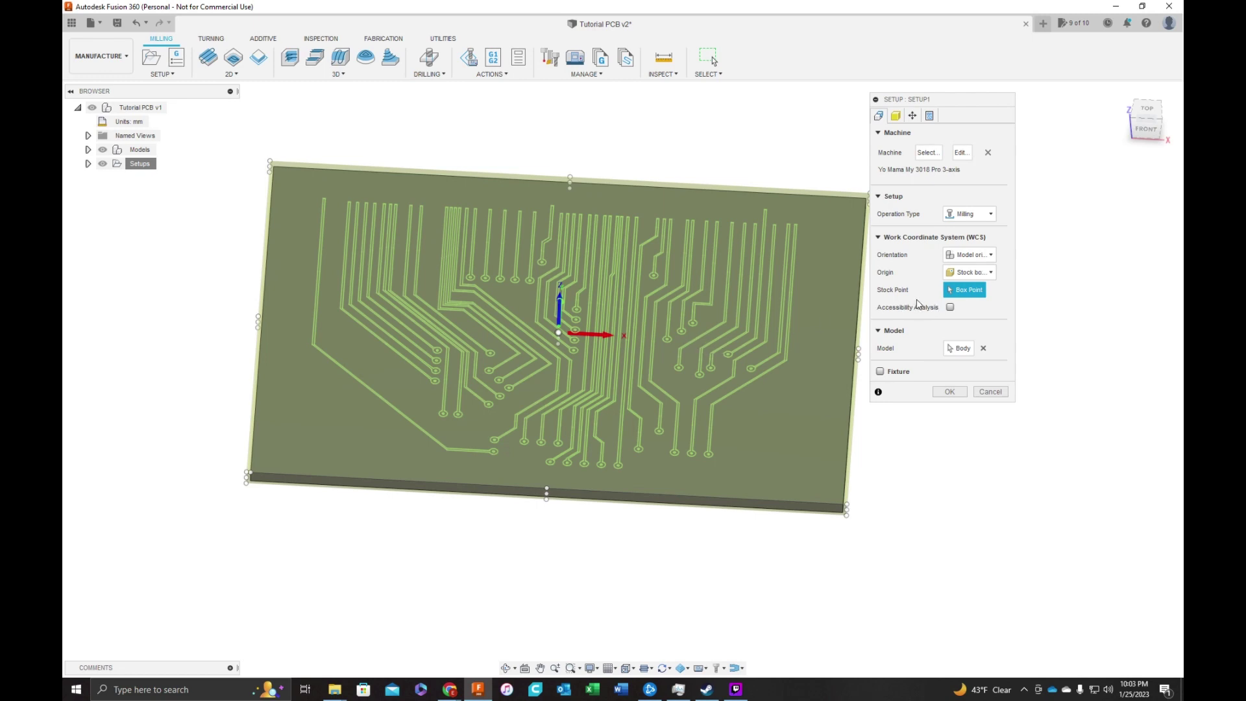
{"action": "left_click", "coordinate": [982, 273]}
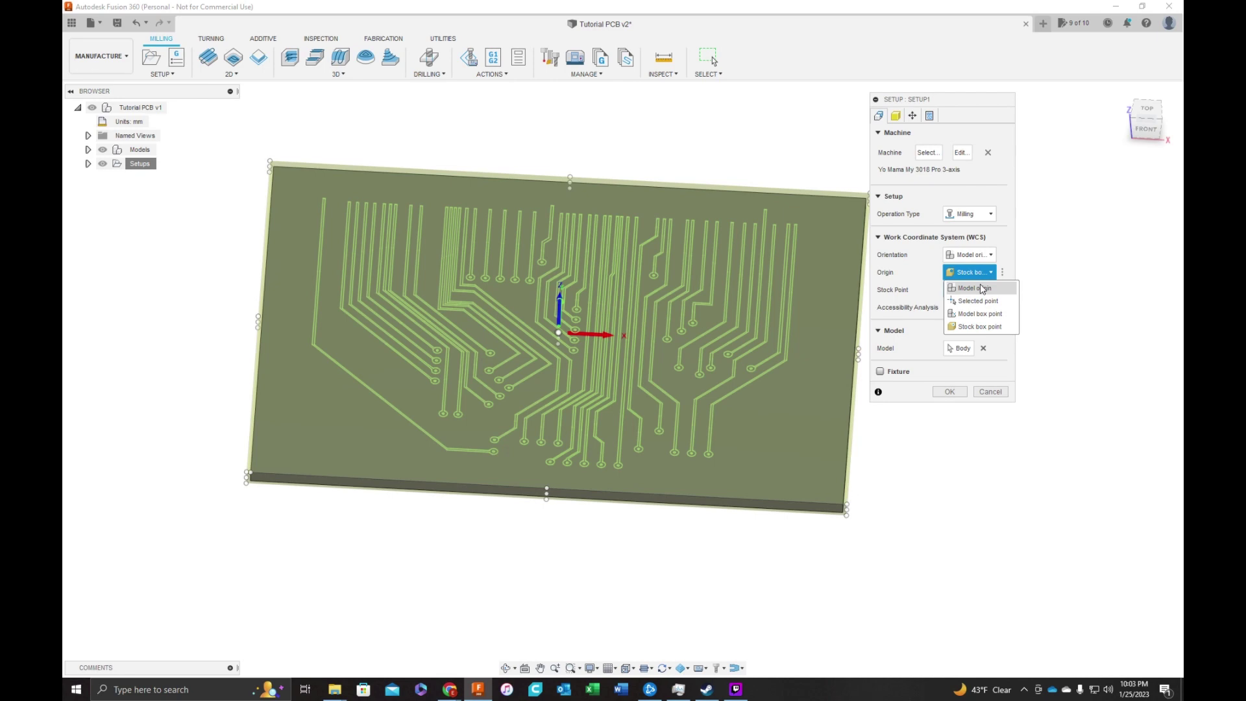
{"action": "left_click", "coordinate": [972, 328]}
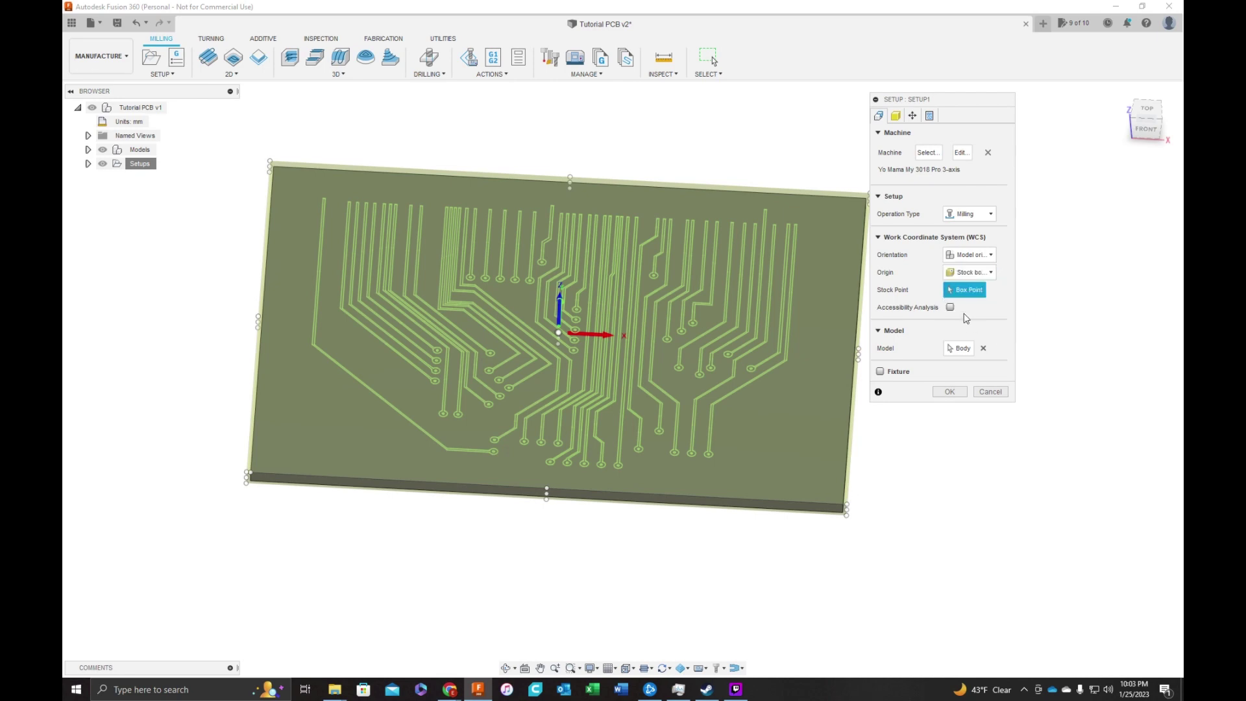
Step: Keep Relative size box as the stock mode in the Stock settings
{"action": "left_click", "coordinate": [896, 116]}
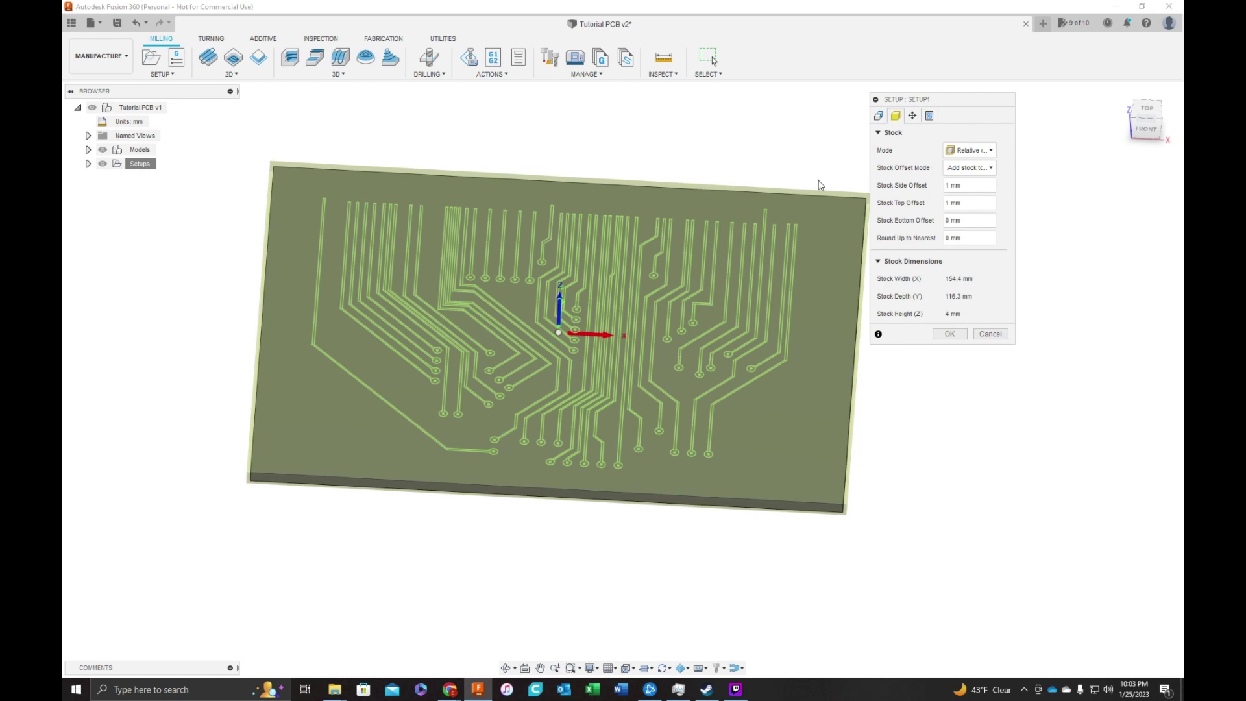
{"action": "left_click", "coordinate": [965, 151]}
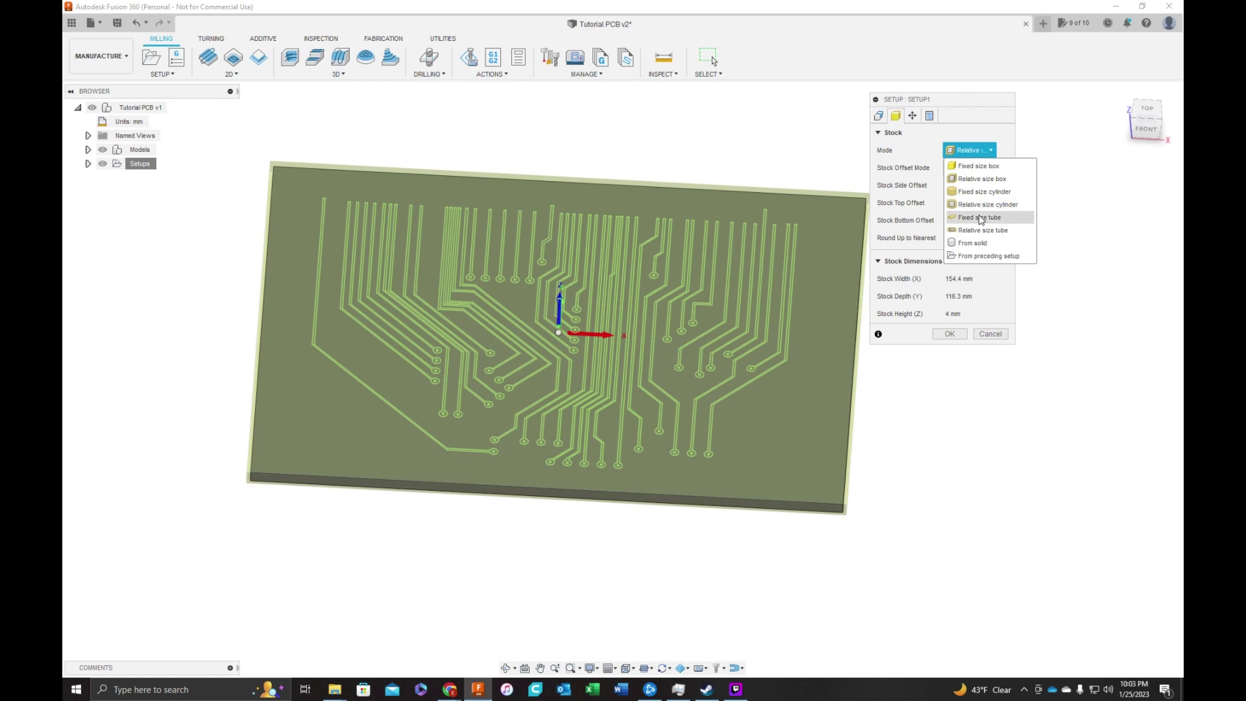
{"action": "left_click", "coordinate": [973, 179]}
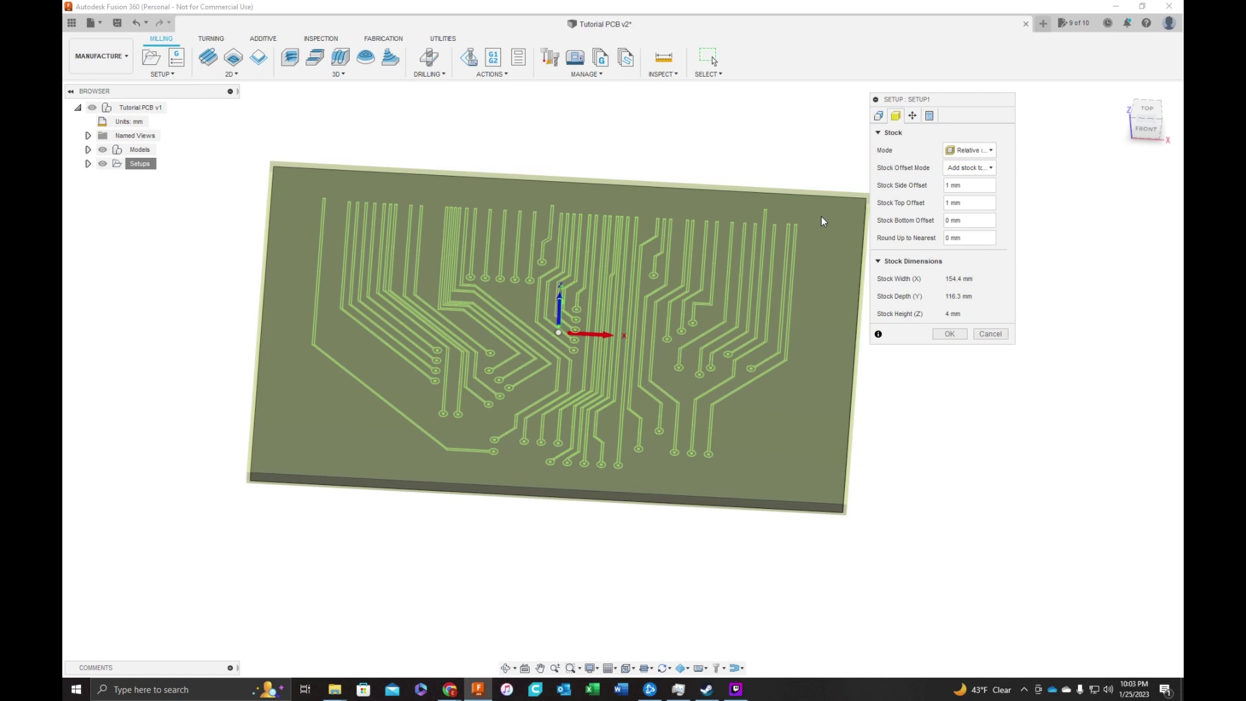
{"action": "middle_click_drag", "start_coordinate": [820, 220], "coordinate": [823, 195], "text": "shift"}
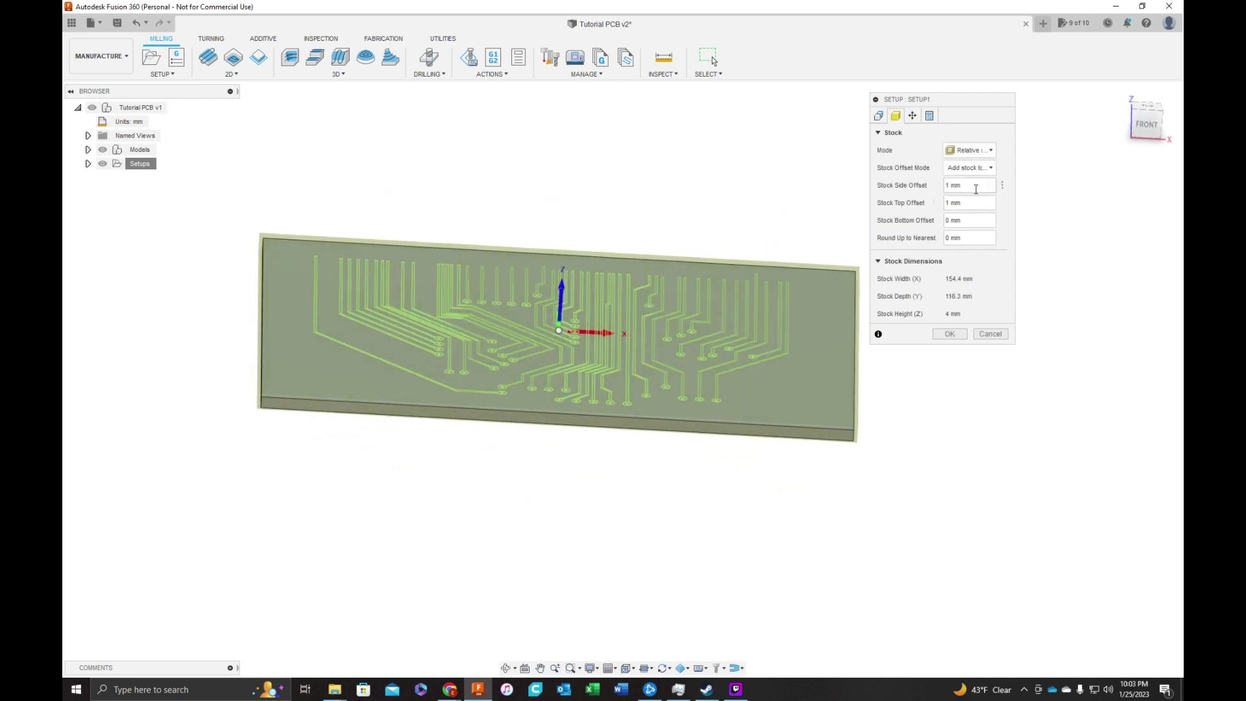
Step: Zero the stock side and top offsets for 152.4 × 114.3 × 3 mm stock and confirm Setup1
{"action": "left_click_drag", "start_coordinate": [975, 189], "coordinate": [901, 188]}
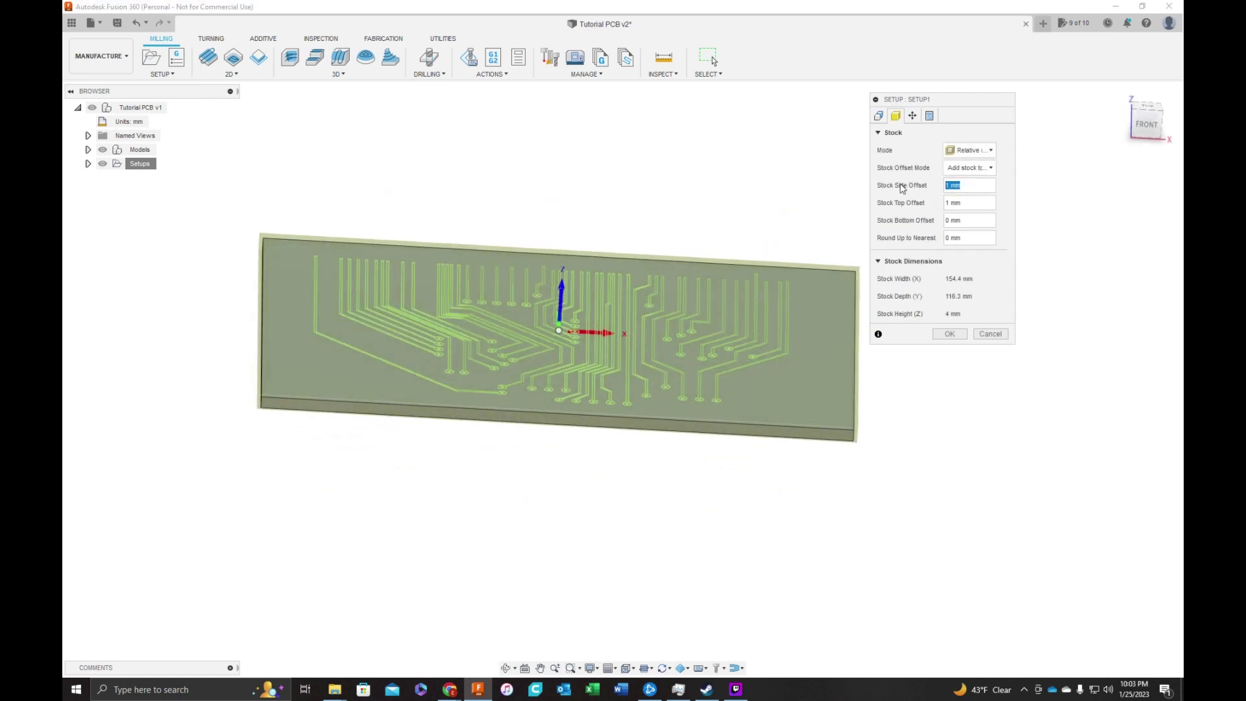
{"action": "scroll", "coordinate": [820, 400], "scroll_direction": "up", "scroll_amount": 8}
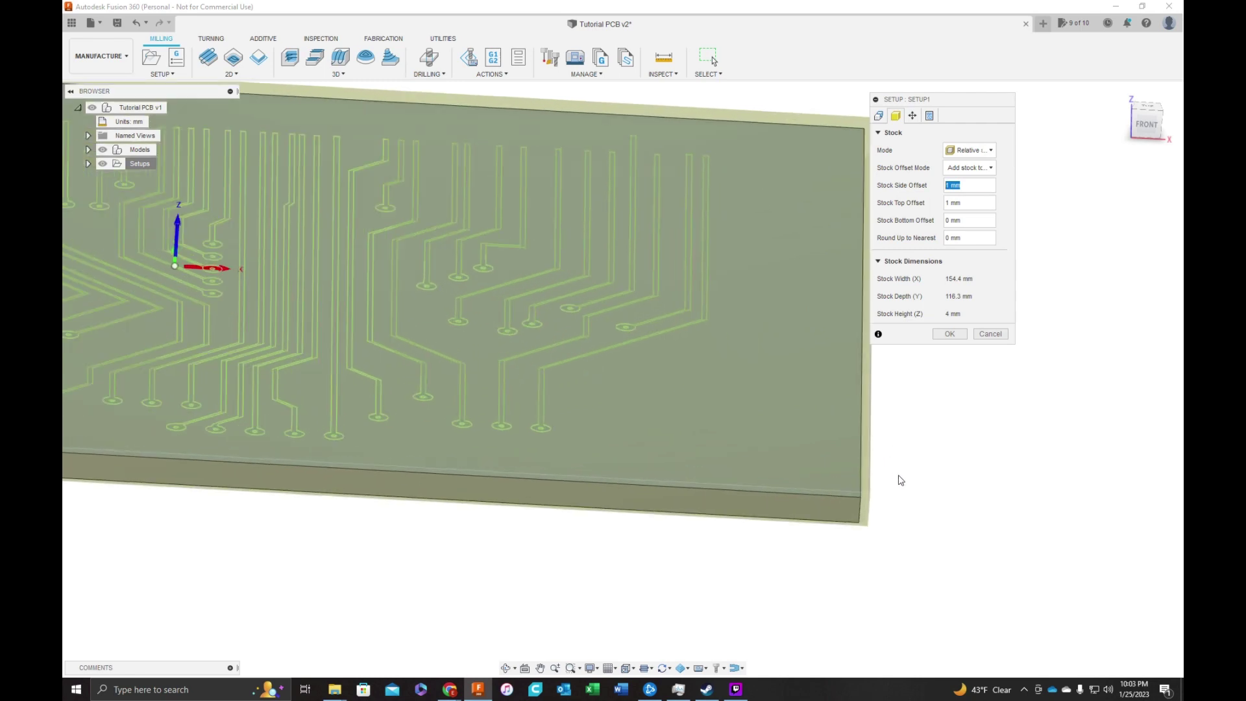
{"action": "scroll", "coordinate": [881, 475], "scroll_direction": "up", "scroll_amount": 2}
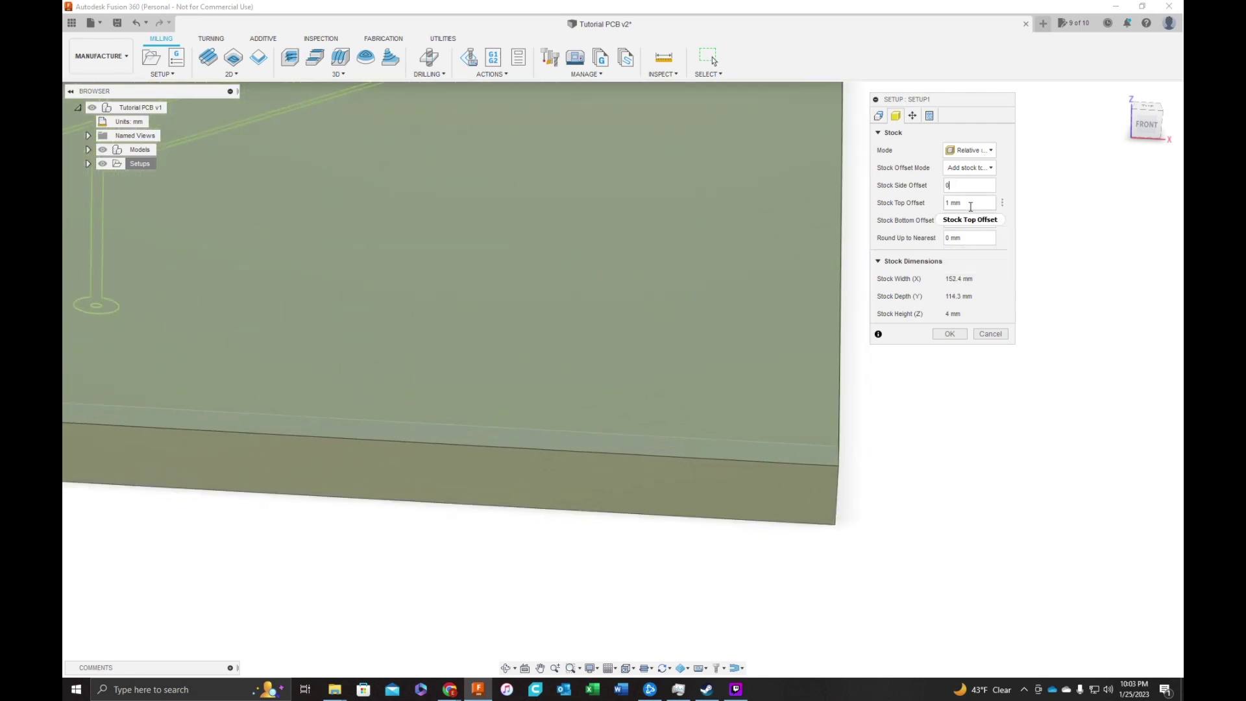
{"action": "key", "text": "Tab"}
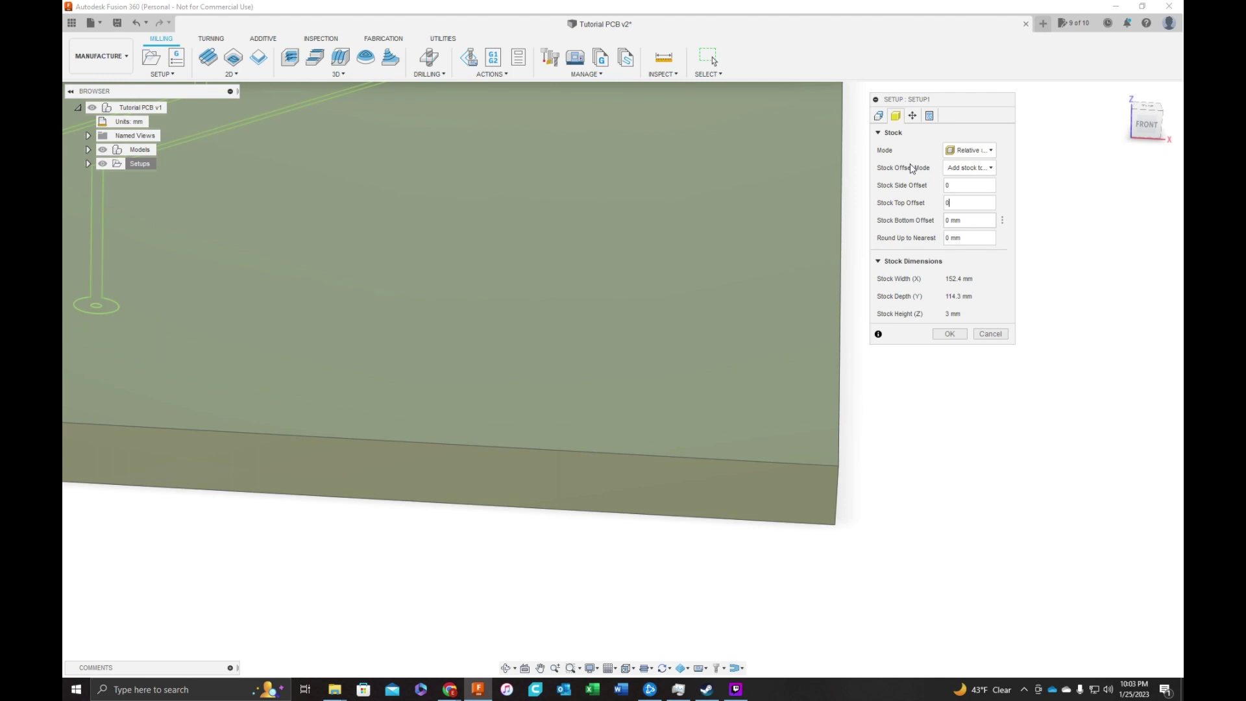
{"action": "left_click", "coordinate": [912, 116]}
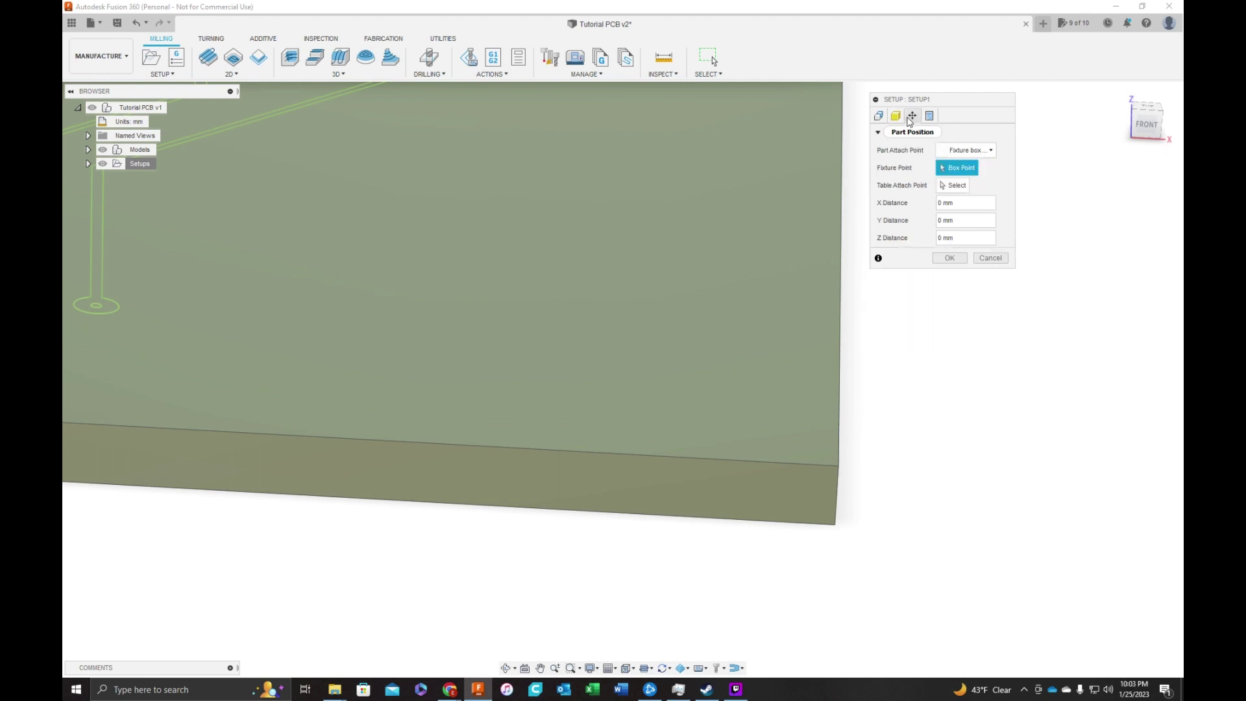
{"action": "left_click", "coordinate": [896, 118]}
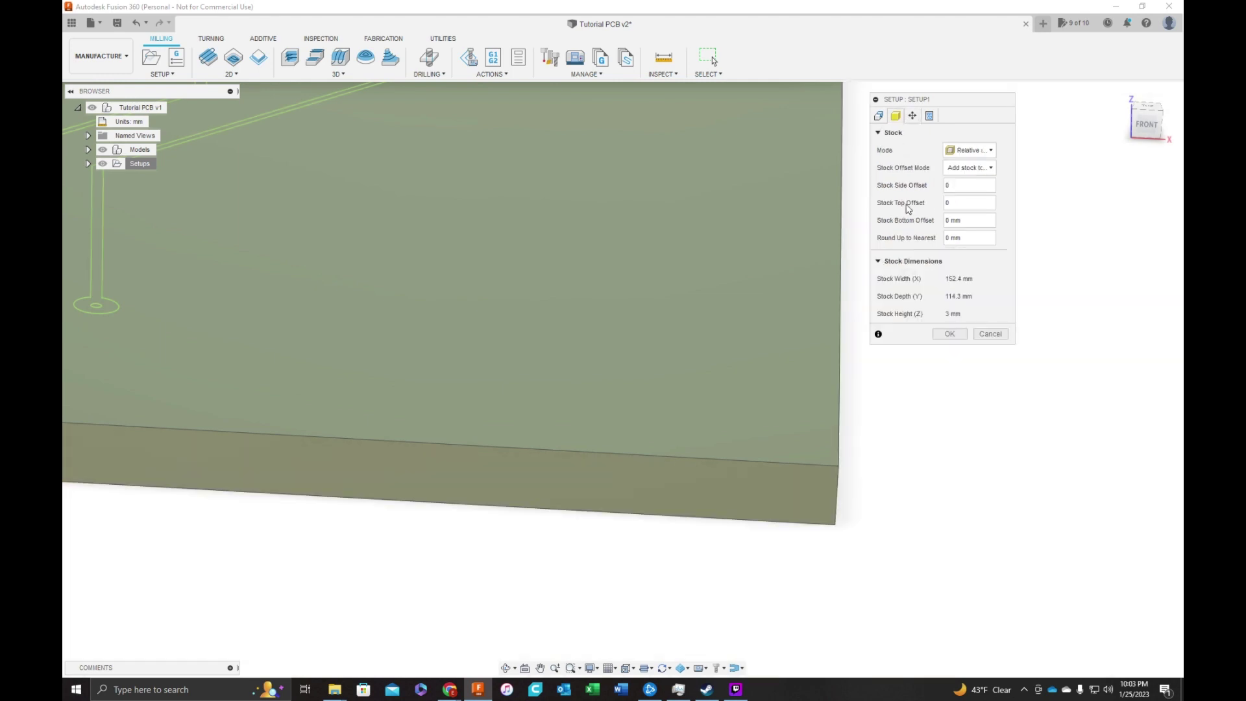
{"action": "left_click", "coordinate": [950, 335]}
Step: Hide the 3018 Pro machine model under Setup1 and zoom back in on the PCB board
{"action": "scroll", "coordinate": [957, 392], "scroll_direction": "down", "scroll_amount": 10}
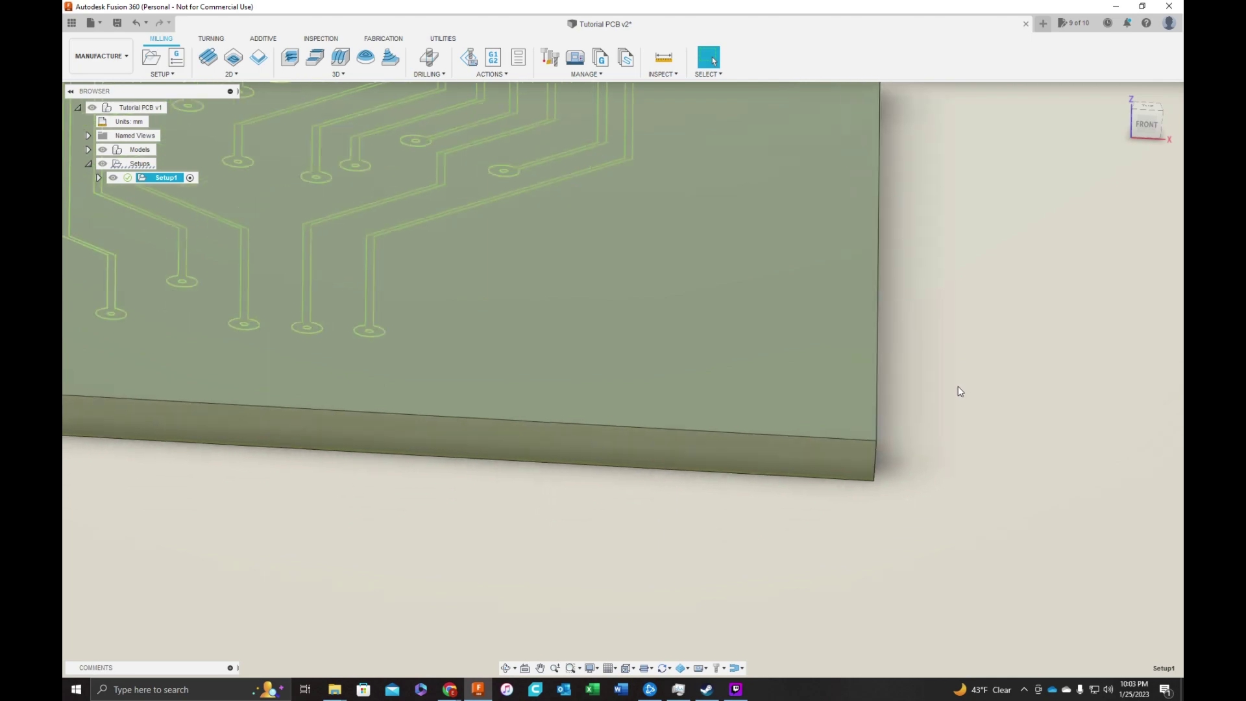
{"action": "scroll", "coordinate": [735, 403], "scroll_direction": "down", "scroll_amount": 5}
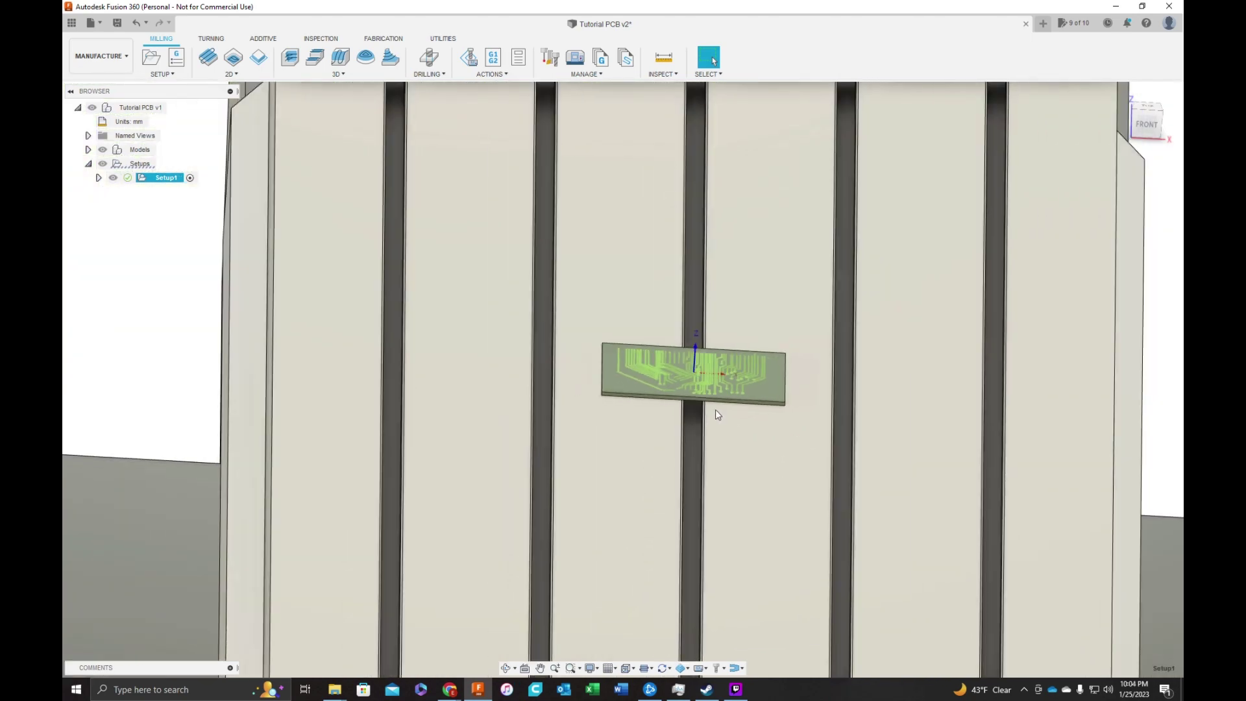
{"action": "middle_click_drag", "start_coordinate": [807, 340], "coordinate": [313, 375], "text": "shift"}
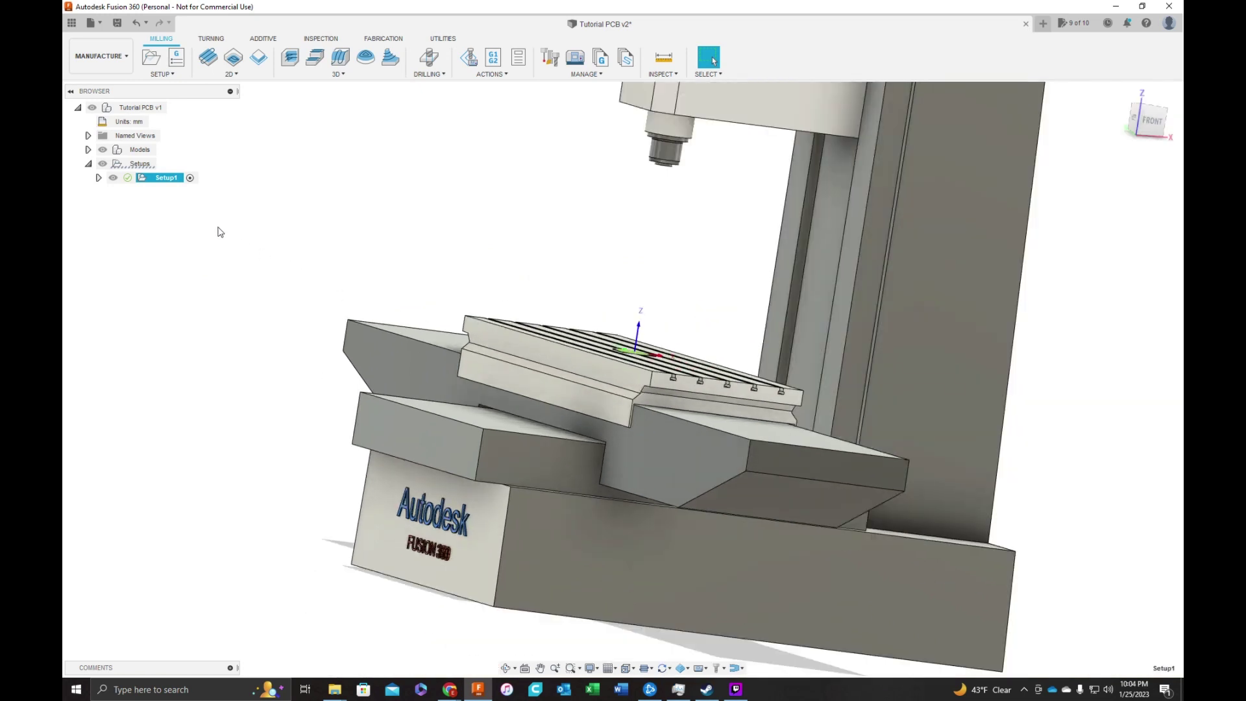
{"action": "left_click", "coordinate": [112, 179]}
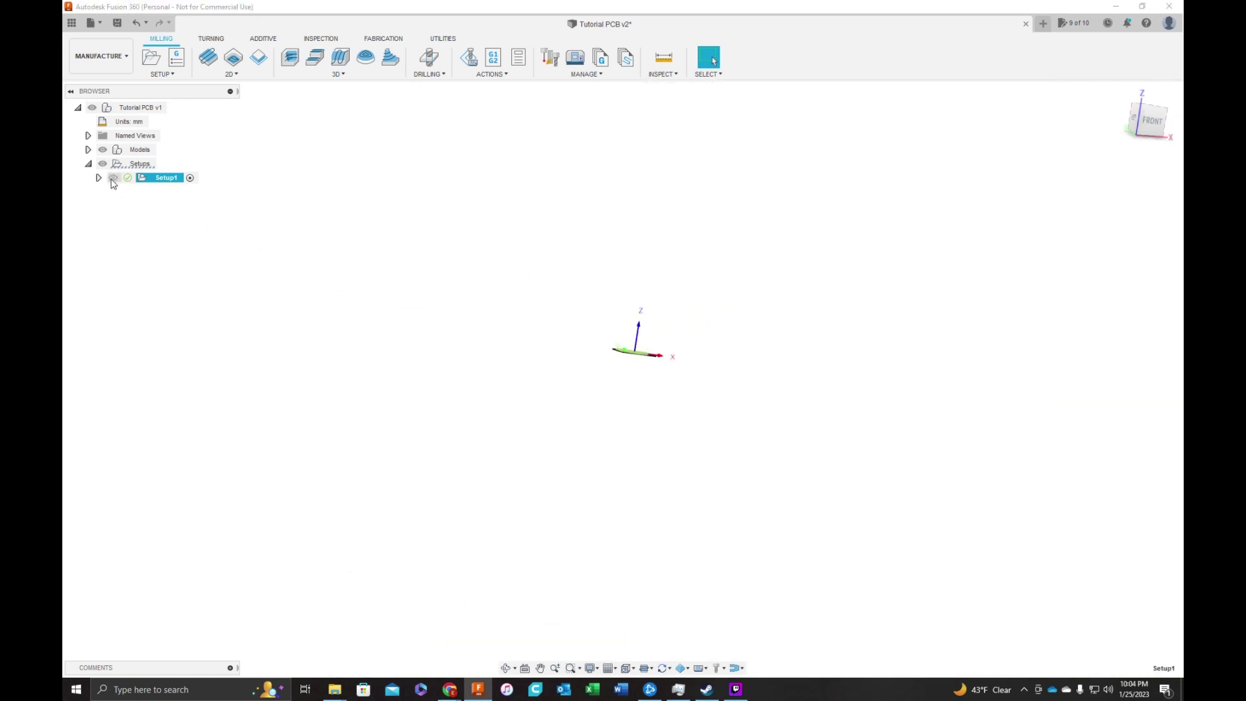
{"action": "scroll", "coordinate": [283, 481], "scroll_direction": "down", "scroll_amount": 2}
{"action": "middle_click_drag", "start_coordinate": [495, 298], "coordinate": [468, 332], "text": "shift"}
{"action": "scroll", "coordinate": [537, 428], "scroll_direction": "up", "scroll_amount": 5}
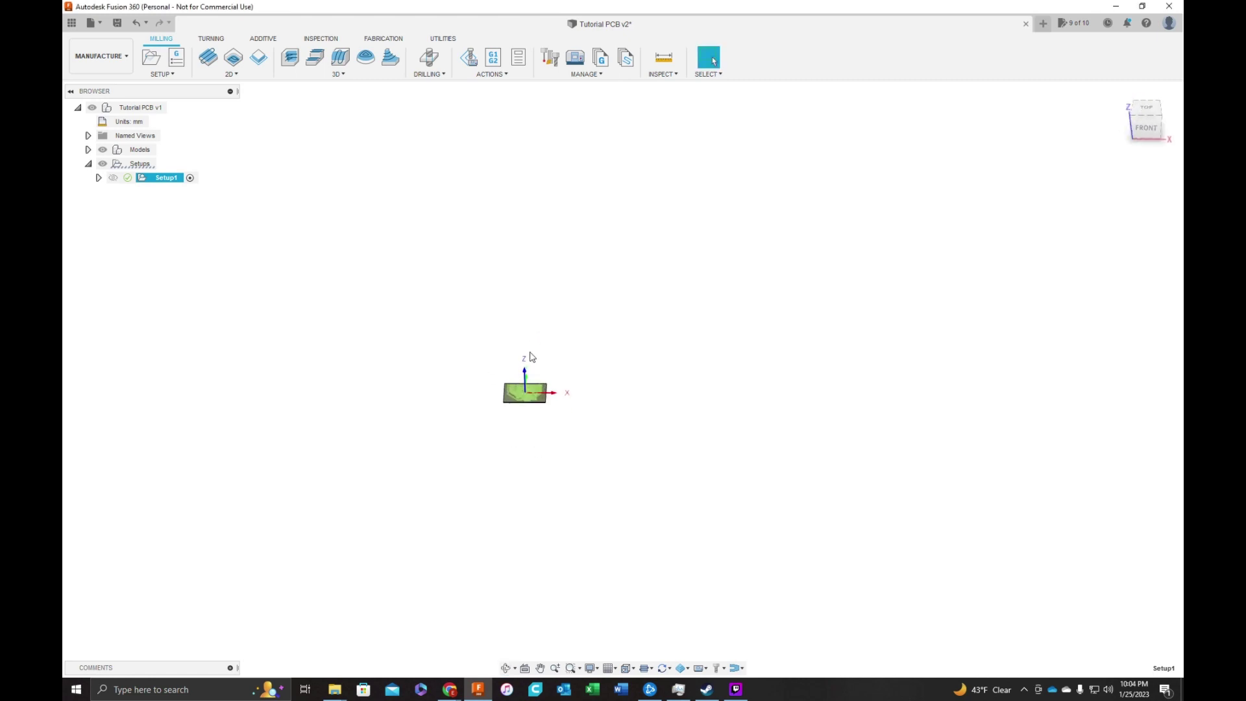
{"action": "scroll", "coordinate": [538, 429], "scroll_direction": "up", "scroll_amount": 3}
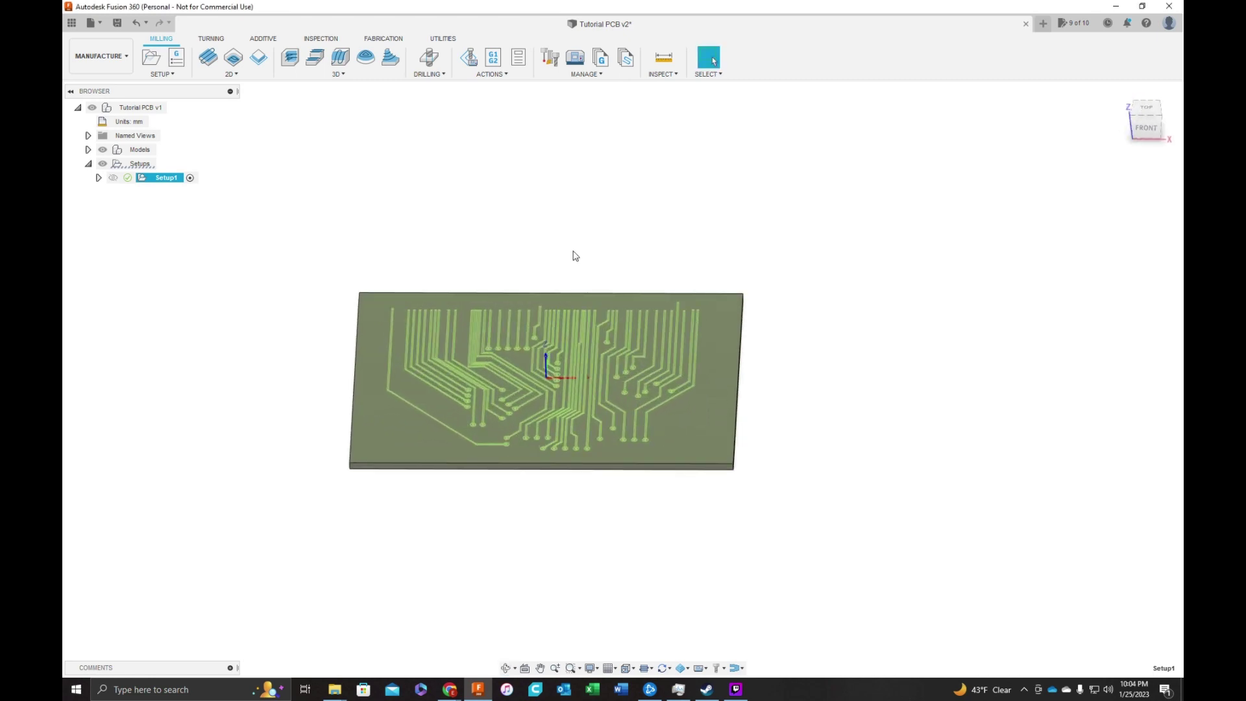
{"action": "middle_click_drag", "start_coordinate": [573, 256], "coordinate": [574, 265], "text": "shift"}
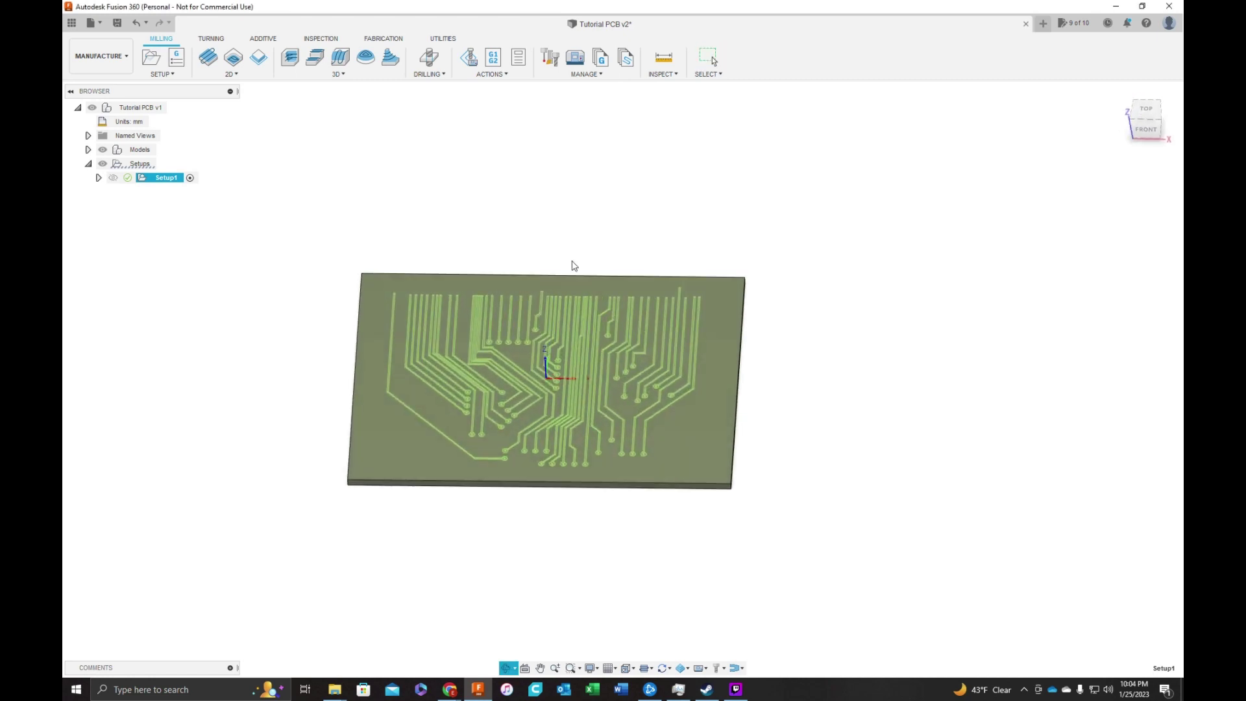
{"action": "left_click", "coordinate": [383, 213]}
{"action": "scroll", "coordinate": [475, 248], "scroll_direction": "up", "scroll_amount": 2}
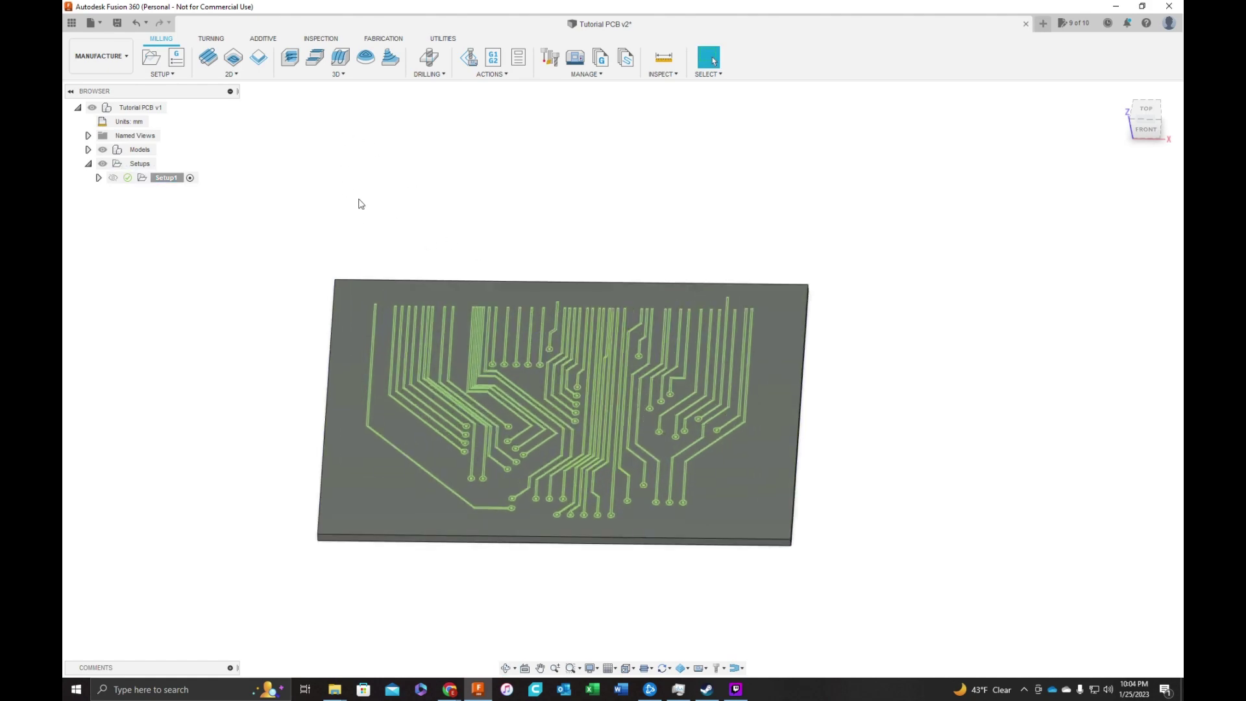
{"action": "scroll", "coordinate": [376, 403], "scroll_direction": "up", "scroll_amount": 3}
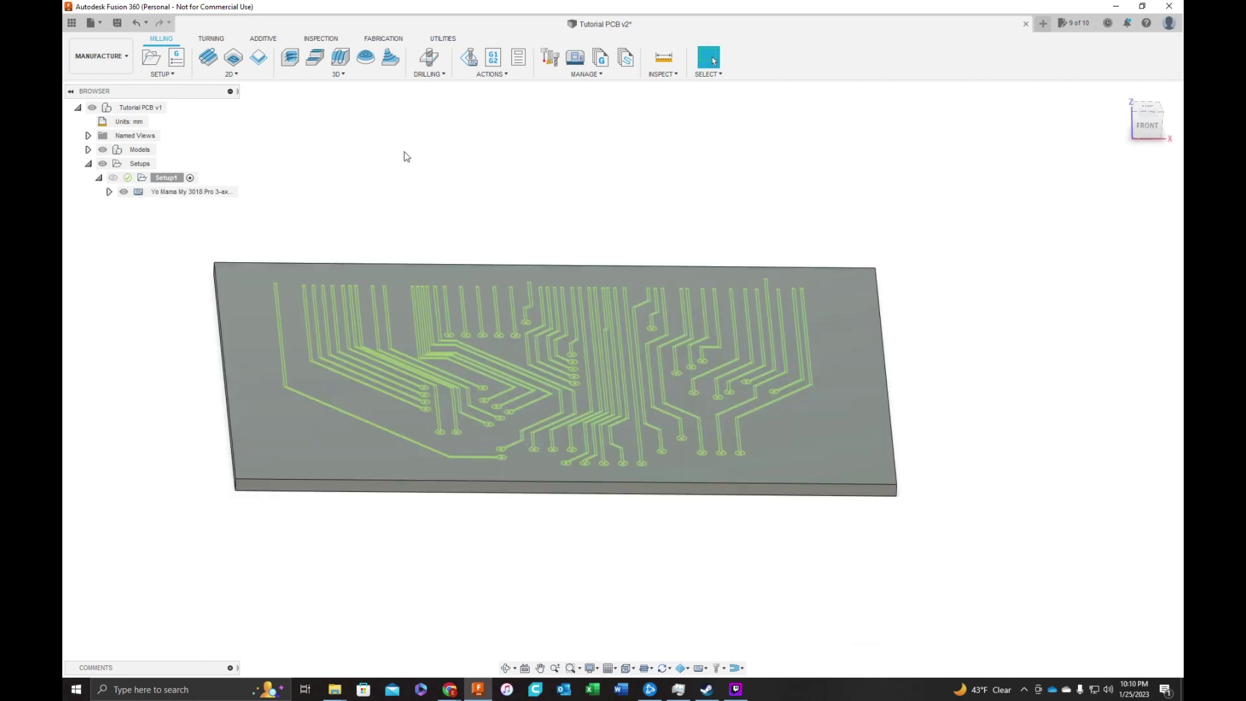
Step: Start a 2D Engrave operation and filter the Fusion 360 Library to engrave/chamfer mills
{"action": "left_click", "coordinate": [230, 75]}
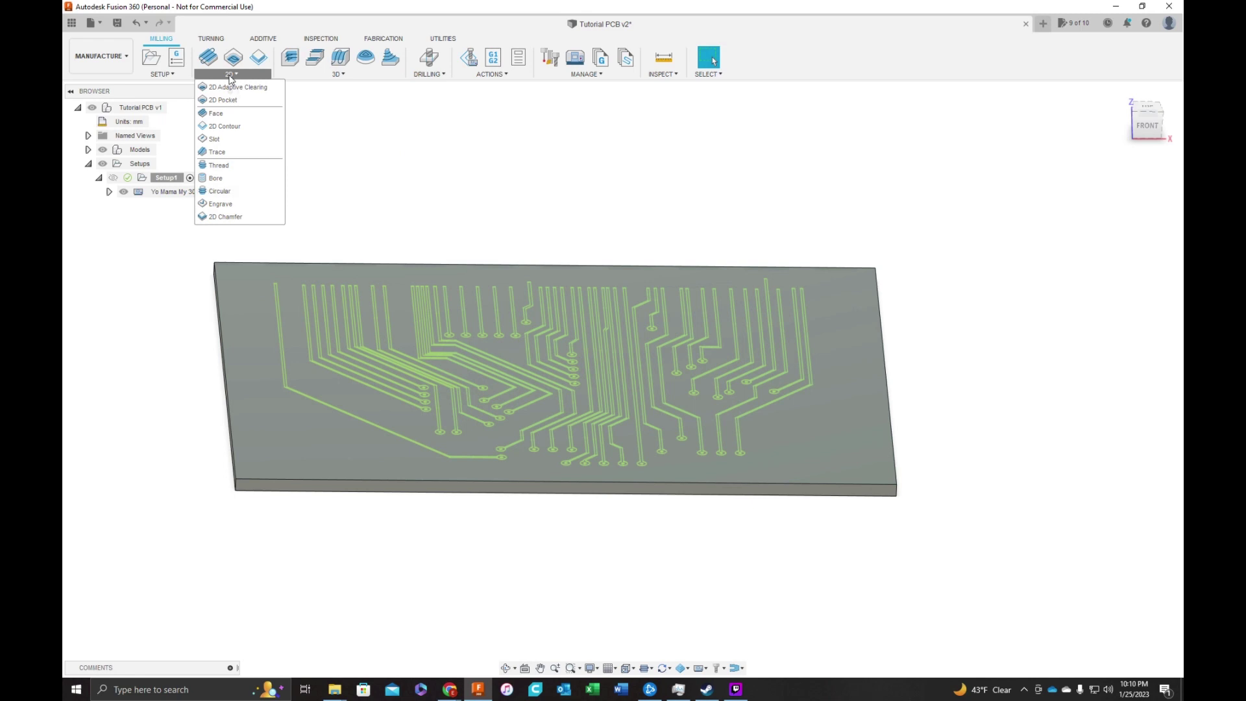
{"action": "left_click", "coordinate": [231, 202]}
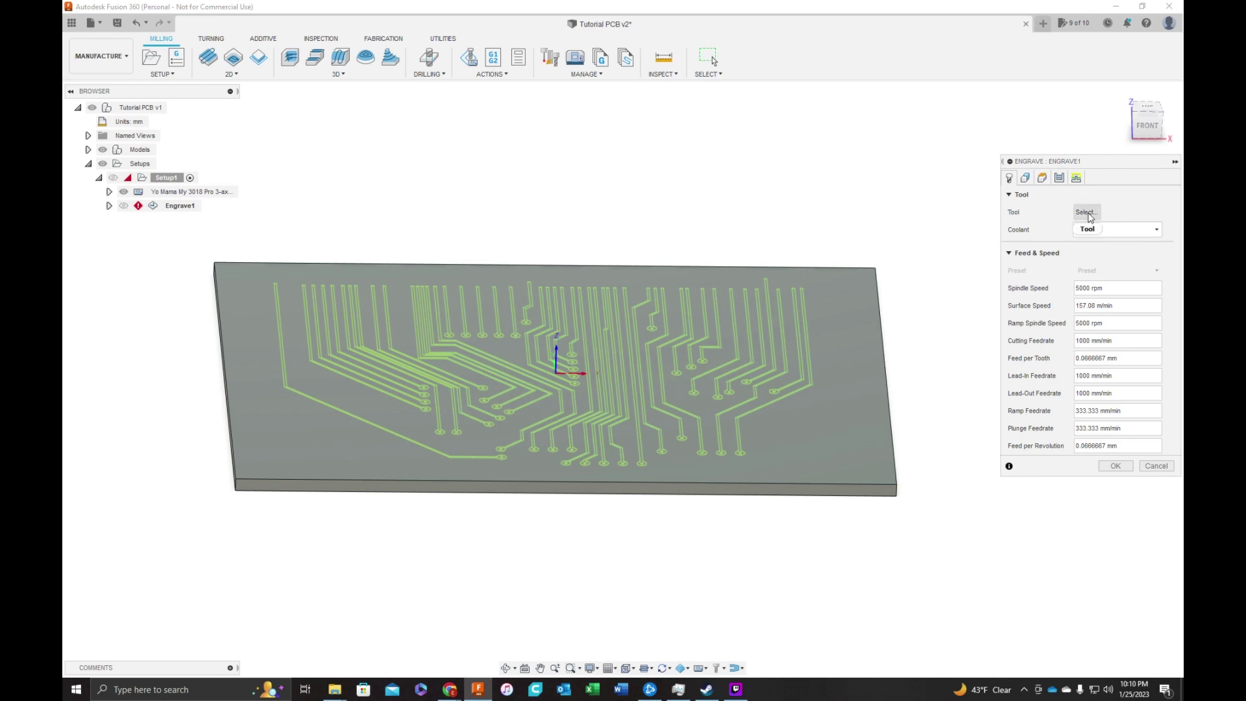
{"action": "left_click", "coordinate": [1088, 212]}
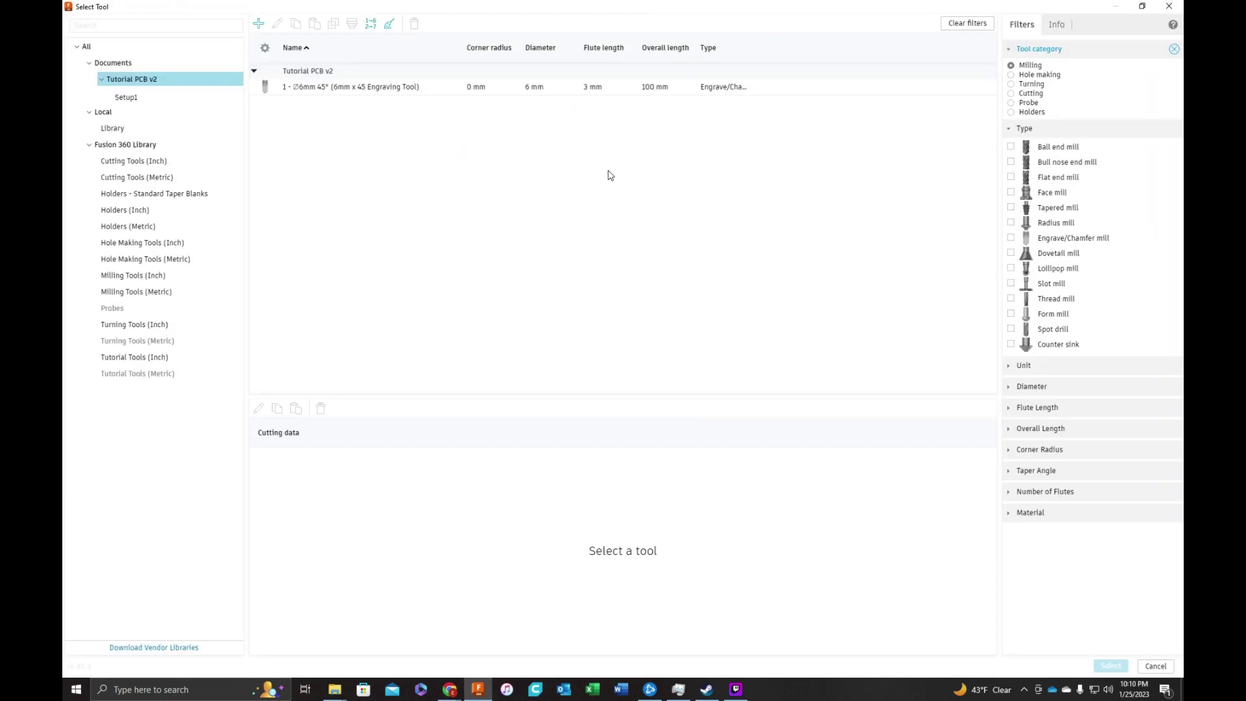
{"action": "left_click", "coordinate": [155, 147]}
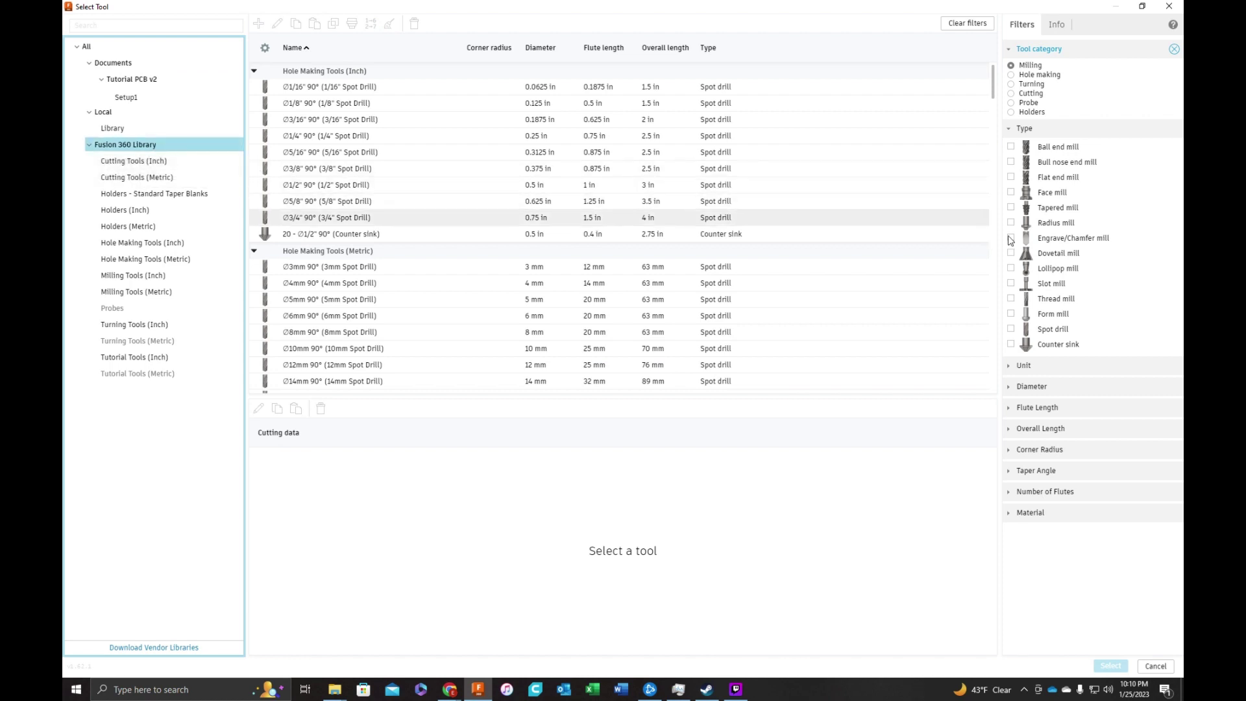
{"action": "left_click", "coordinate": [1012, 238]}
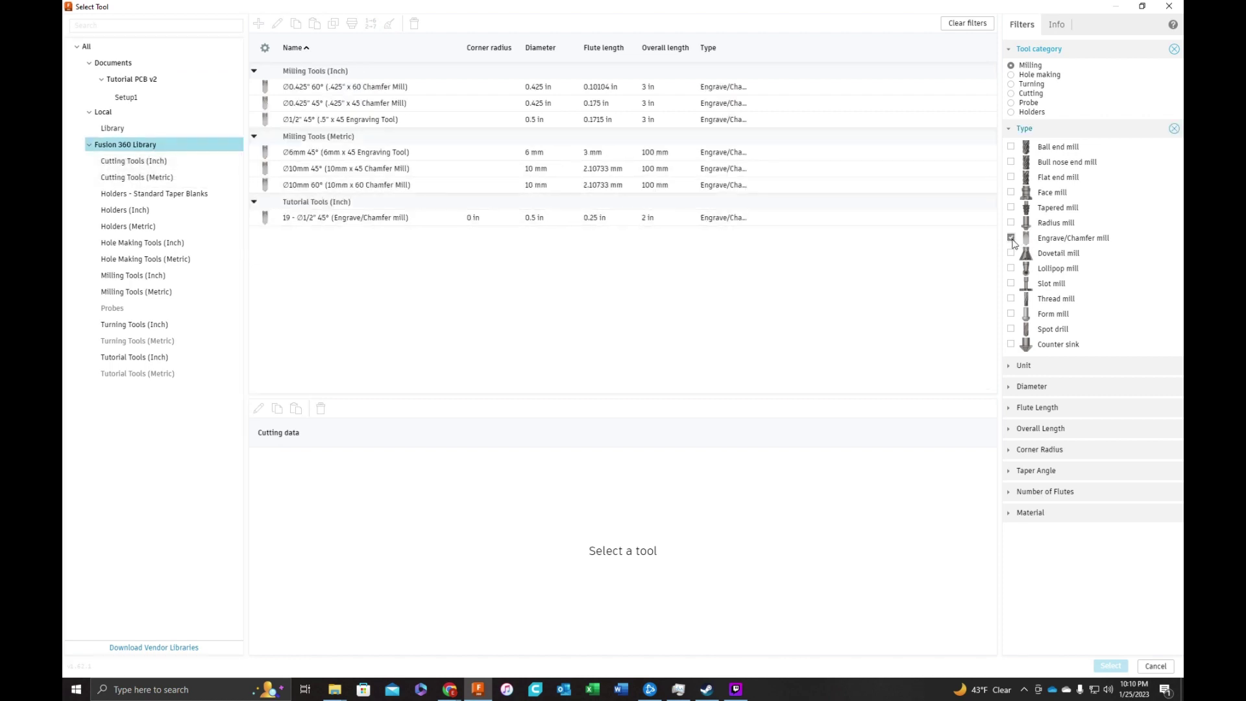
Step: Compare the chamfer mills and assign the Ø6mm 45° Engraving Tool to Engrave1
{"action": "left_click", "coordinate": [334, 155]}
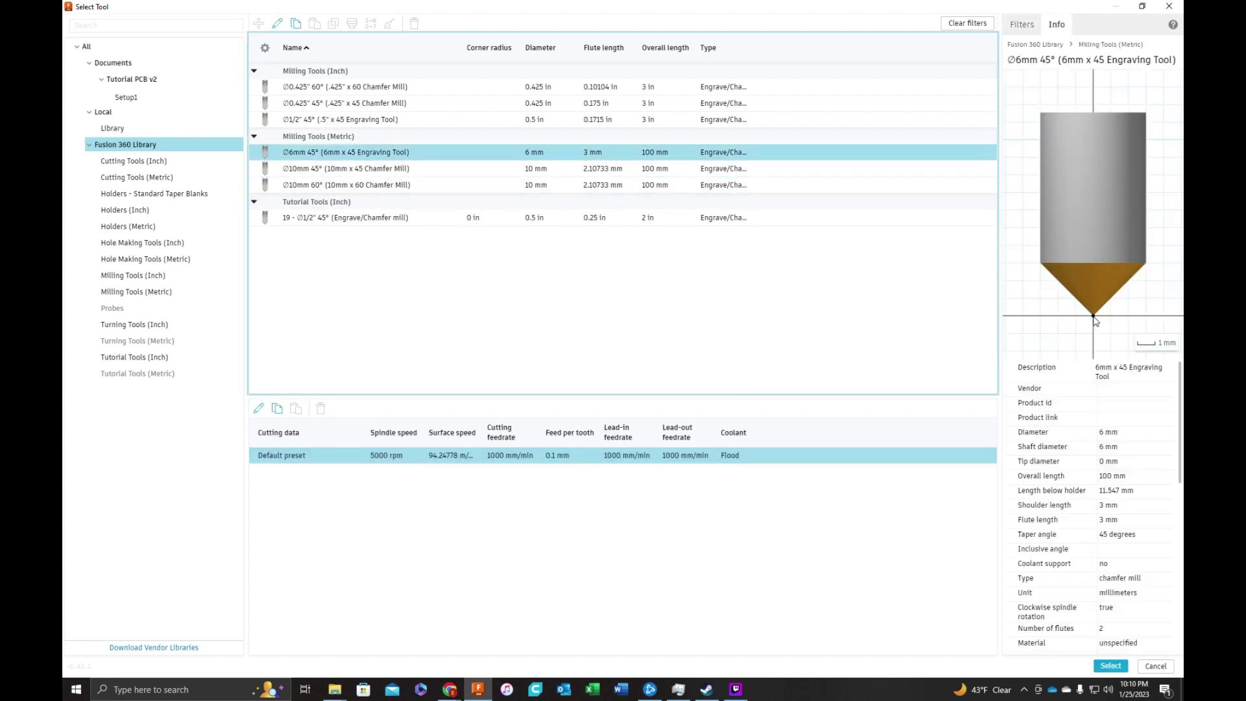
{"action": "left_click", "coordinate": [360, 170]}
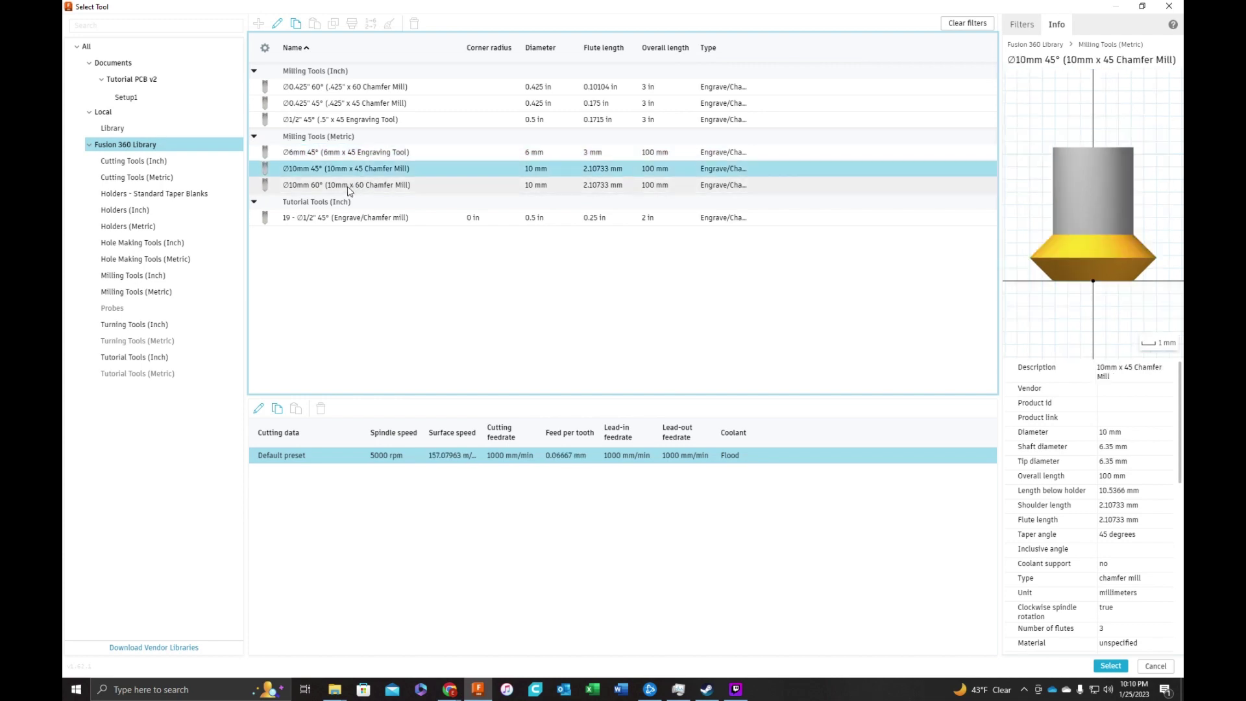
{"action": "left_click", "coordinate": [349, 186]}
{"action": "left_click", "coordinate": [347, 170]}
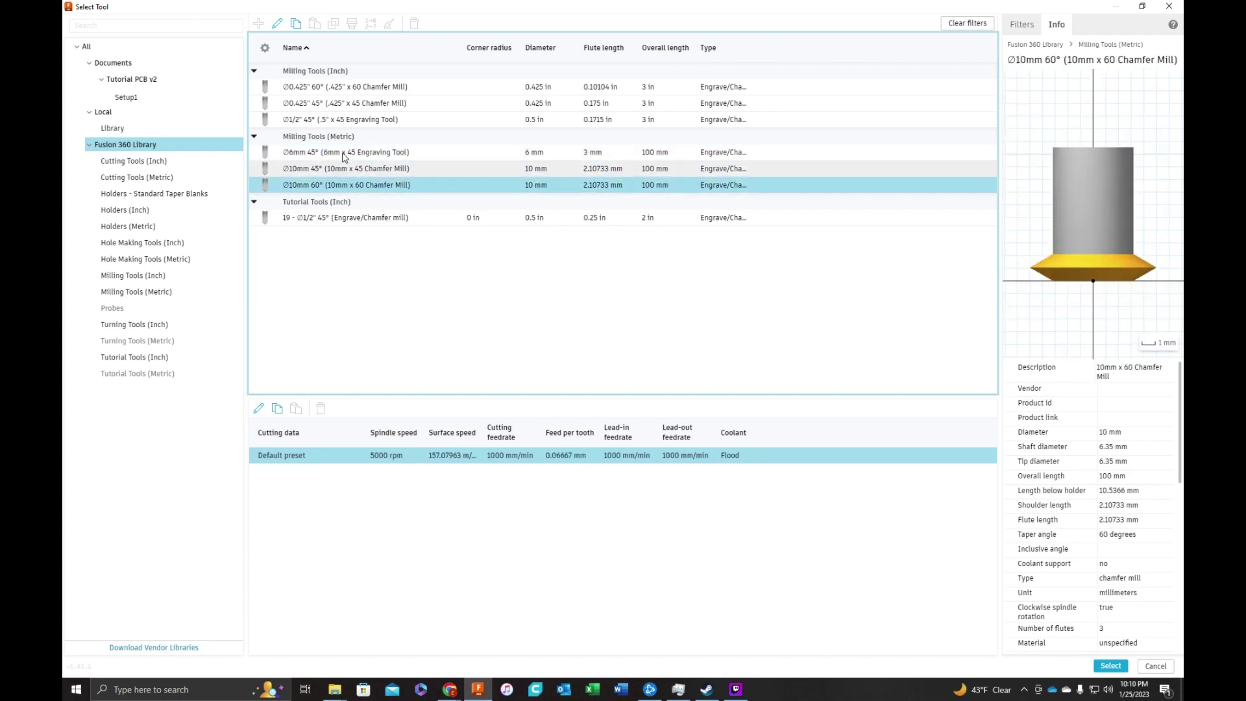
{"action": "left_click", "coordinate": [344, 154]}
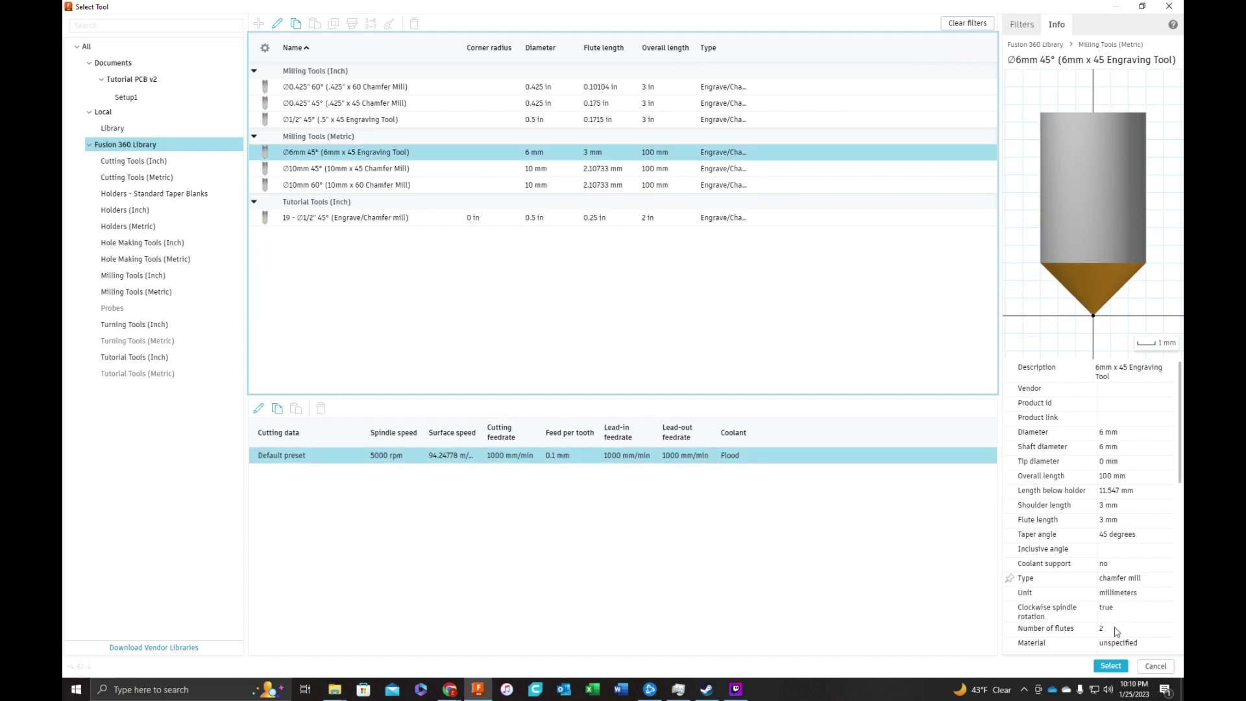
{"action": "left_click", "coordinate": [1110, 667]}
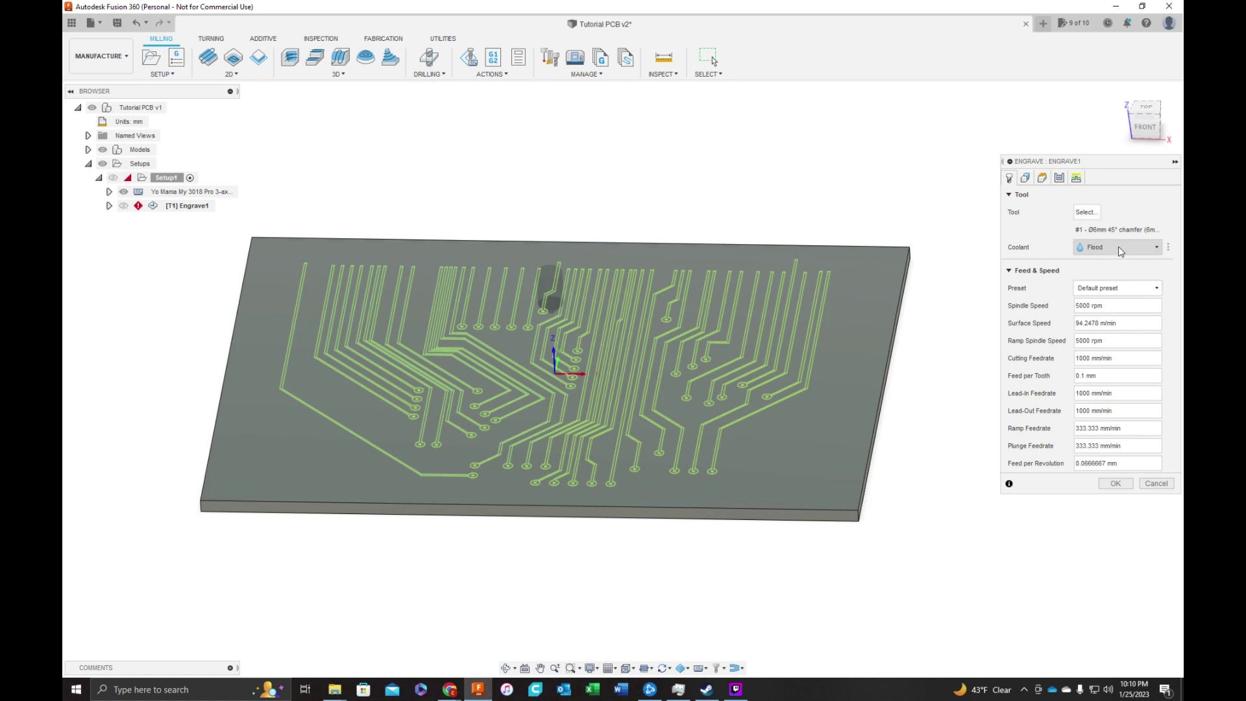
Step: Disable coolant and set spindle speed 10000 rpm and cutting feedrate 500 mm/min
{"action": "left_click", "coordinate": [1119, 249]}
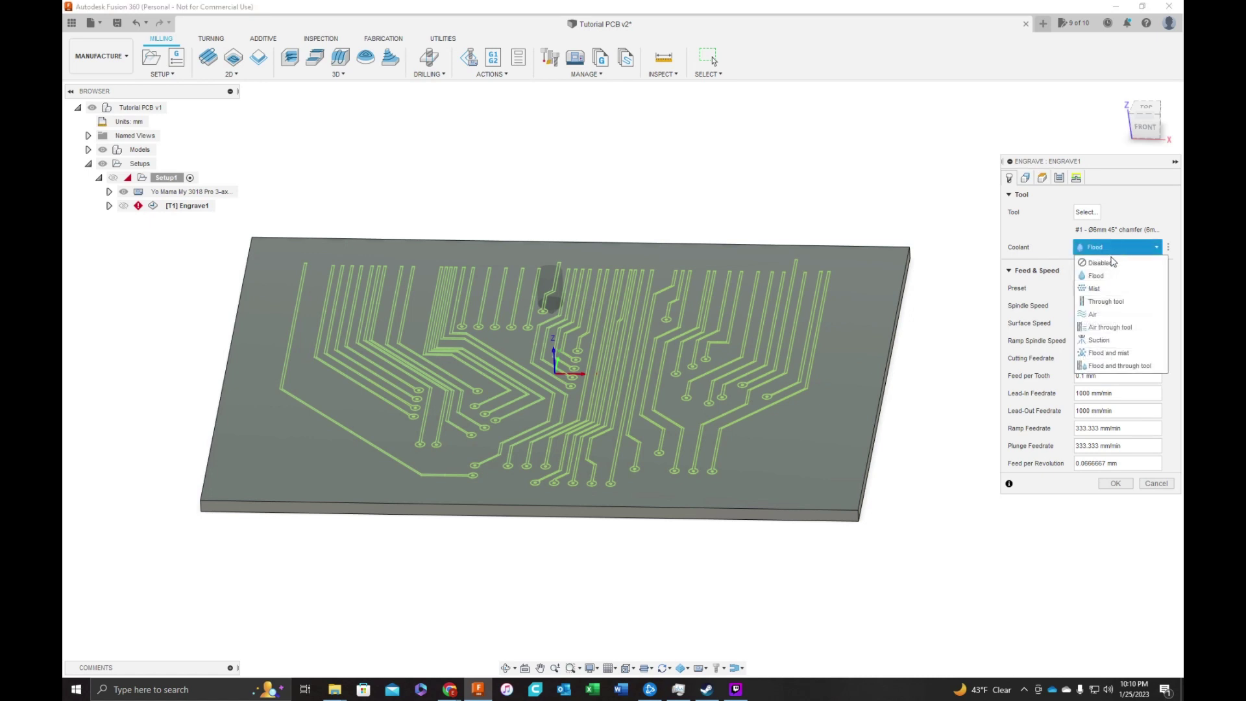
{"action": "left_click", "coordinate": [1099, 263]}
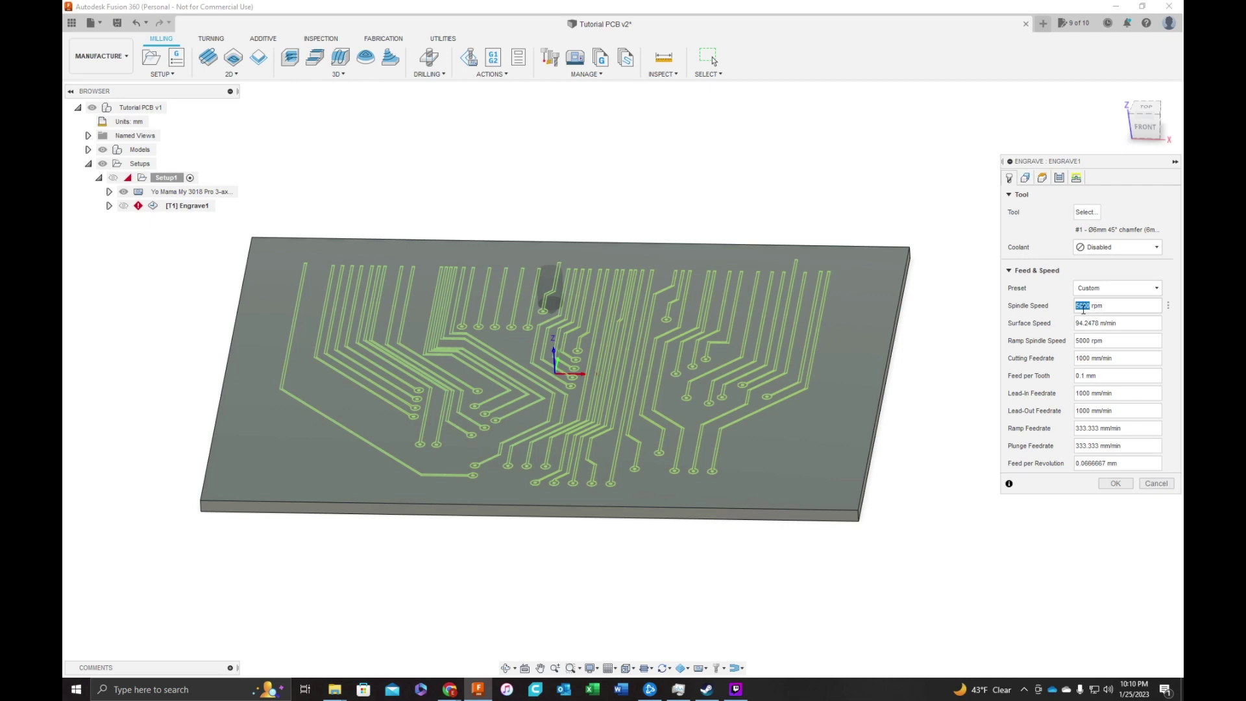
{"action": "type", "text": "10000"}
{"action": "double_click", "coordinate": [1090, 361]}
{"action": "type", "text": "5"}
Step: In Top view, pick the upper row of trace contours across the board as engrave geometry
{"action": "left_click", "coordinate": [1024, 180]}
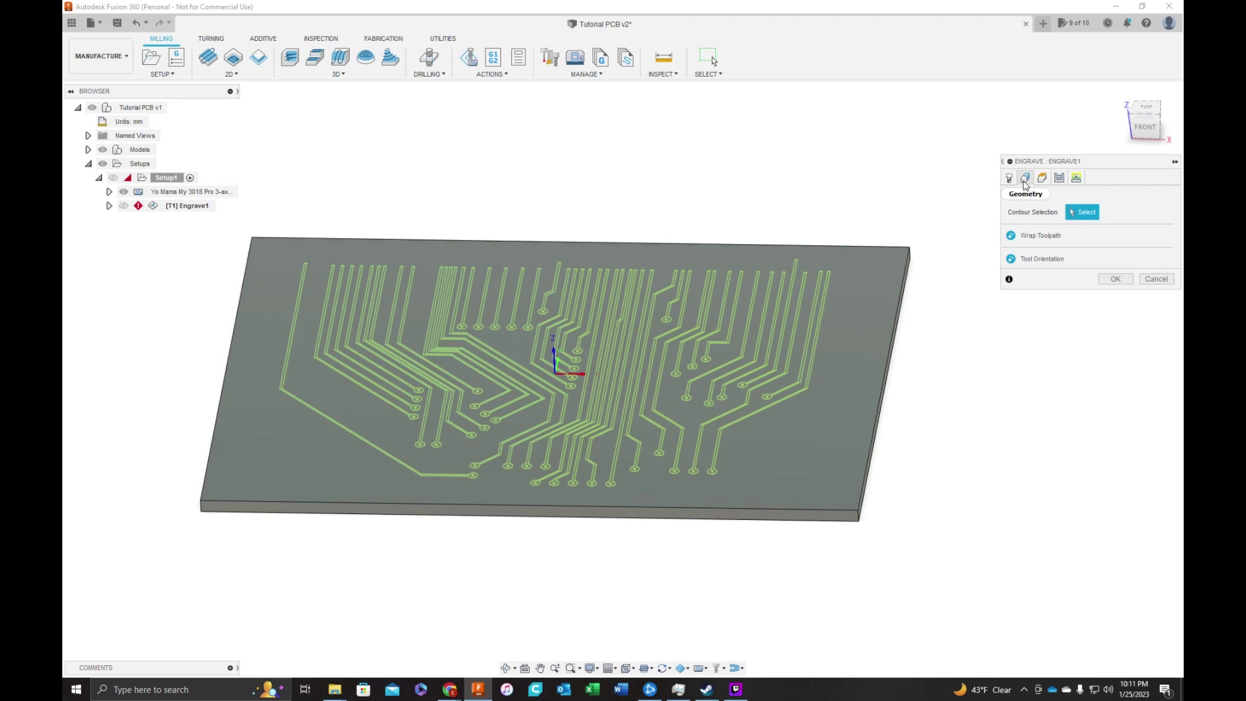
{"action": "left_click", "coordinate": [1145, 108]}
{"action": "scroll", "coordinate": [858, 181], "scroll_direction": "up", "scroll_amount": 5}
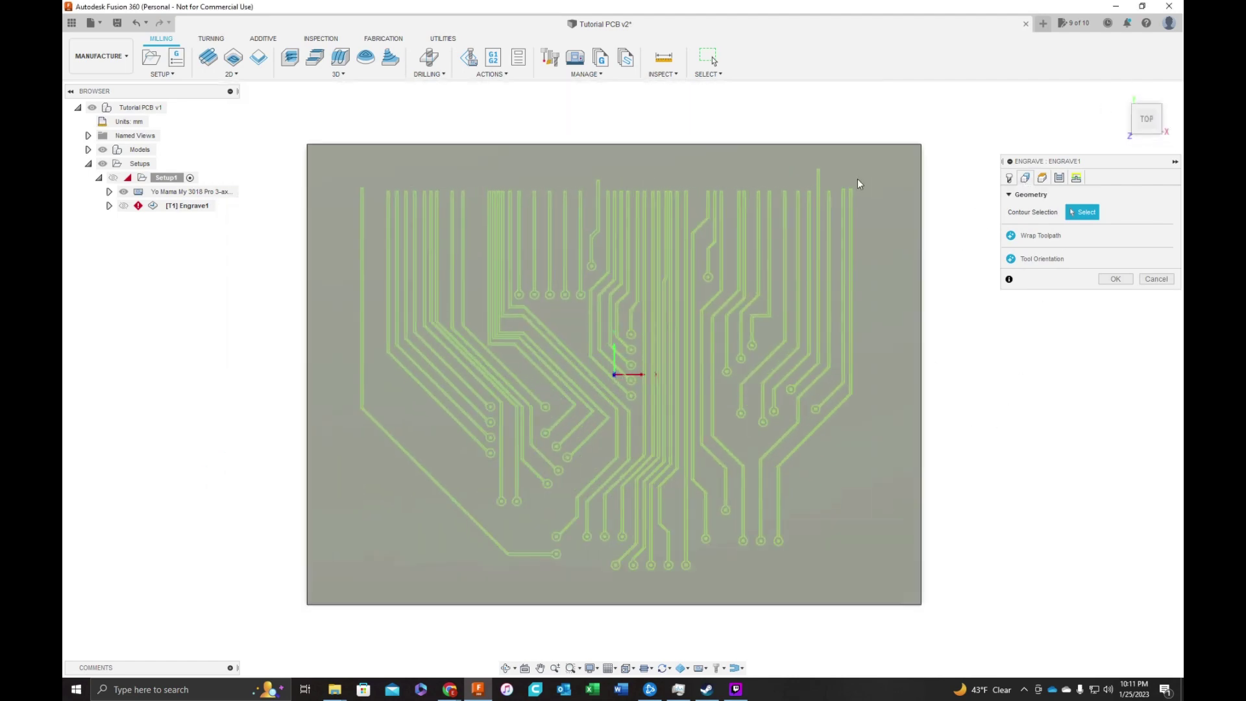
{"action": "scroll", "coordinate": [858, 179], "scroll_direction": "up", "scroll_amount": 2}
{"action": "left_click", "coordinate": [835, 236]}
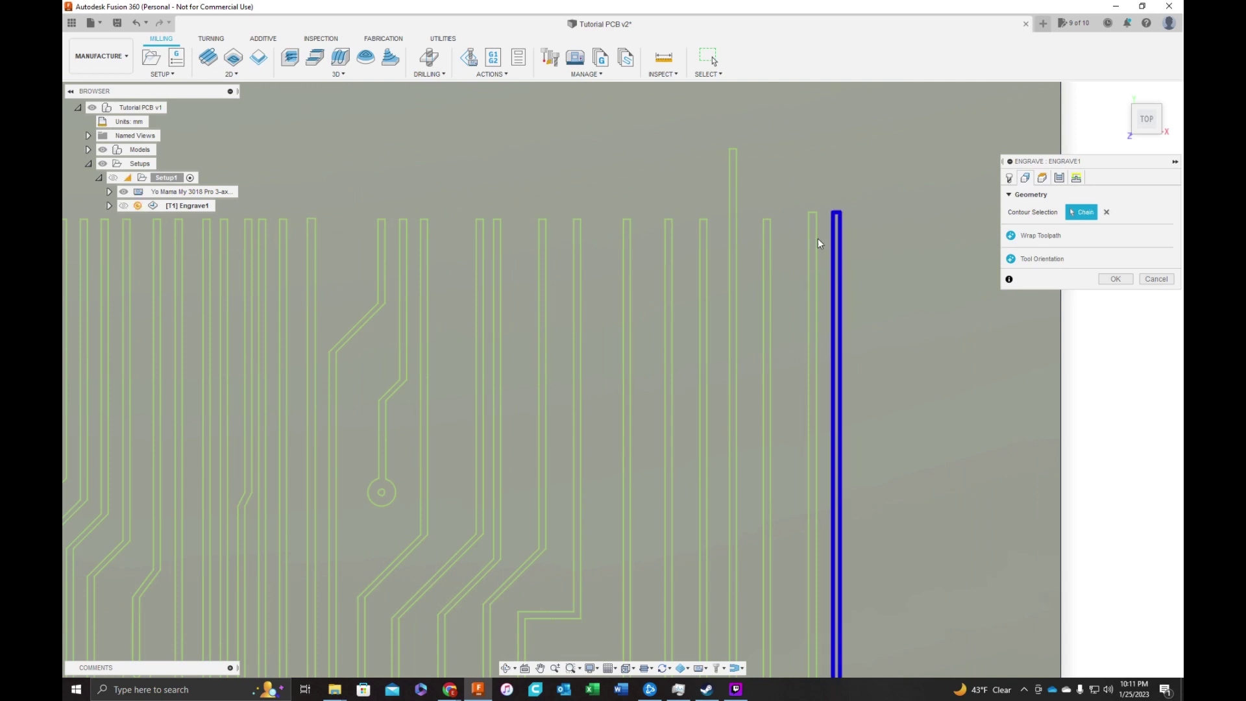
{"action": "left_click", "coordinate": [813, 242]}
{"action": "left_click", "coordinate": [768, 260]}
{"action": "left_click", "coordinate": [732, 250]}
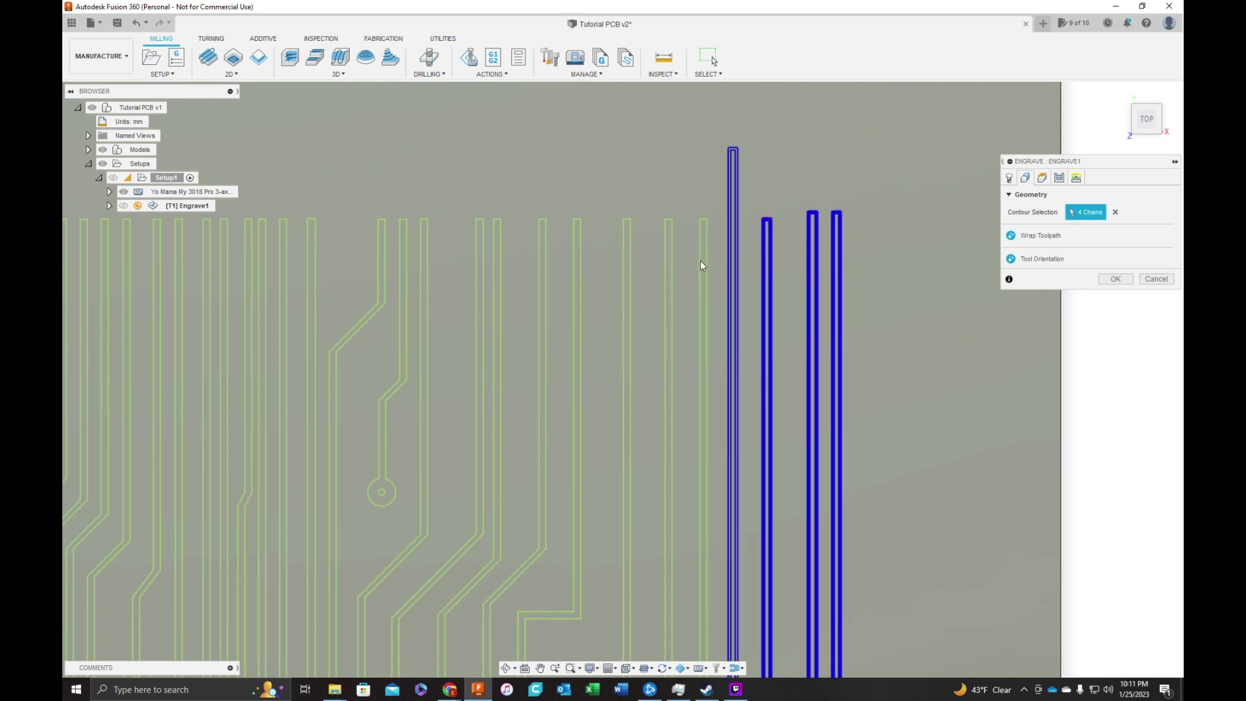
{"action": "left_click", "coordinate": [703, 263]}
{"action": "left_click", "coordinate": [668, 266]}
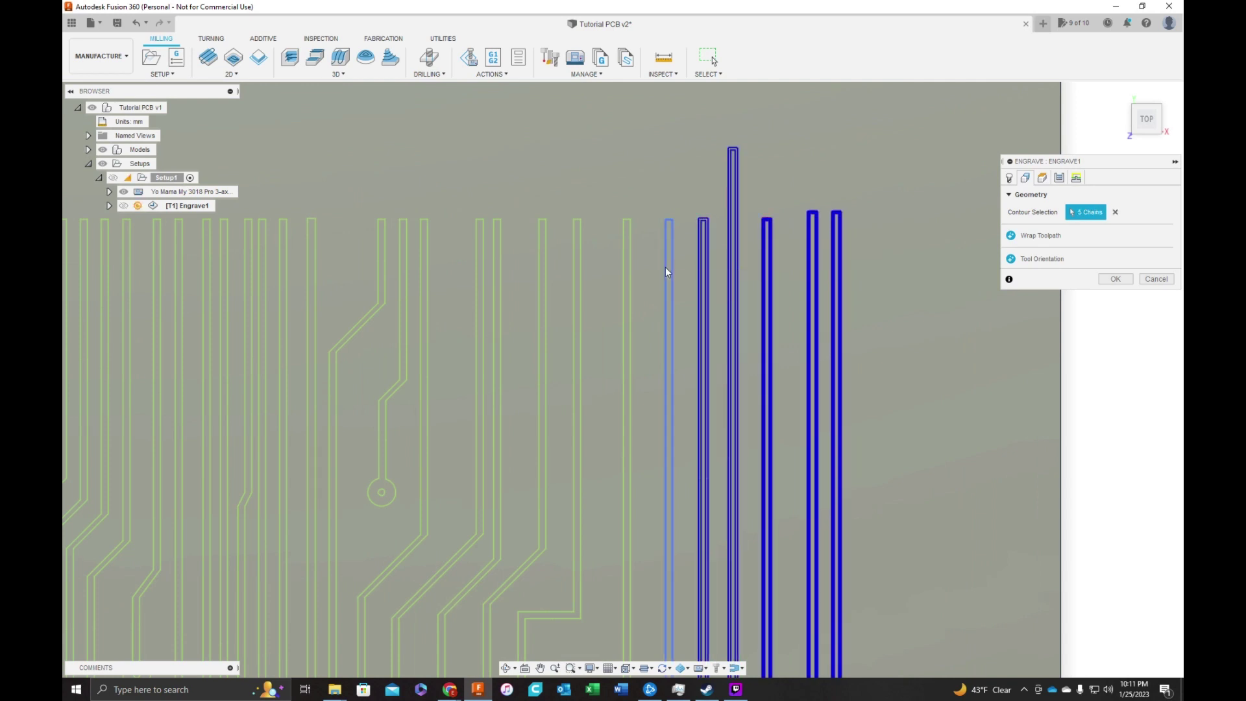
{"action": "left_click", "coordinate": [629, 277]}
{"action": "left_click", "coordinate": [577, 286]}
{"action": "left_click", "coordinate": [543, 287]}
{"action": "left_click", "coordinate": [497, 290]}
{"action": "left_click", "coordinate": [479, 290]}
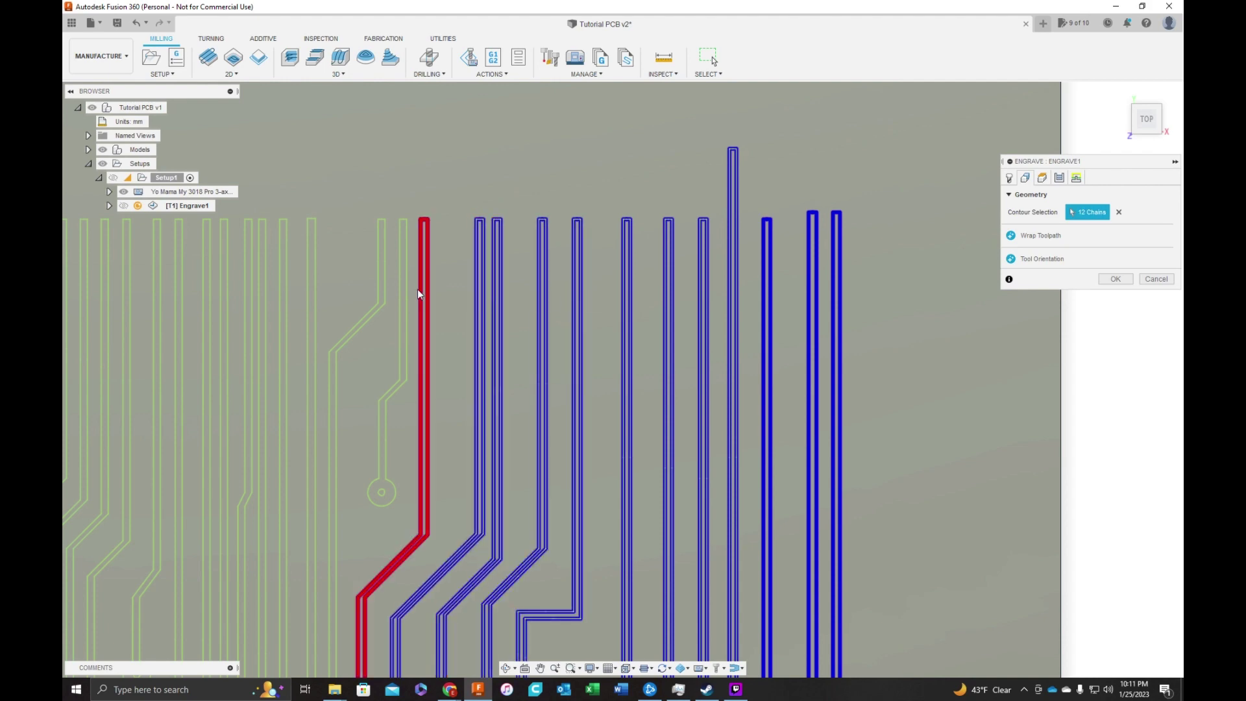
{"action": "left_click", "coordinate": [423, 290]}
{"action": "scroll", "coordinate": [454, 286], "scroll_direction": "down", "scroll_amount": 2}
{"action": "left_click", "coordinate": [563, 270]}
{"action": "mouse_move", "coordinate": [563, 270]}
{"action": "left_mouse_down"}
{"action": "mouse_move", "coordinate": [643, 273]}
{"action": "mouse_move", "coordinate": [512, 265]}
{"action": "mouse_move", "coordinate": [317, 302]}
{"action": "mouse_move", "coordinate": [294, 290]}
{"action": "left_mouse_up"}
Step: Add more traces and the pad circles, including a sweep of ten pads
{"action": "scroll", "coordinate": [294, 290], "scroll_direction": "down", "scroll_amount": 3}
{"action": "scroll", "coordinate": [157, 270], "scroll_direction": "up", "scroll_amount": 3}
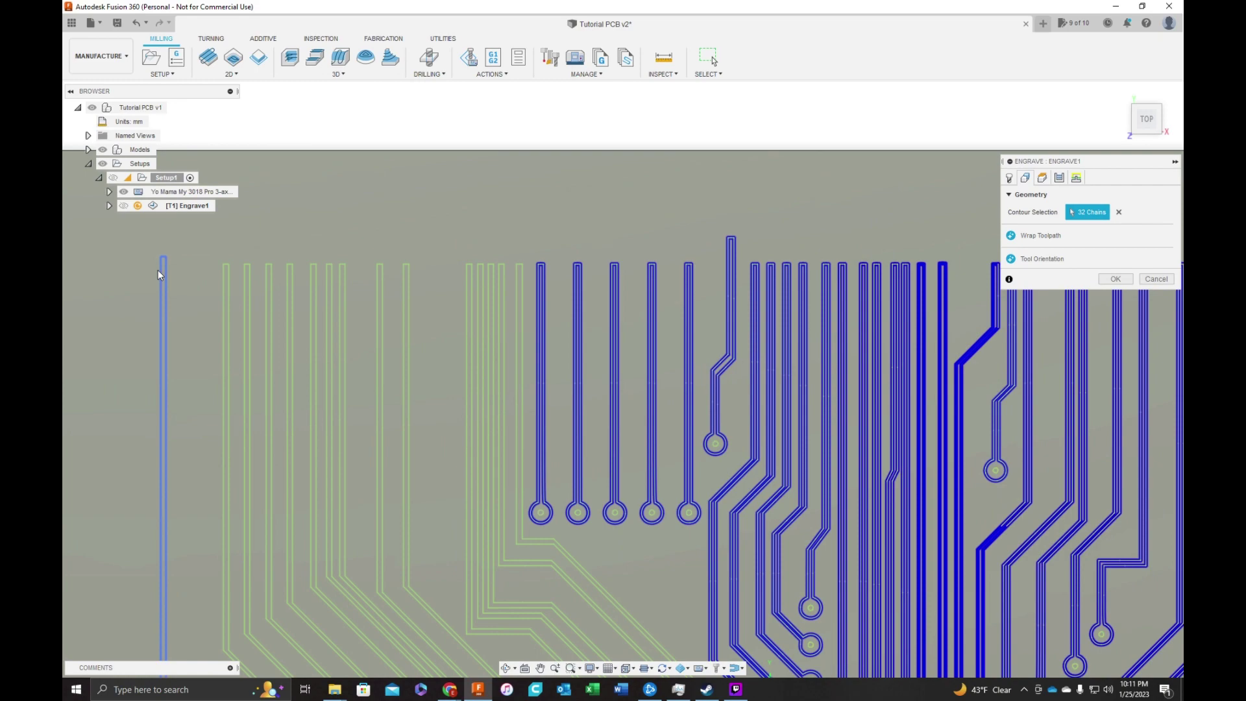
{"action": "mouse_move", "coordinate": [157, 270]}
{"action": "left_mouse_down"}
{"action": "mouse_move", "coordinate": [489, 291]}
{"action": "mouse_move", "coordinate": [531, 249]}
{"action": "mouse_move", "coordinate": [632, 333]}
{"action": "mouse_move", "coordinate": [497, 393]}
{"action": "mouse_move", "coordinate": [548, 369]}
{"action": "mouse_move", "coordinate": [705, 375]}
{"action": "left_mouse_up"}
{"action": "scroll", "coordinate": [531, 249], "scroll_direction": "down", "scroll_amount": 2}
{"action": "scroll", "coordinate": [497, 393], "scroll_direction": "up", "scroll_amount": 5}
{"action": "scroll", "coordinate": [497, 393], "scroll_direction": "up", "scroll_amount": 4}
{"action": "scroll", "coordinate": [430, 326], "scroll_direction": "down", "scroll_amount": 2}
{"action": "left_click", "coordinate": [706, 370]}
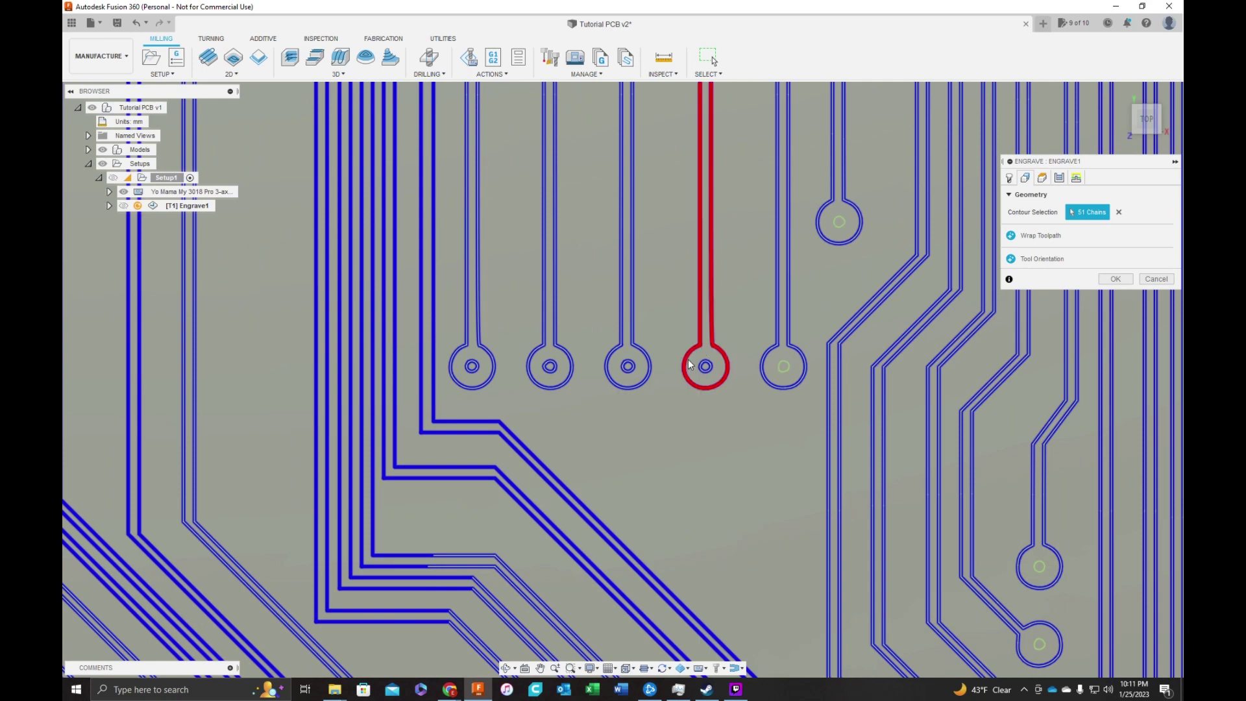
{"action": "left_click", "coordinate": [787, 359]}
{"action": "scroll", "coordinate": [659, 270], "scroll_direction": "down", "scroll_amount": 3}
{"action": "scroll", "coordinate": [529, 272], "scroll_direction": "up", "scroll_amount": 3}
{"action": "mouse_move", "coordinate": [530, 276]}
{"action": "left_mouse_down"}
{"action": "mouse_move", "coordinate": [547, 475]}
{"action": "mouse_move", "coordinate": [613, 525]}
{"action": "mouse_move", "coordinate": [713, 437]}
{"action": "mouse_move", "coordinate": [676, 323]}
{"action": "left_mouse_up"}
{"action": "scroll", "coordinate": [675, 322], "scroll_direction": "down", "scroll_amount": 3}
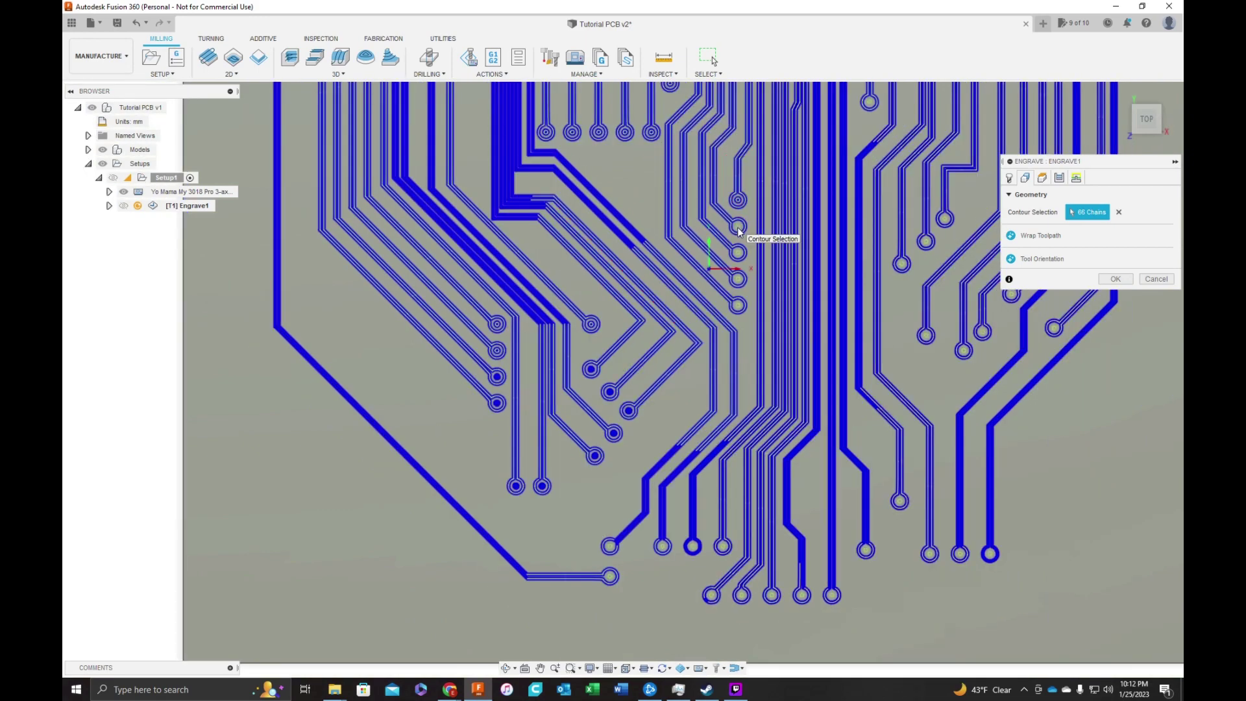
Step: Add the bottom-row pads and remaining traces until the selection reaches 93 chains
{"action": "left_click", "coordinate": [741, 307]}
{"action": "scroll", "coordinate": [692, 537], "scroll_direction": "up", "scroll_amount": 3}
{"action": "mouse_move", "coordinate": [552, 555]}
{"action": "left_mouse_down"}
{"action": "mouse_move", "coordinate": [551, 504]}
{"action": "mouse_move", "coordinate": [745, 503]}
{"action": "mouse_move", "coordinate": [777, 587]}
{"action": "mouse_move", "coordinate": [917, 589]}
{"action": "left_mouse_up"}
{"action": "scroll", "coordinate": [753, 545], "scroll_direction": "down", "scroll_amount": 3}
{"action": "scroll", "coordinate": [462, 411], "scroll_direction": "up", "scroll_amount": 3}
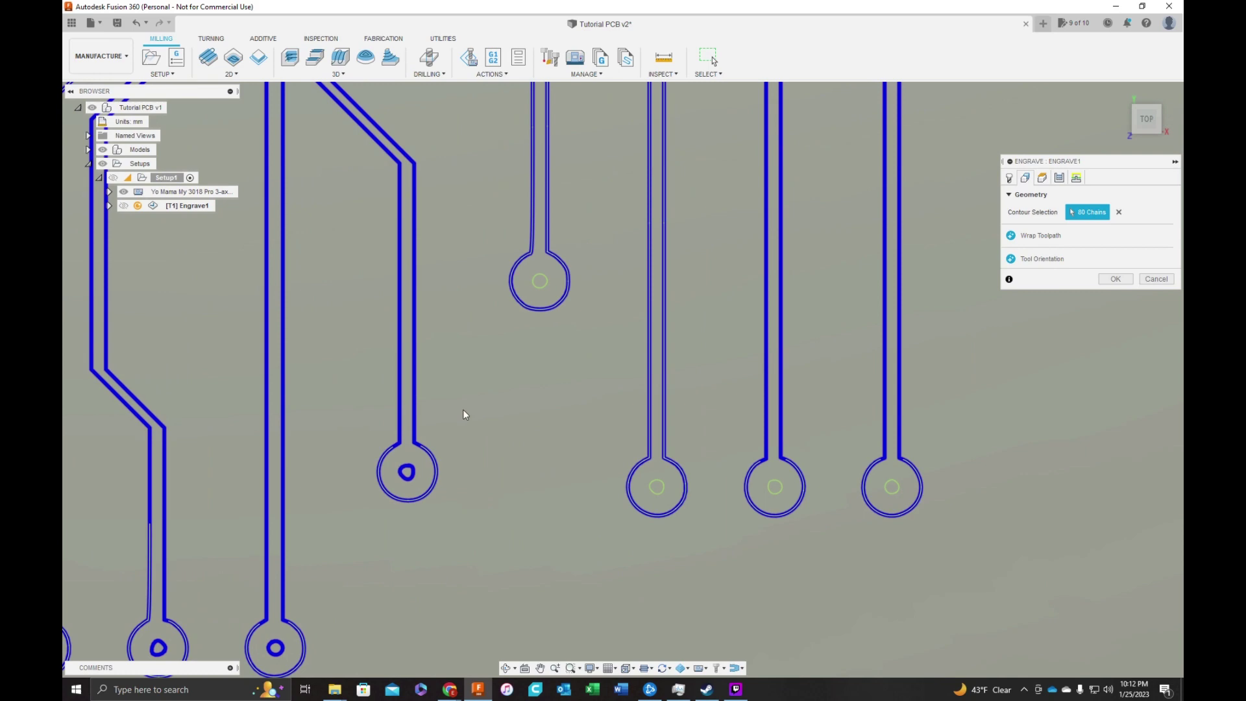
{"action": "left_click_drag", "start_coordinate": [461, 412], "coordinate": [729, 491]}
{"action": "scroll", "coordinate": [679, 576], "scroll_direction": "down", "scroll_amount": 2}
{"action": "scroll", "coordinate": [679, 576], "scroll_direction": "up", "scroll_amount": 1}
{"action": "mouse_move", "coordinate": [600, 244]}
{"action": "left_mouse_down"}
{"action": "mouse_move", "coordinate": [505, 342]}
{"action": "mouse_move", "coordinate": [558, 498]}
{"action": "mouse_move", "coordinate": [643, 537]}
{"action": "mouse_move", "coordinate": [689, 487]}
{"action": "mouse_move", "coordinate": [828, 491]}
{"action": "left_mouse_up"}
{"action": "scroll", "coordinate": [828, 491], "scroll_direction": "down", "scroll_amount": 2}
{"action": "scroll", "coordinate": [460, 558], "scroll_direction": "up", "scroll_amount": 2}
{"action": "left_click", "coordinate": [460, 555]}
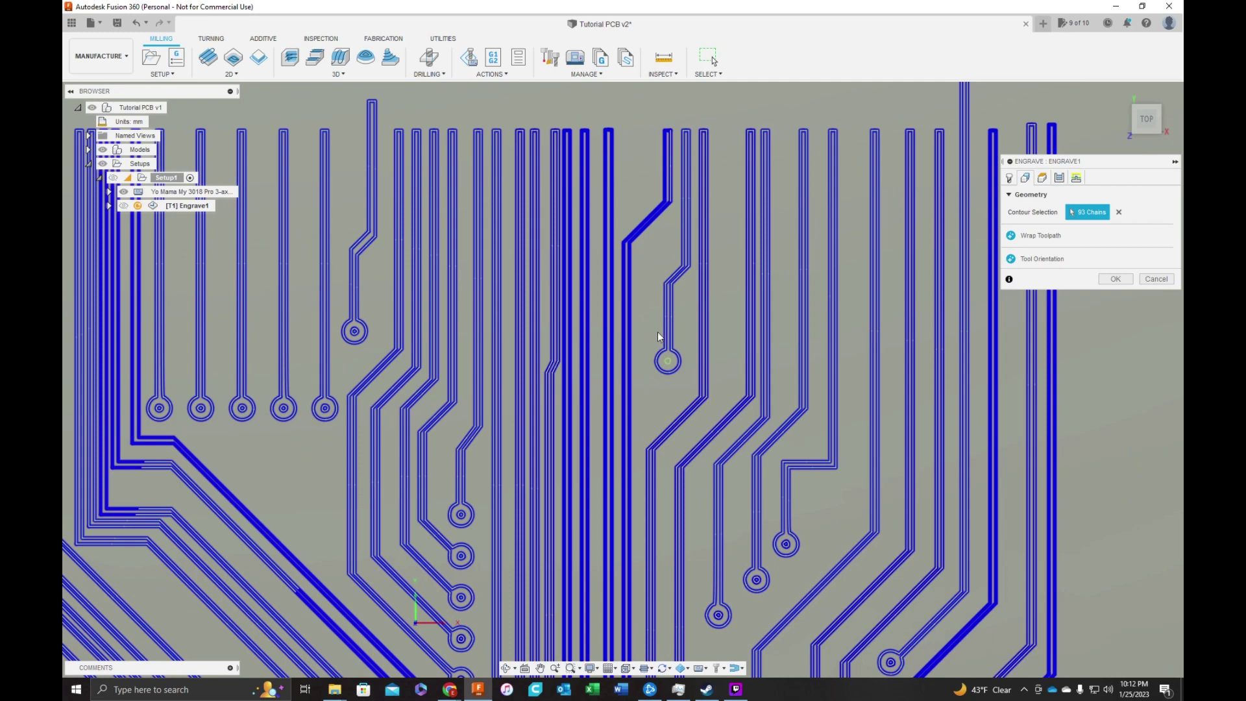
Step: Bring up the engrave's Heights settings and view the board edge-on from the front
{"action": "left_click", "coordinate": [1043, 178]}
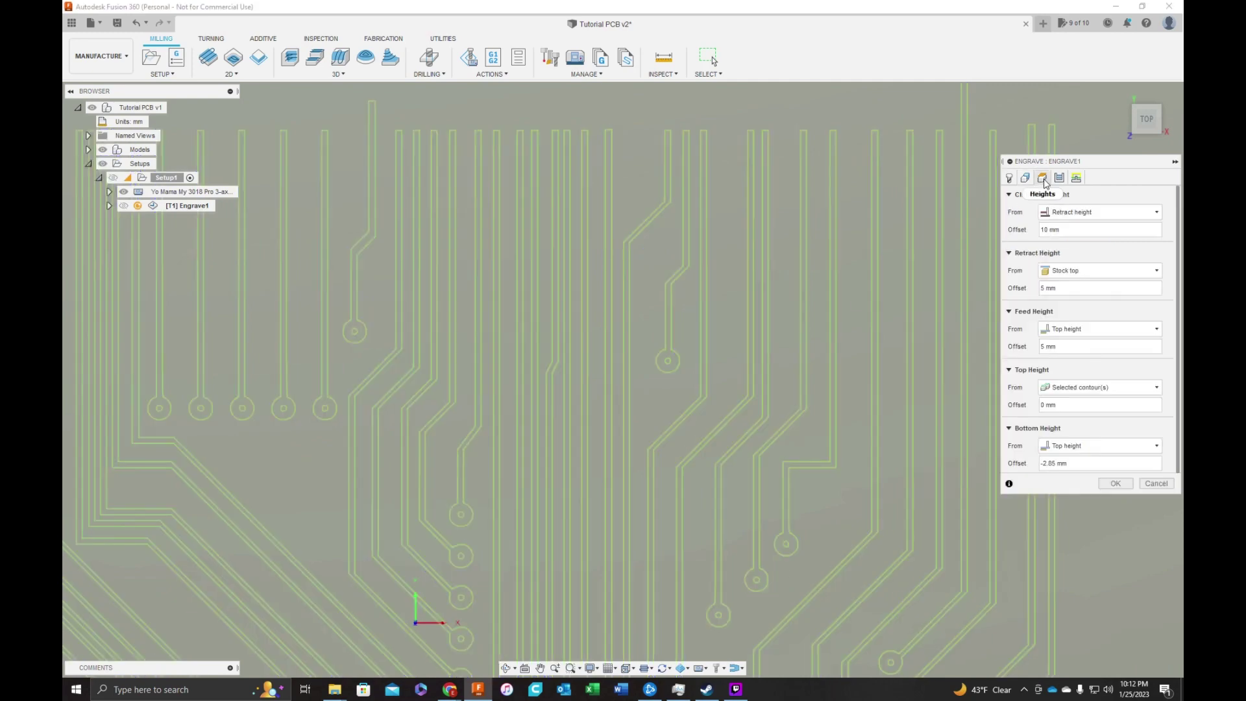
{"action": "scroll", "coordinate": [815, 310], "scroll_direction": "down", "scroll_amount": 3}
{"action": "scroll", "coordinate": [815, 314], "scroll_direction": "down", "scroll_amount": 2}
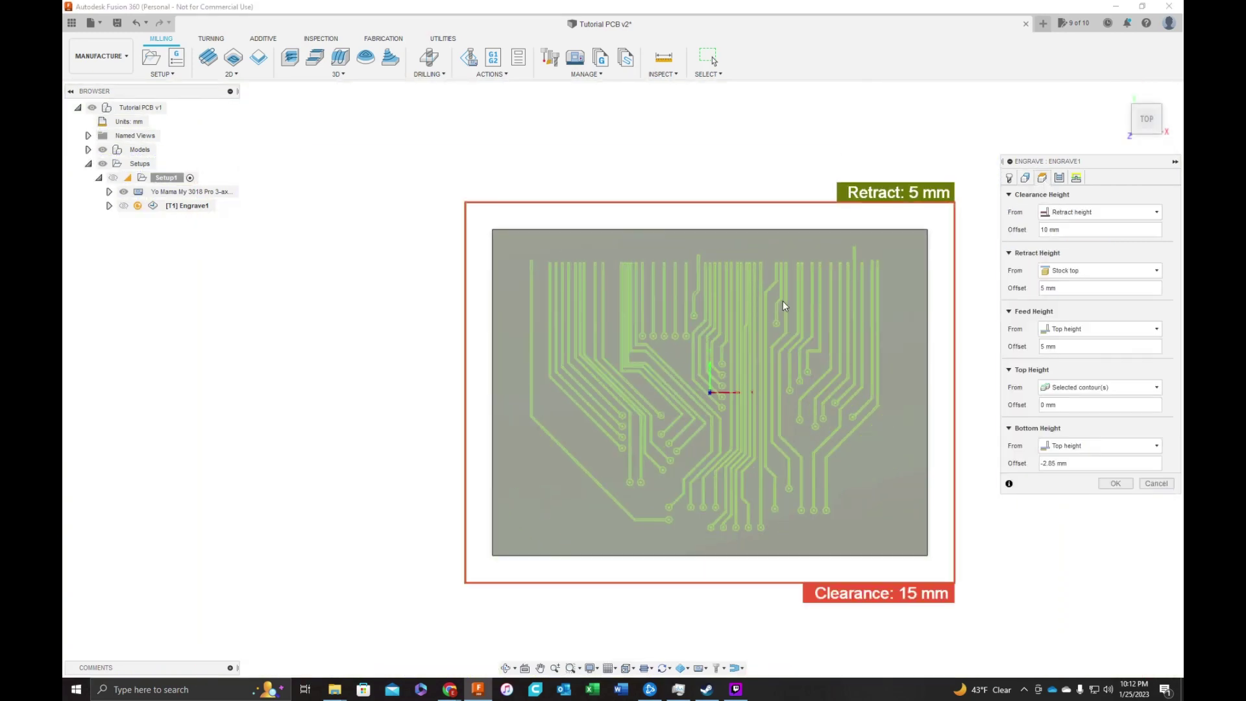
{"action": "middle_click_drag", "start_coordinate": [783, 301], "coordinate": [771, 250], "text": "shift"}
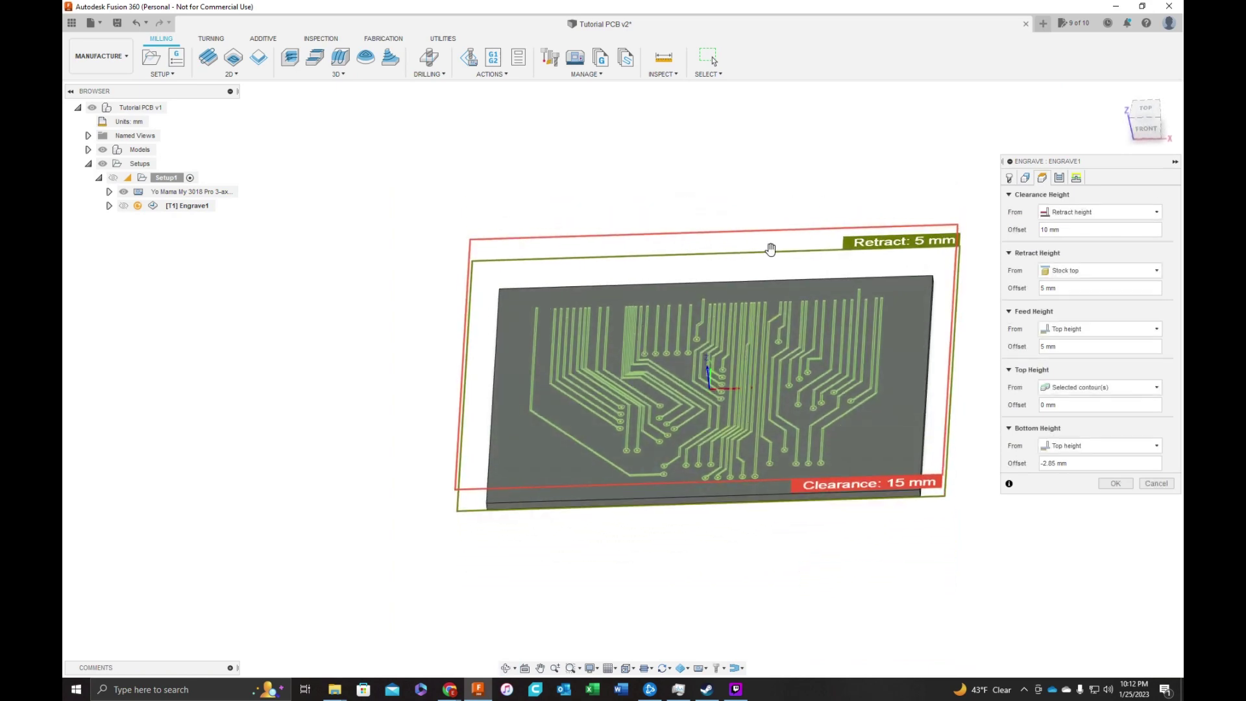
{"action": "scroll", "coordinate": [832, 559], "scroll_direction": "up", "scroll_amount": 3}
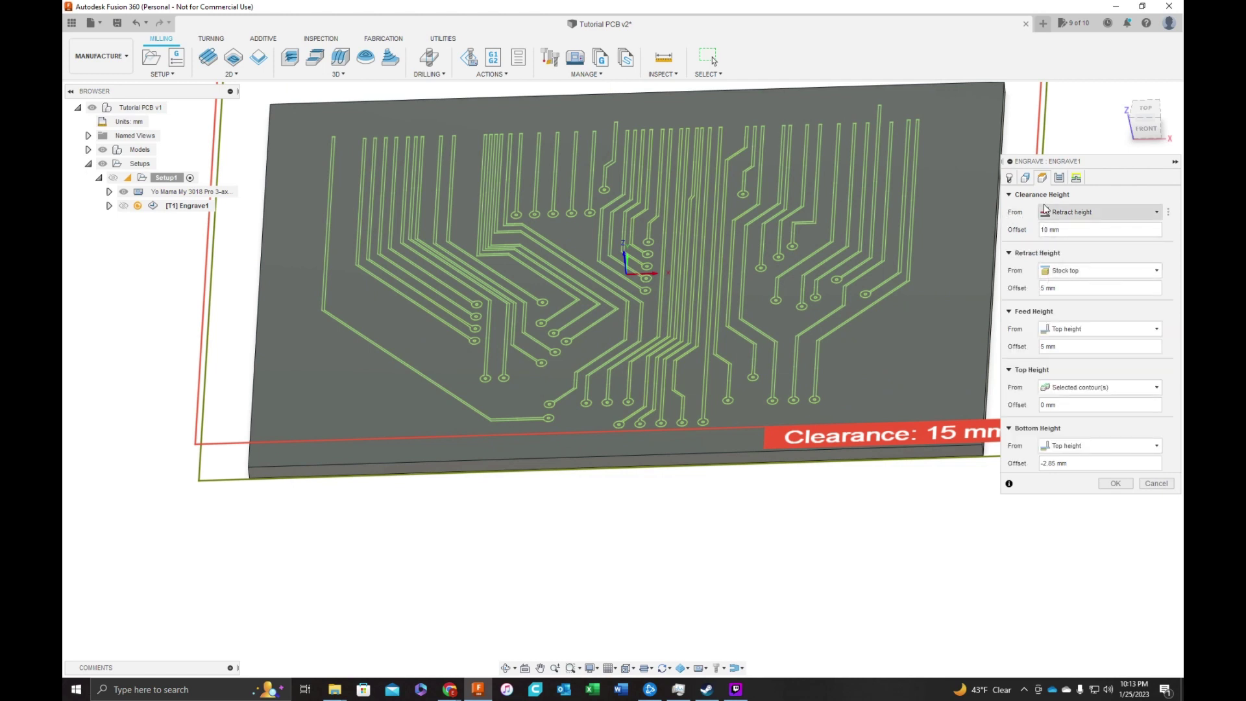
{"action": "scroll", "coordinate": [852, 233], "scroll_direction": "down", "scroll_amount": 3}
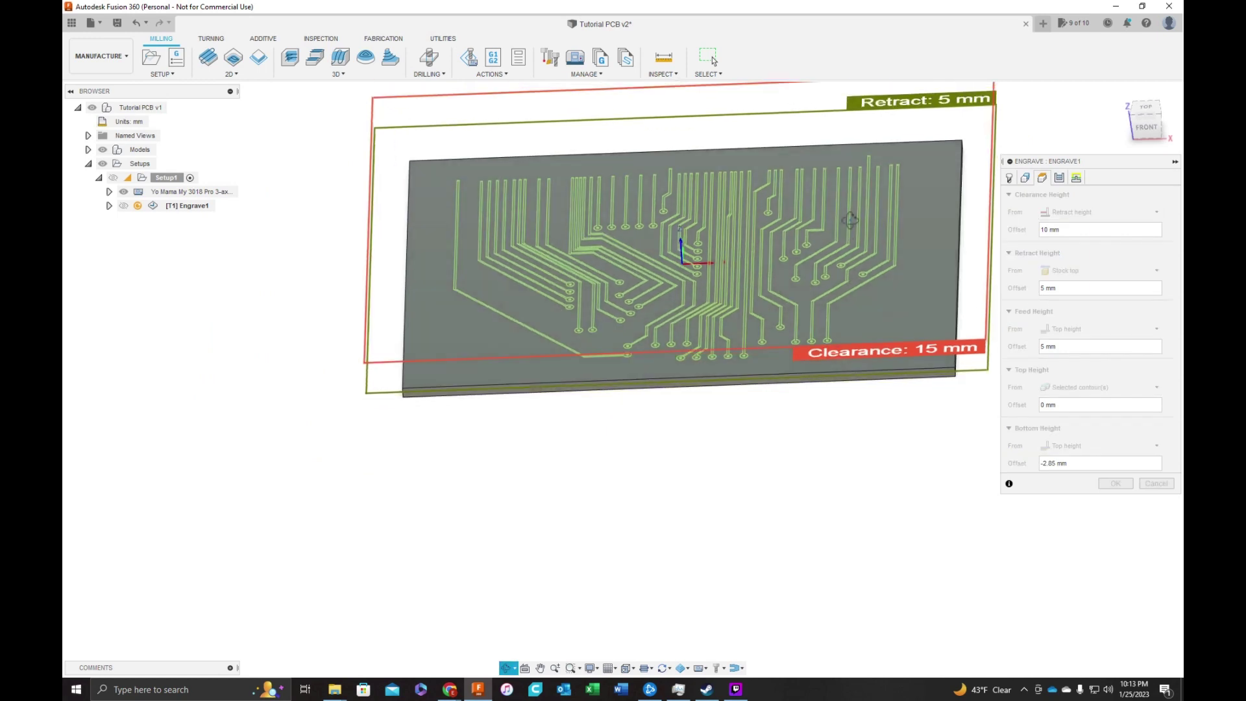
{"action": "scroll", "coordinate": [793, 447], "scroll_direction": "down", "scroll_amount": 1}
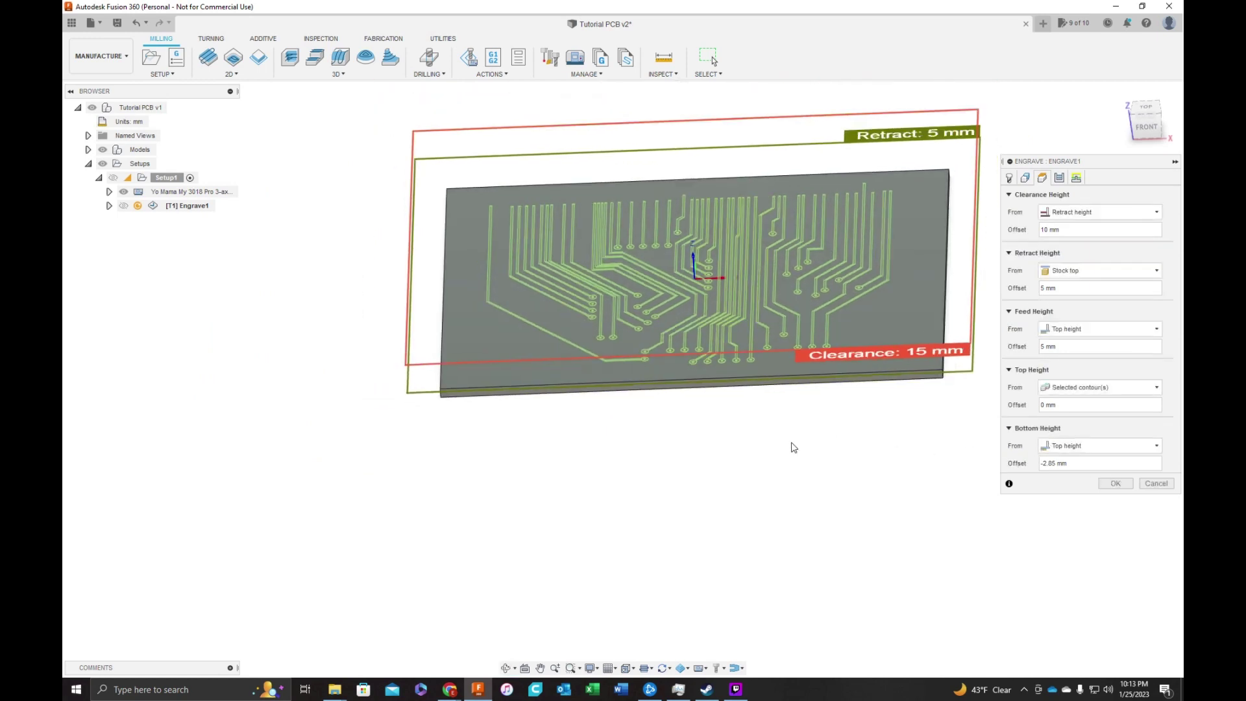
{"action": "left_click", "coordinate": [1143, 126]}
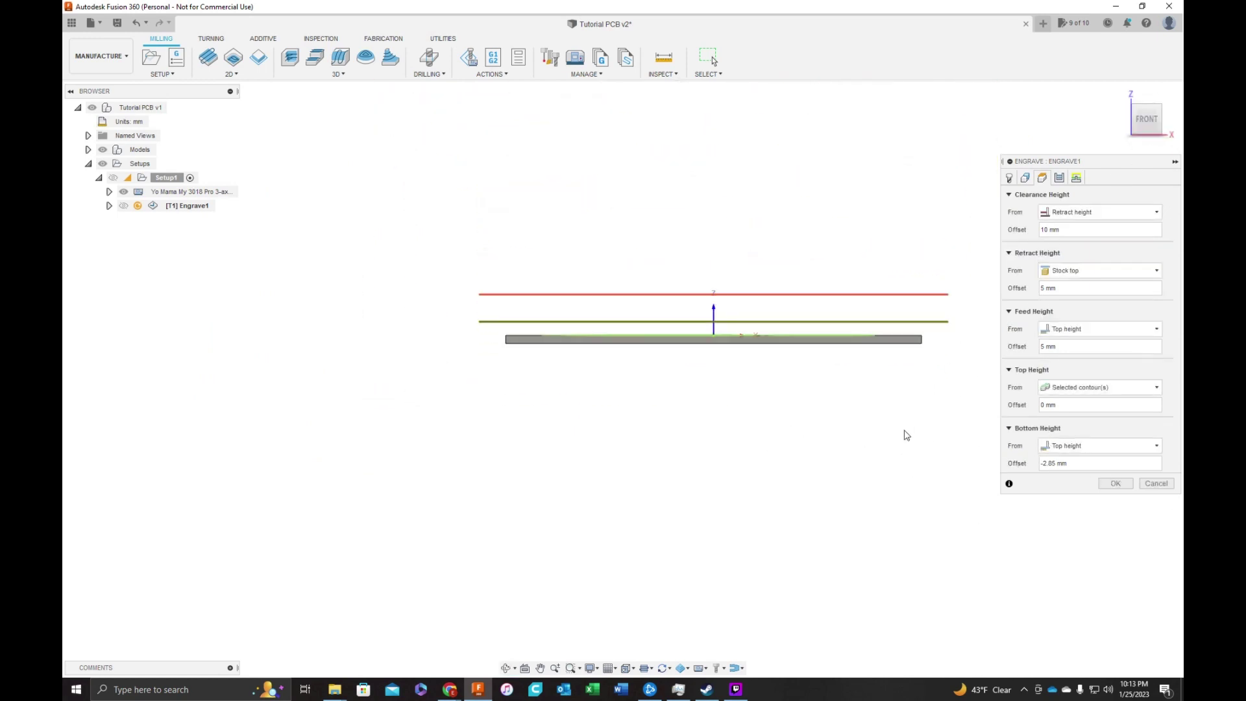
{"action": "scroll", "coordinate": [965, 348], "scroll_direction": "up", "scroll_amount": 5}
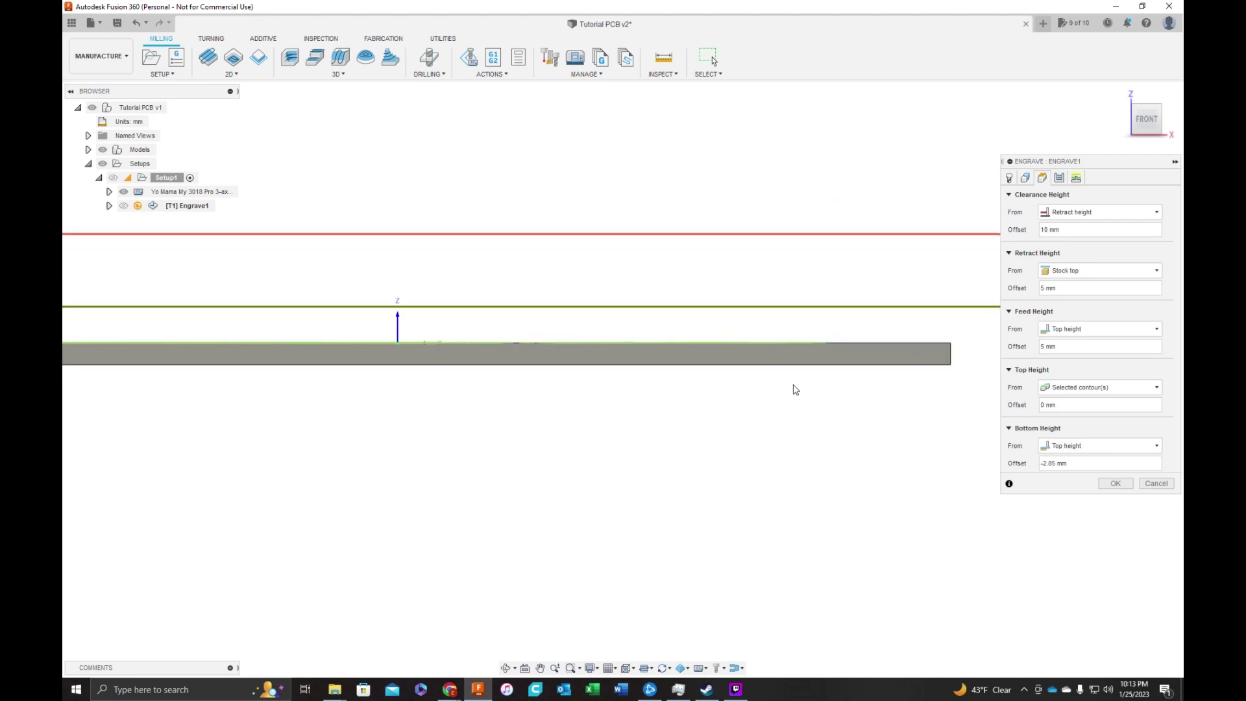
{"action": "scroll", "coordinate": [793, 382], "scroll_direction": "up", "scroll_amount": 1}
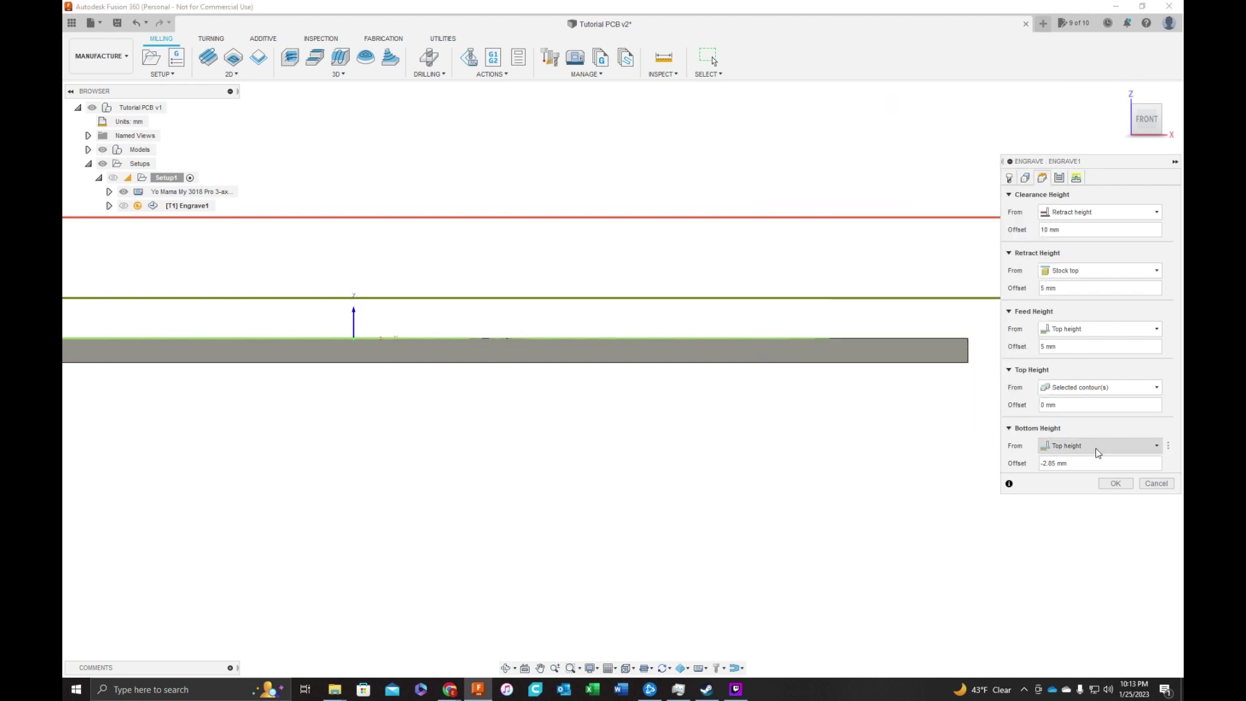
Step: Measure Bottom Height from Model bottom with an offset of 1 instead of -2.85 mm
{"action": "left_click", "coordinate": [1096, 448]}
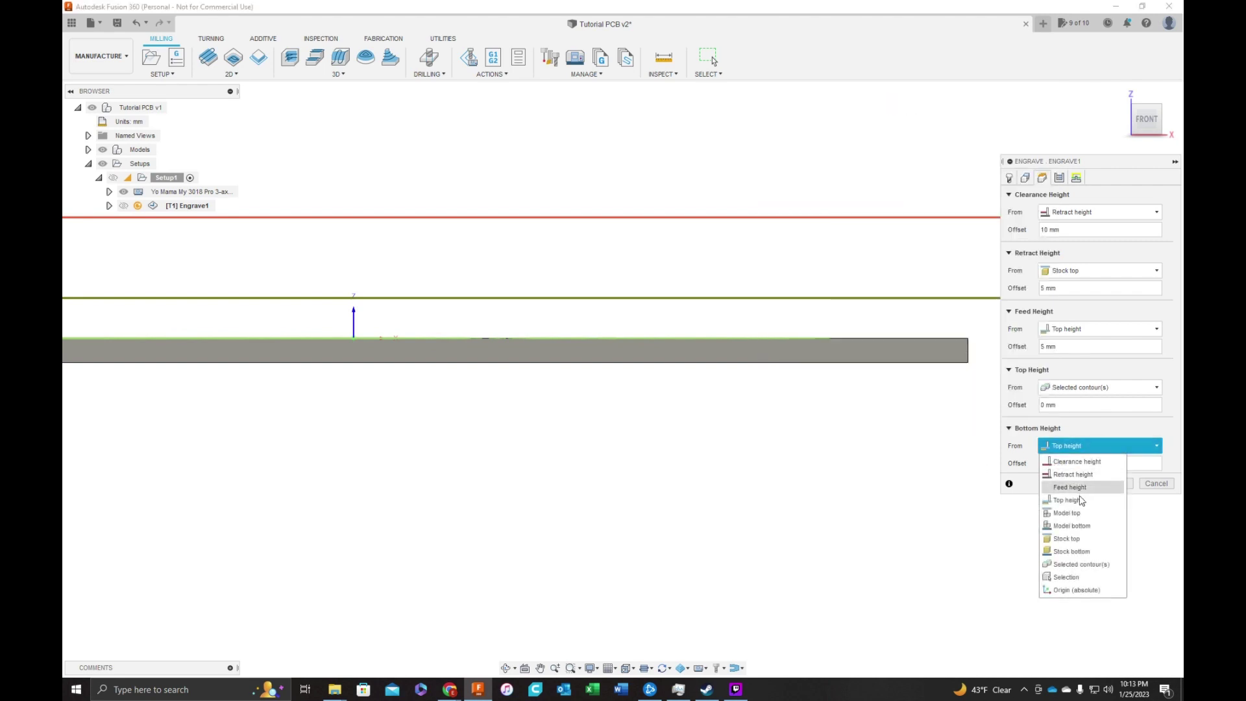
{"action": "left_click", "coordinate": [1094, 525]}
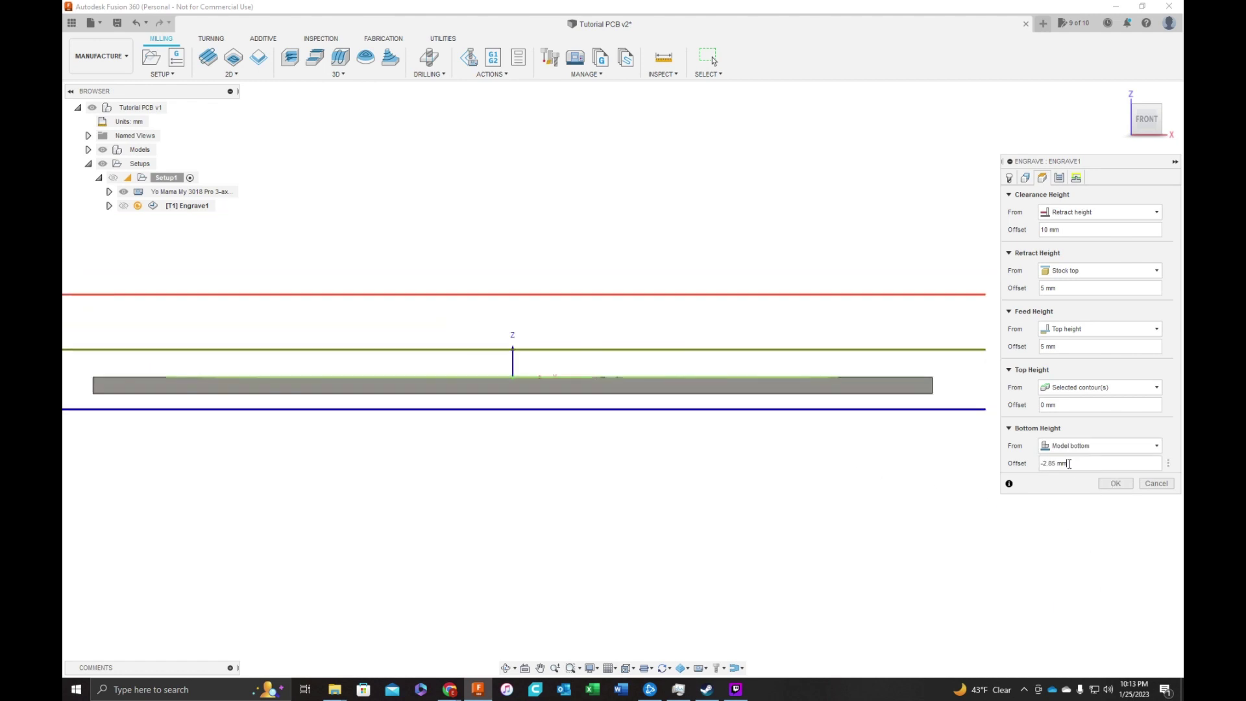
{"action": "left_click_drag", "start_coordinate": [1082, 465], "coordinate": [996, 460]}
{"action": "type", "text": "1"}
{"action": "scroll", "coordinate": [641, 372], "scroll_direction": "up", "scroll_amount": 5}
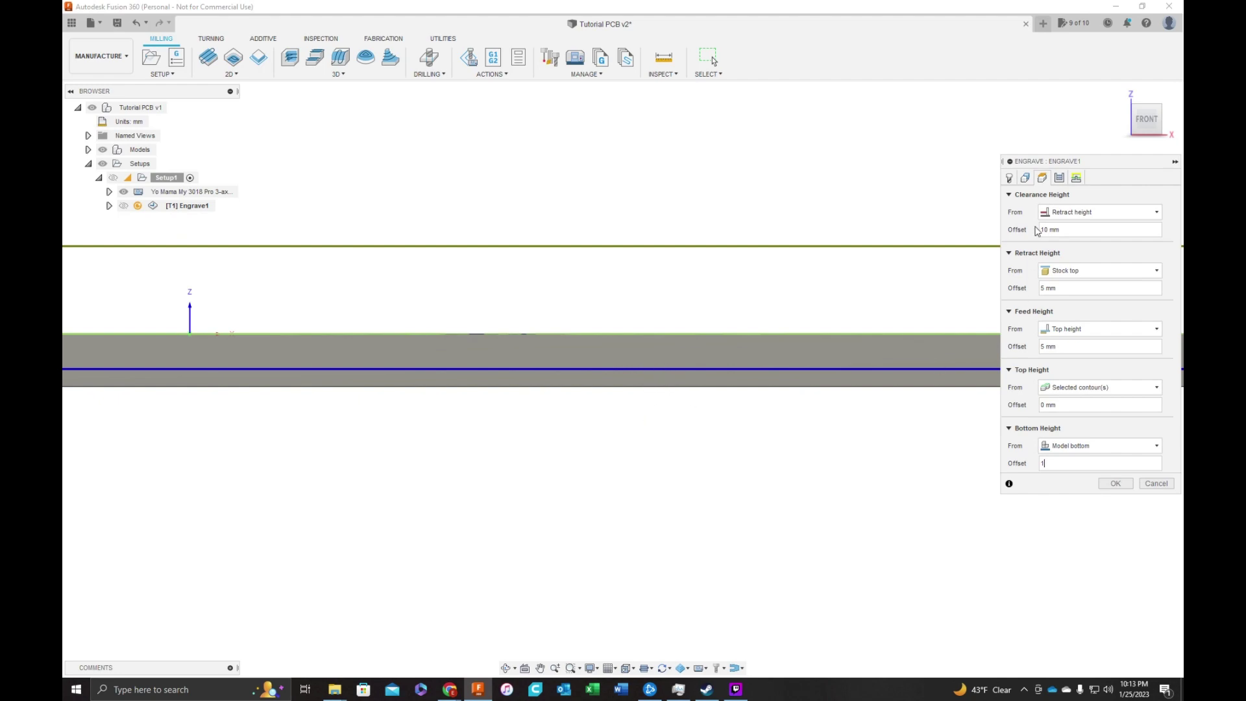
{"action": "left_click", "coordinate": [1058, 177]}
{"action": "middle_click_drag", "start_coordinate": [899, 295], "coordinate": [888, 329], "text": "shift"}
{"action": "scroll", "coordinate": [888, 329], "scroll_direction": "down", "scroll_amount": 5}
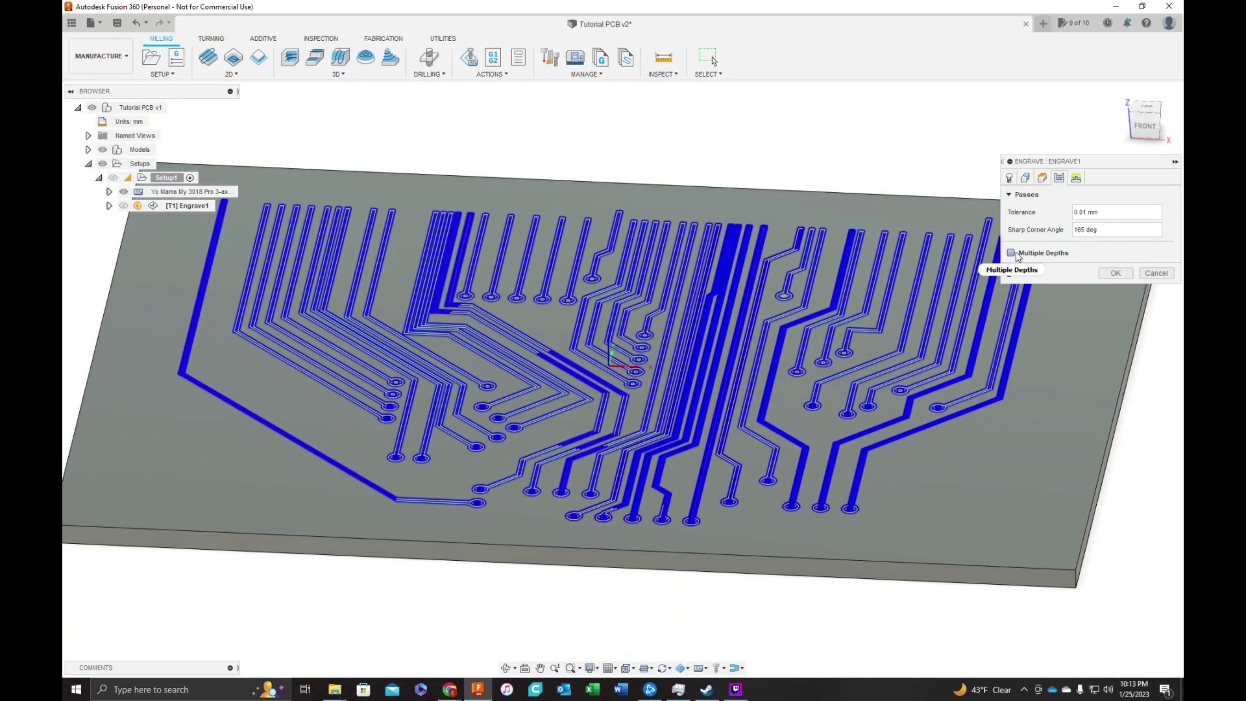
Step: Review the Passes and Linking settings with Multiple Depths off and generate the Engrave1 toolpath
{"action": "scroll", "coordinate": [821, 358], "scroll_direction": "up", "scroll_amount": 3}
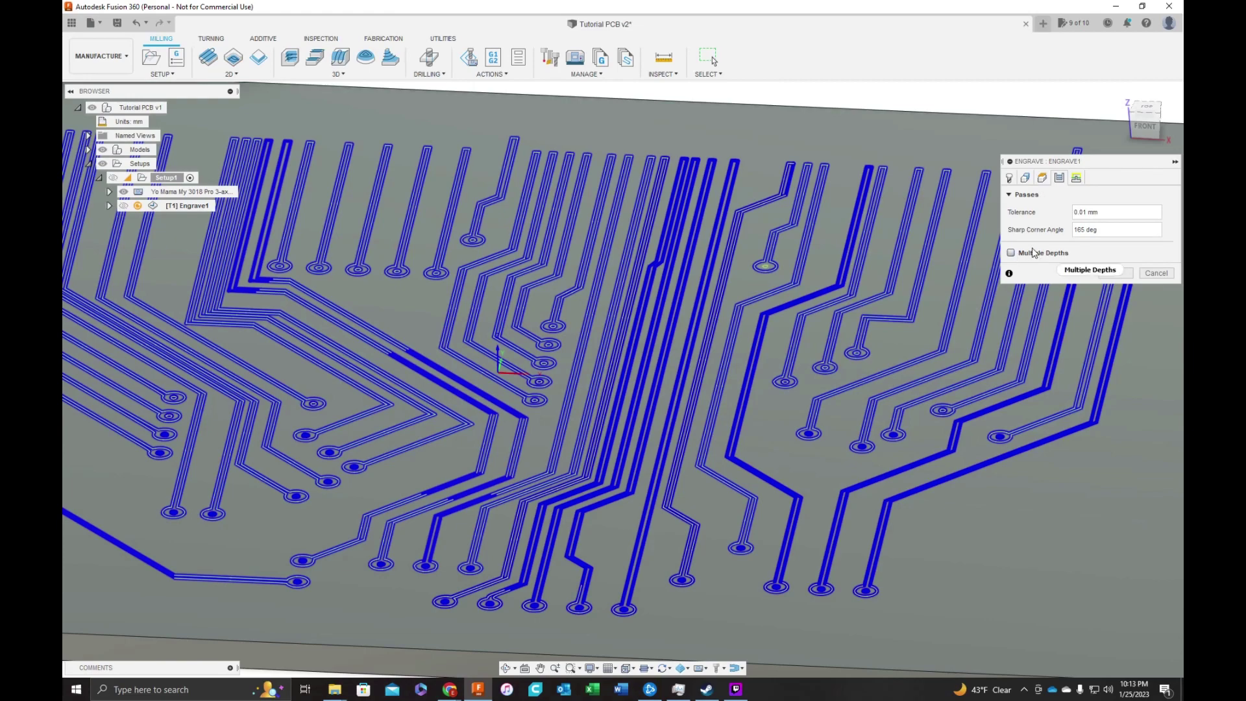
{"action": "left_click", "coordinate": [1076, 178]}
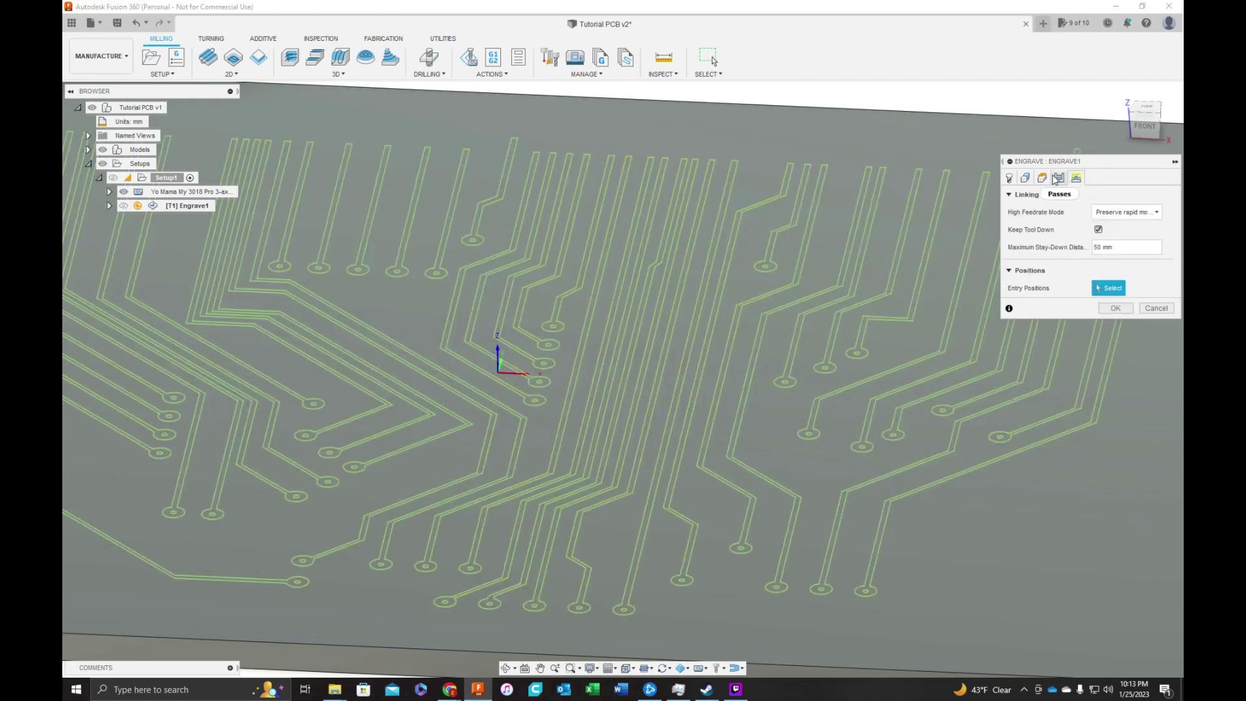
{"action": "left_click", "coordinate": [1057, 179]}
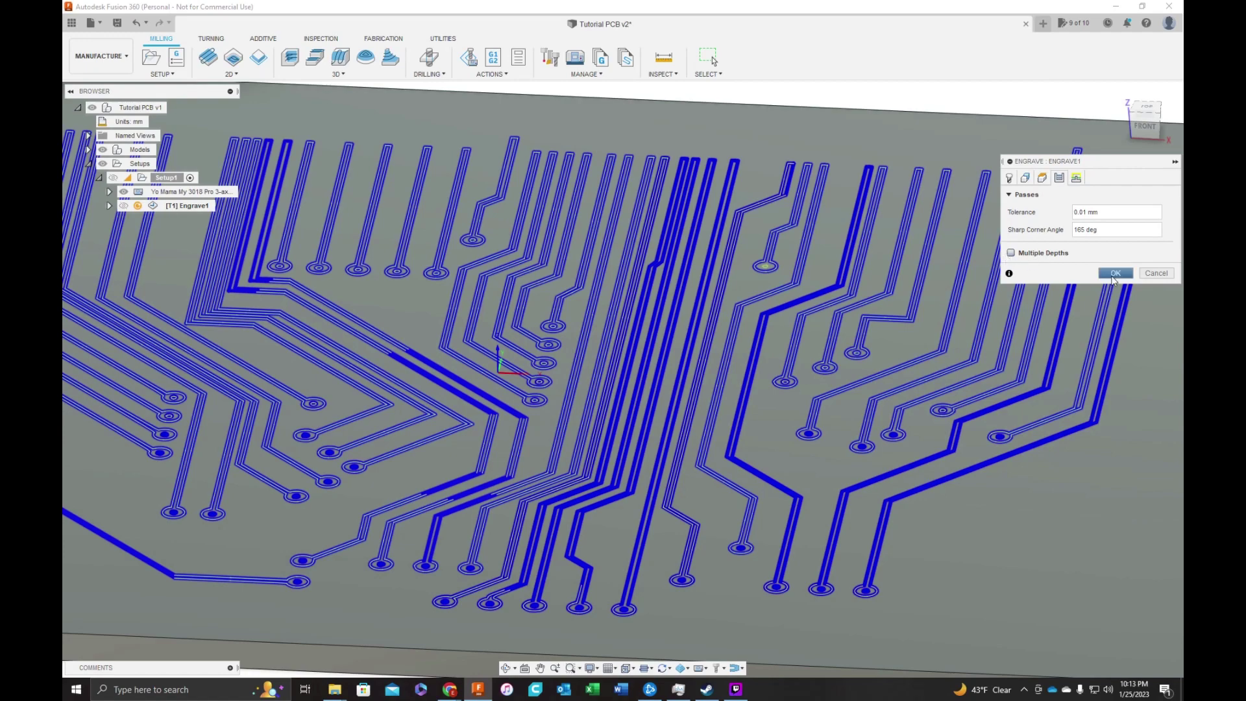
{"action": "left_click", "coordinate": [1114, 274]}
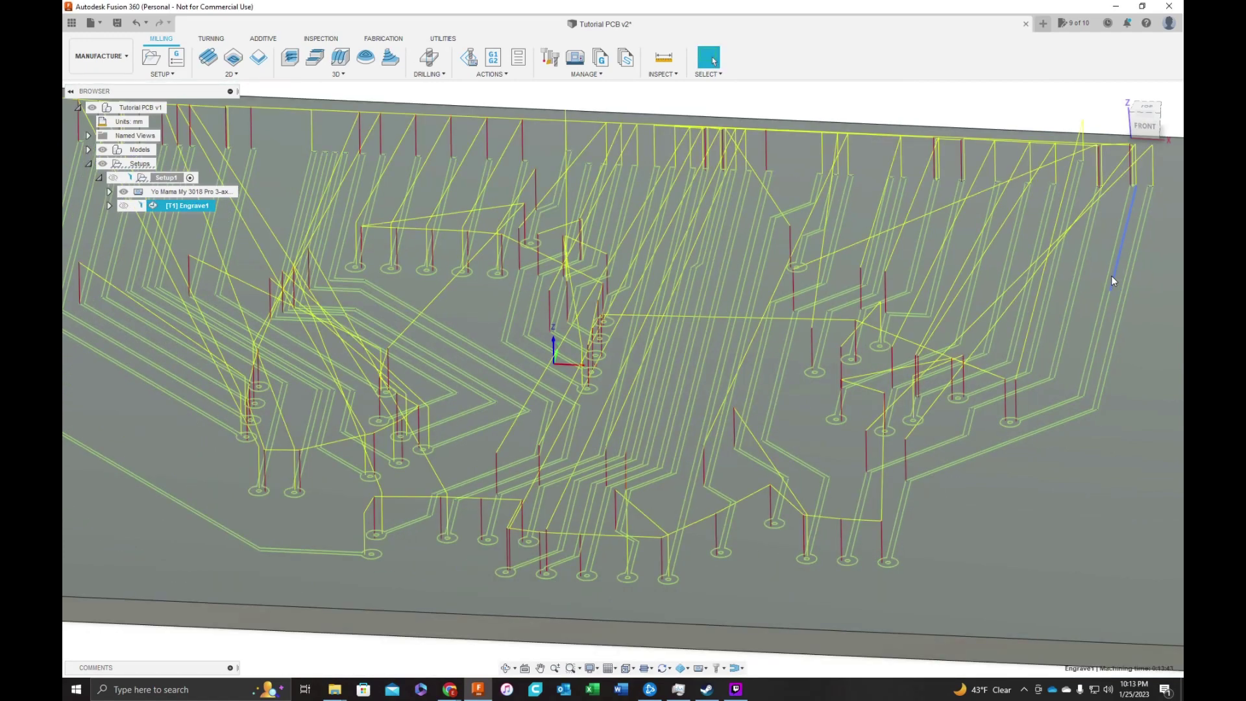
Step: Zoom in and orbit toward a top view, reselecting Engrave1 to show its toolpath
{"action": "scroll", "coordinate": [1038, 271], "scroll_direction": "down", "scroll_amount": 5}
{"action": "scroll", "coordinate": [1050, 272], "scroll_direction": "up", "scroll_amount": 2}
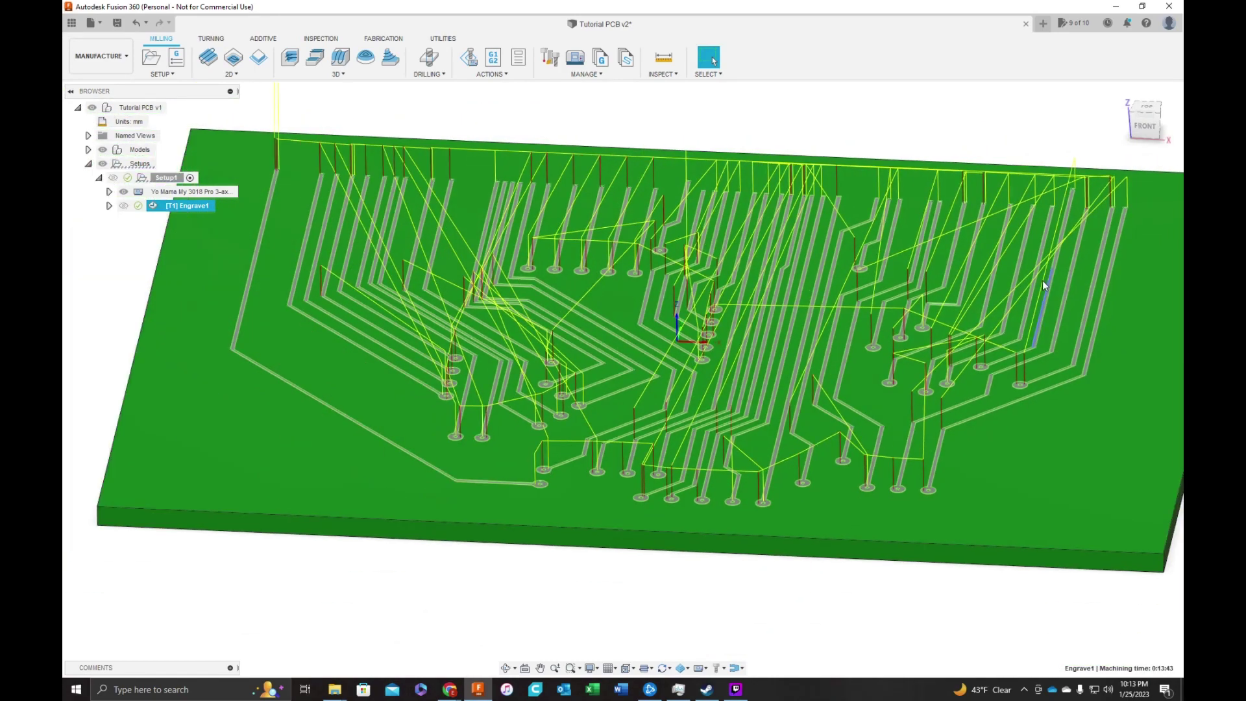
{"action": "scroll", "coordinate": [1042, 281], "scroll_direction": "down", "scroll_amount": 3}
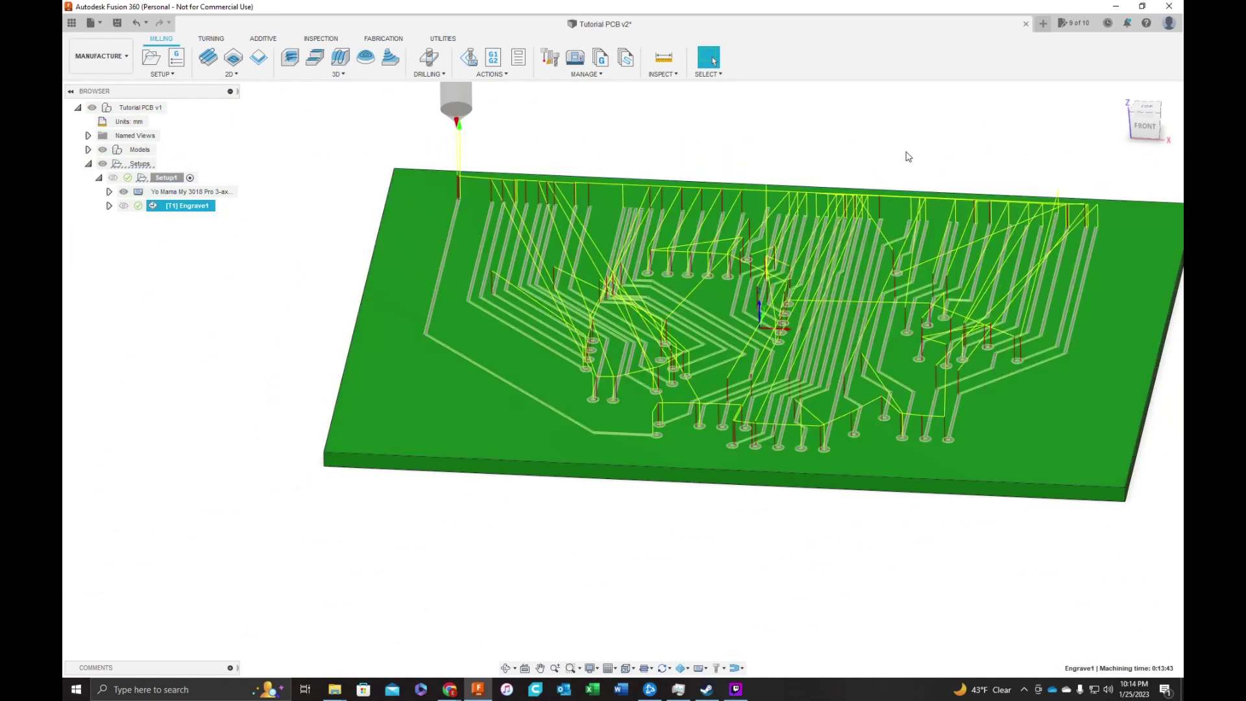
{"action": "left_click", "coordinate": [906, 157]}
{"action": "middle_click_drag", "start_coordinate": [873, 130], "coordinate": [885, 138], "text": "shift"}
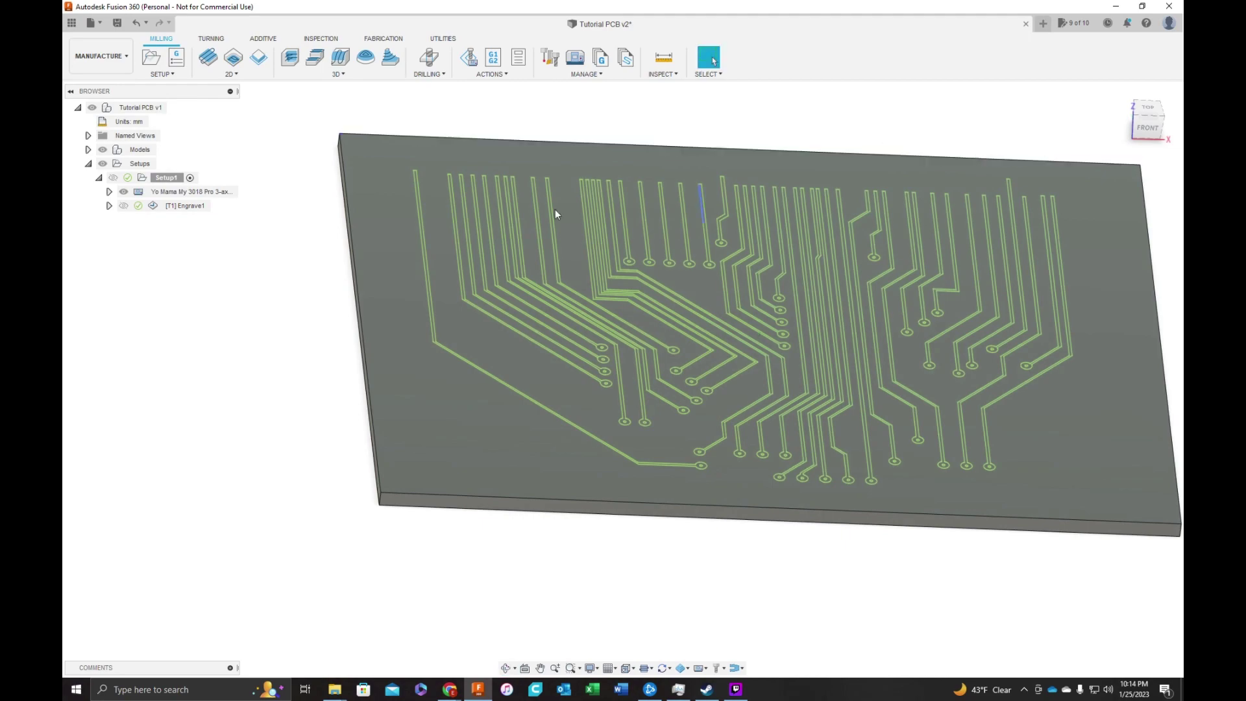
{"action": "left_click", "coordinate": [188, 207]}
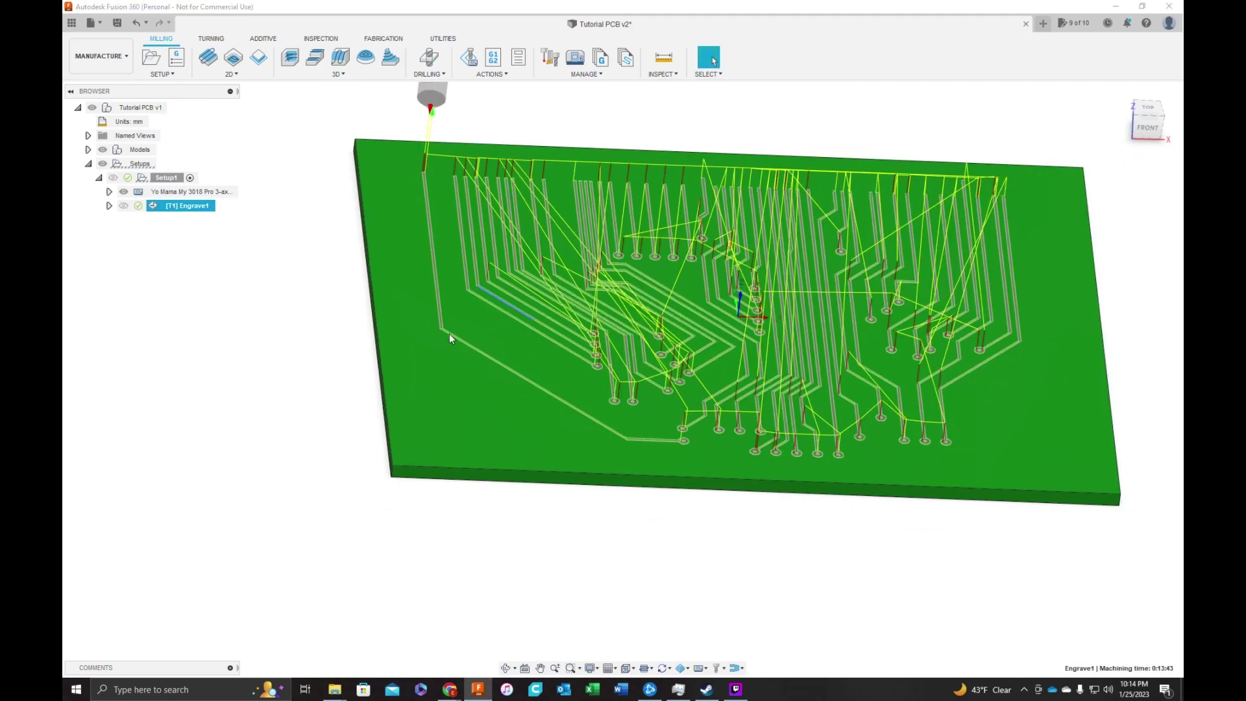
{"action": "scroll", "coordinate": [444, 332], "scroll_direction": "up", "scroll_amount": 4}
{"action": "scroll", "coordinate": [439, 333], "scroll_direction": "up", "scroll_amount": 6}
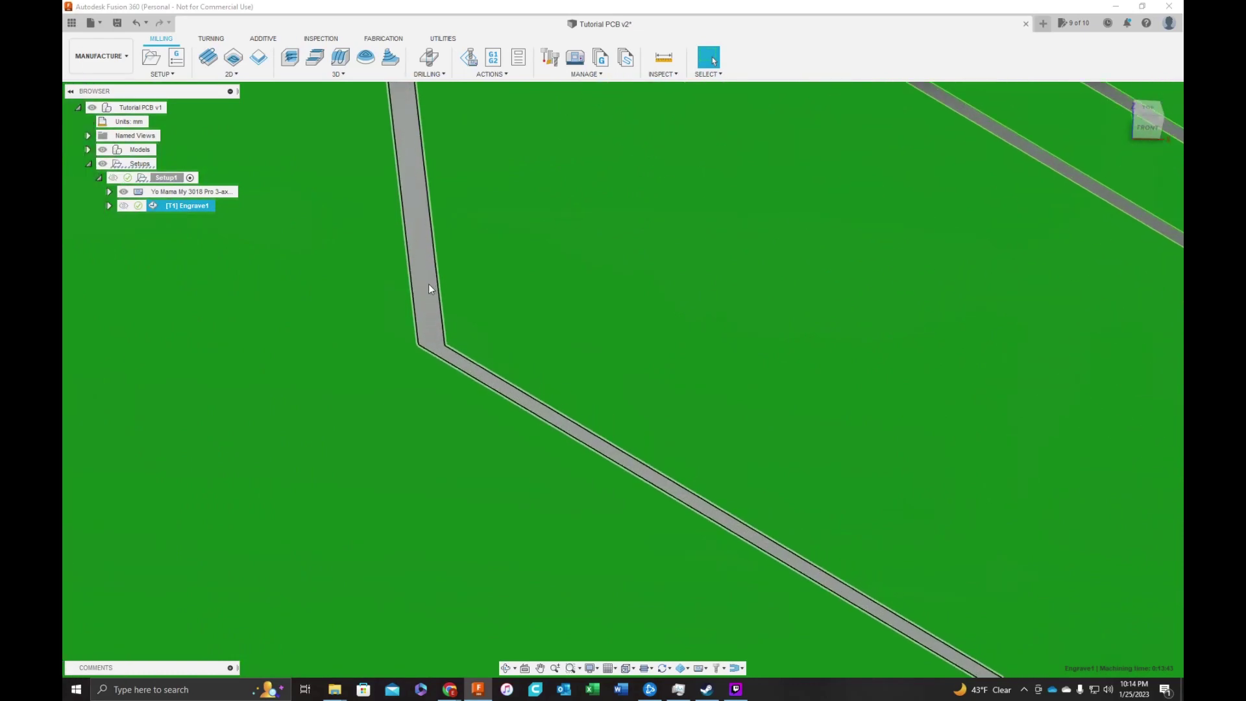
Step: Orbit and zoom to examine the toolpath along the traces from a near top-down angle
{"action": "mouse_move", "coordinate": [484, 240]}
{"action": "middle_mouse_down", "text": "shift"}
{"action": "mouse_move", "coordinate": [479, 200]}
{"action": "mouse_move", "coordinate": [470, 207]}
{"action": "middle_mouse_up", "text": "shift"}
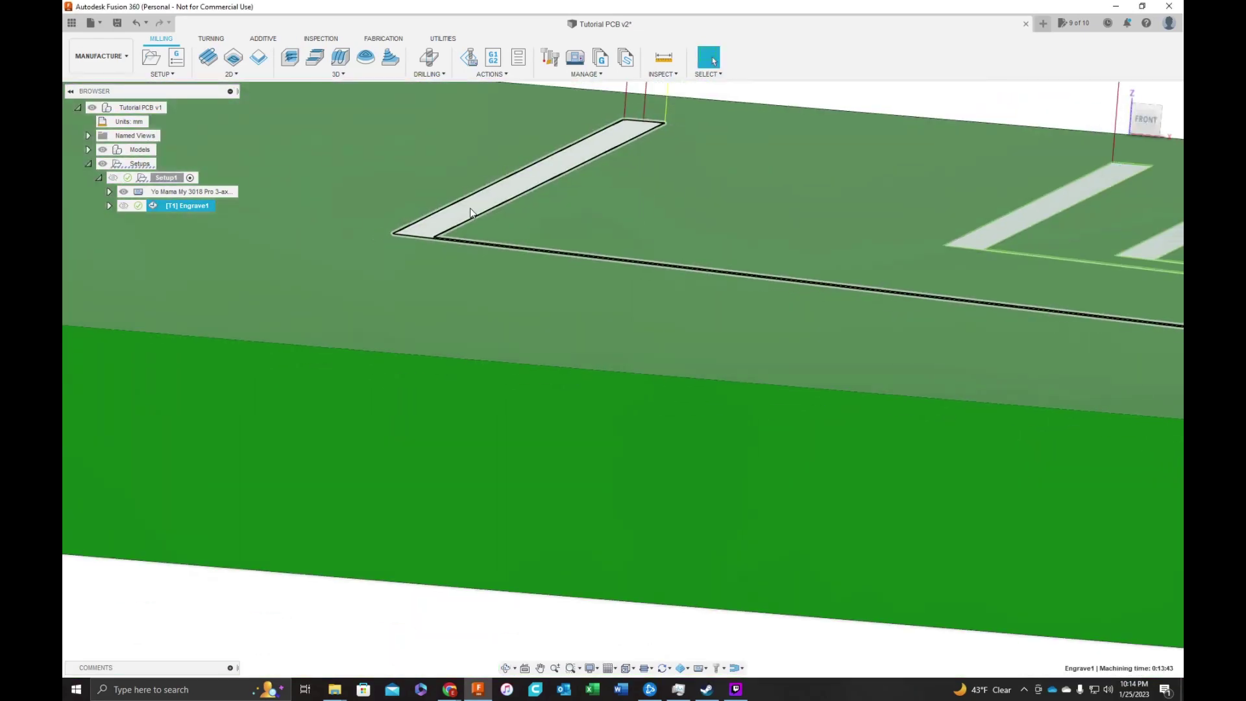
{"action": "mouse_move", "coordinate": [778, 260]}
{"action": "middle_mouse_down", "text": "shift"}
{"action": "mouse_move", "coordinate": [762, 253]}
{"action": "mouse_move", "coordinate": [759, 271]}
{"action": "middle_mouse_up", "text": "shift"}
{"action": "scroll", "coordinate": [758, 270], "scroll_direction": "down", "scroll_amount": 5}
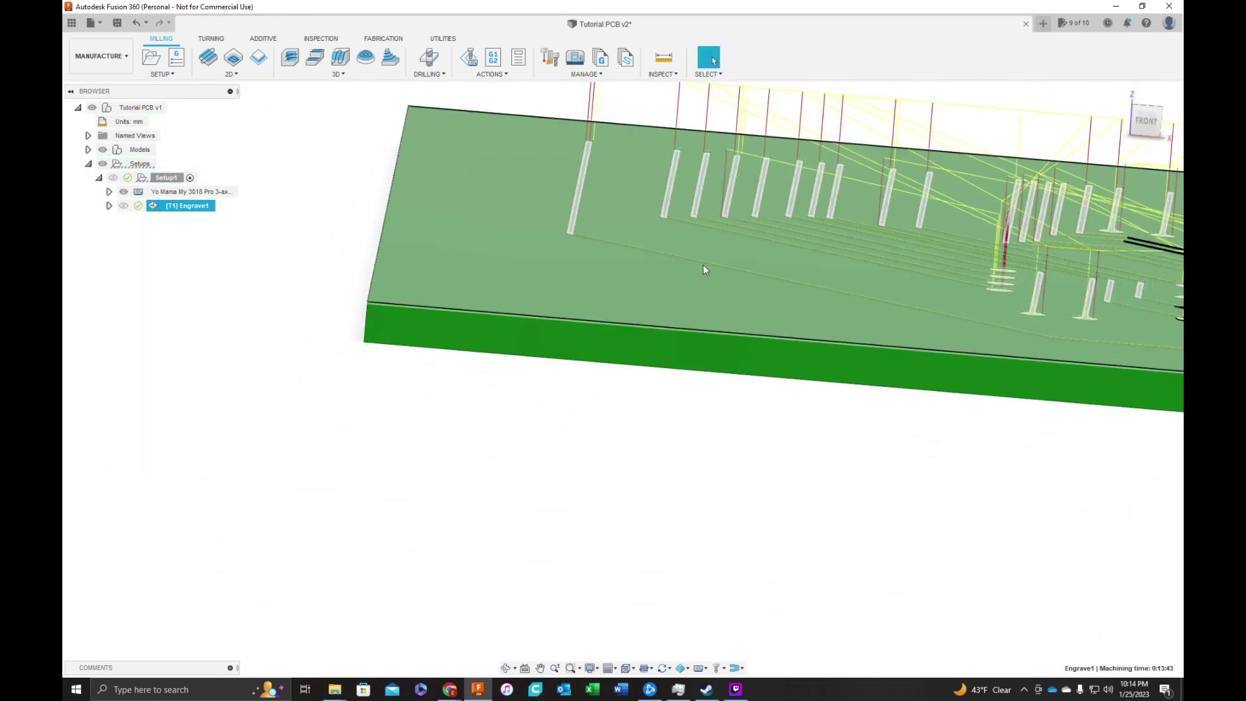
{"action": "scroll", "coordinate": [1057, 270], "scroll_direction": "up", "scroll_amount": 5}
{"action": "middle_click_drag", "start_coordinate": [1001, 250], "coordinate": [904, 263], "text": "shift"}
{"action": "scroll", "coordinate": [897, 414], "scroll_direction": "down", "scroll_amount": 3}
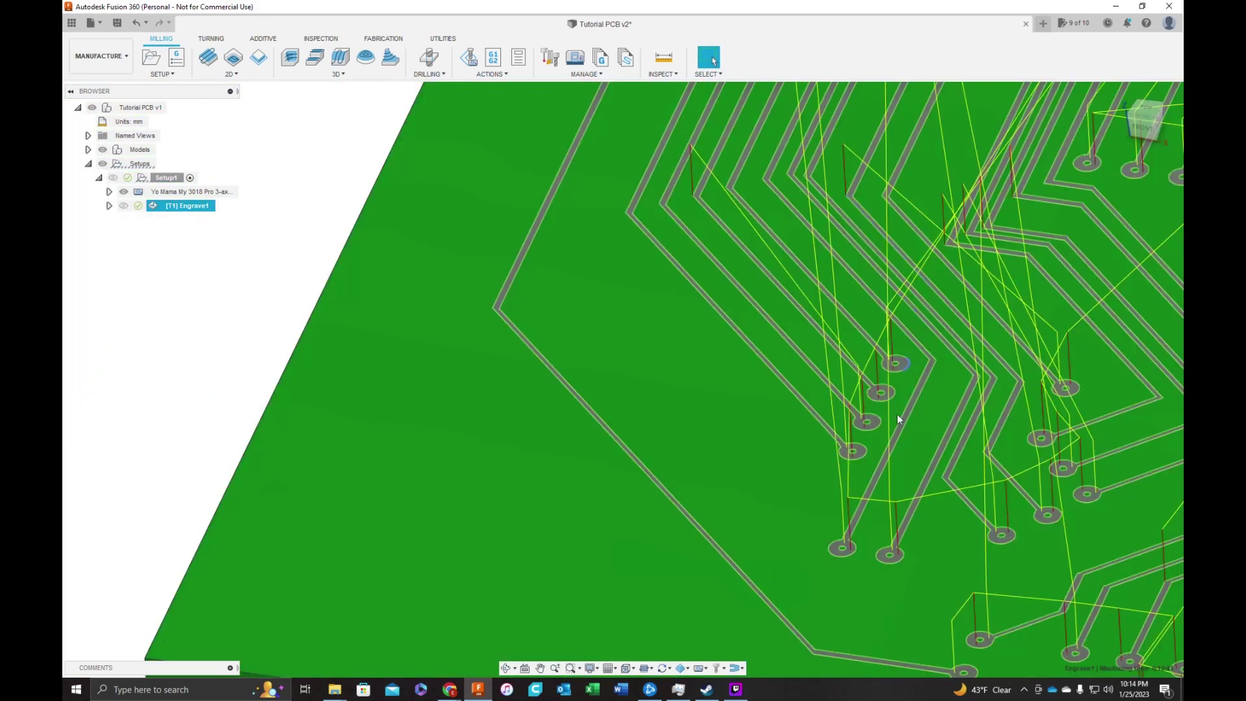
{"action": "scroll", "coordinate": [859, 455], "scroll_direction": "up", "scroll_amount": 6}
{"action": "scroll", "coordinate": [843, 399], "scroll_direction": "up", "scroll_amount": 5}
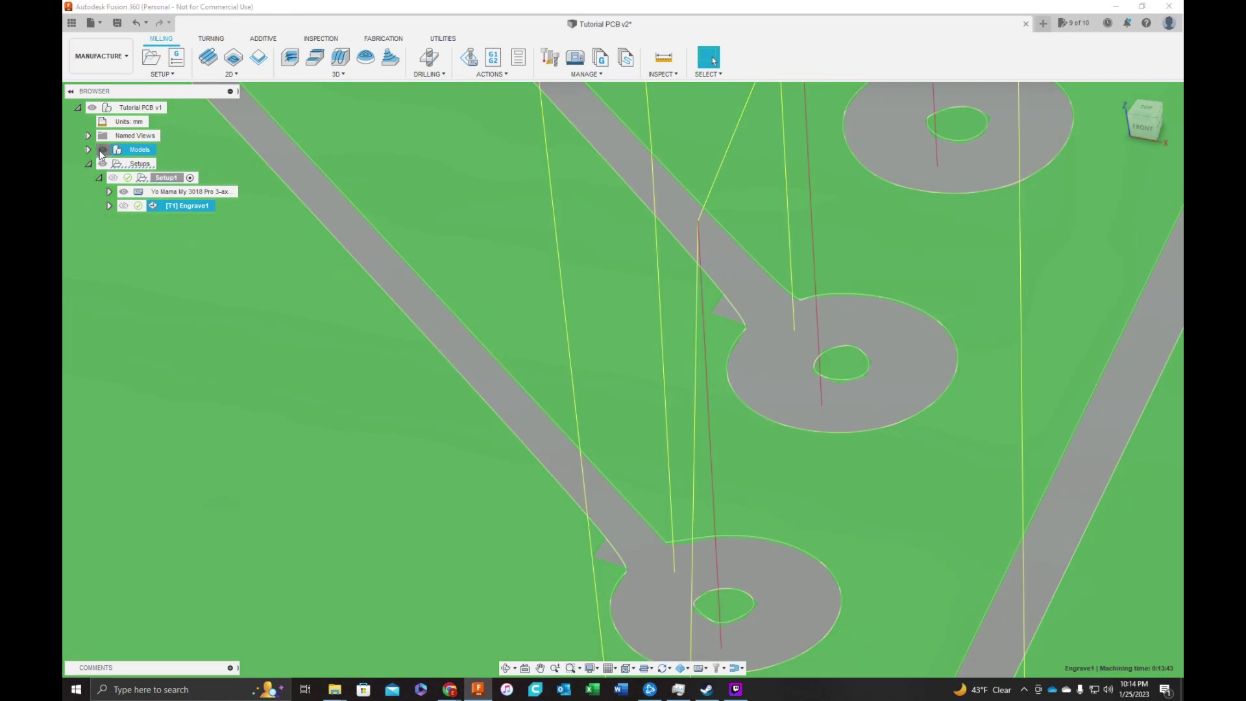
Step: Hide the PCB model to view only stock and toolpath, then show it again
{"action": "left_click", "coordinate": [102, 151]}
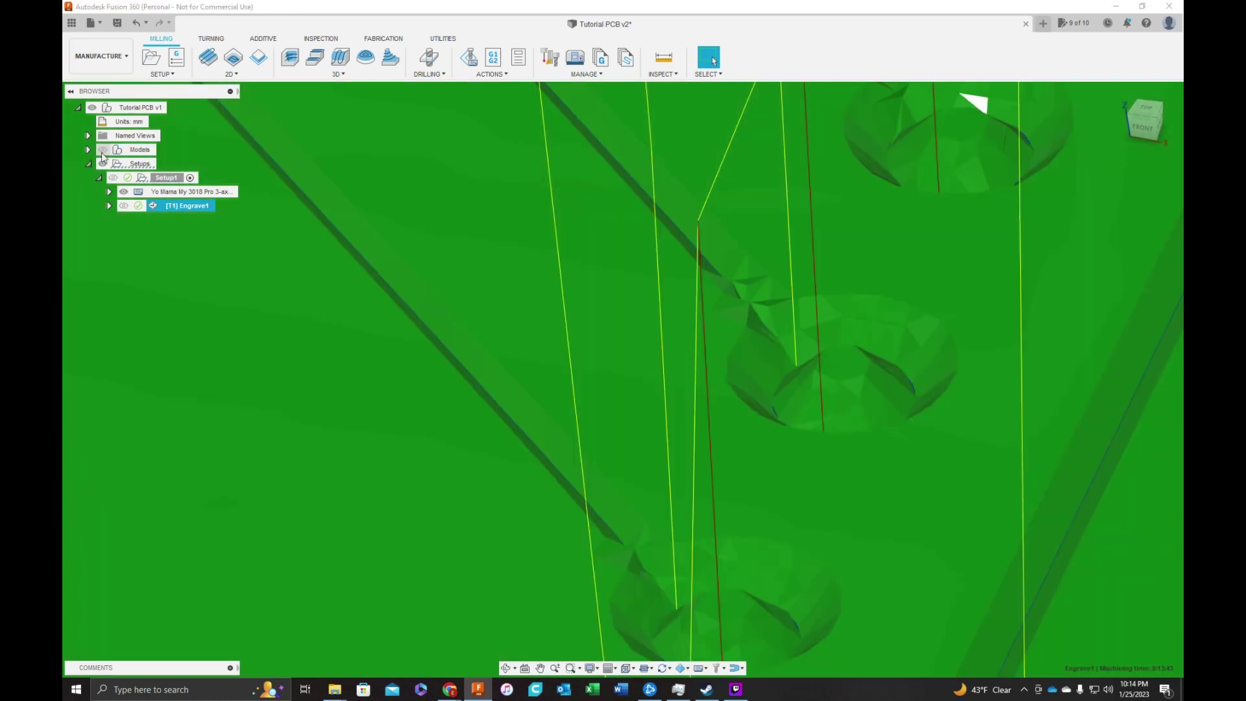
{"action": "scroll", "coordinate": [566, 285], "scroll_direction": "down", "scroll_amount": 2}
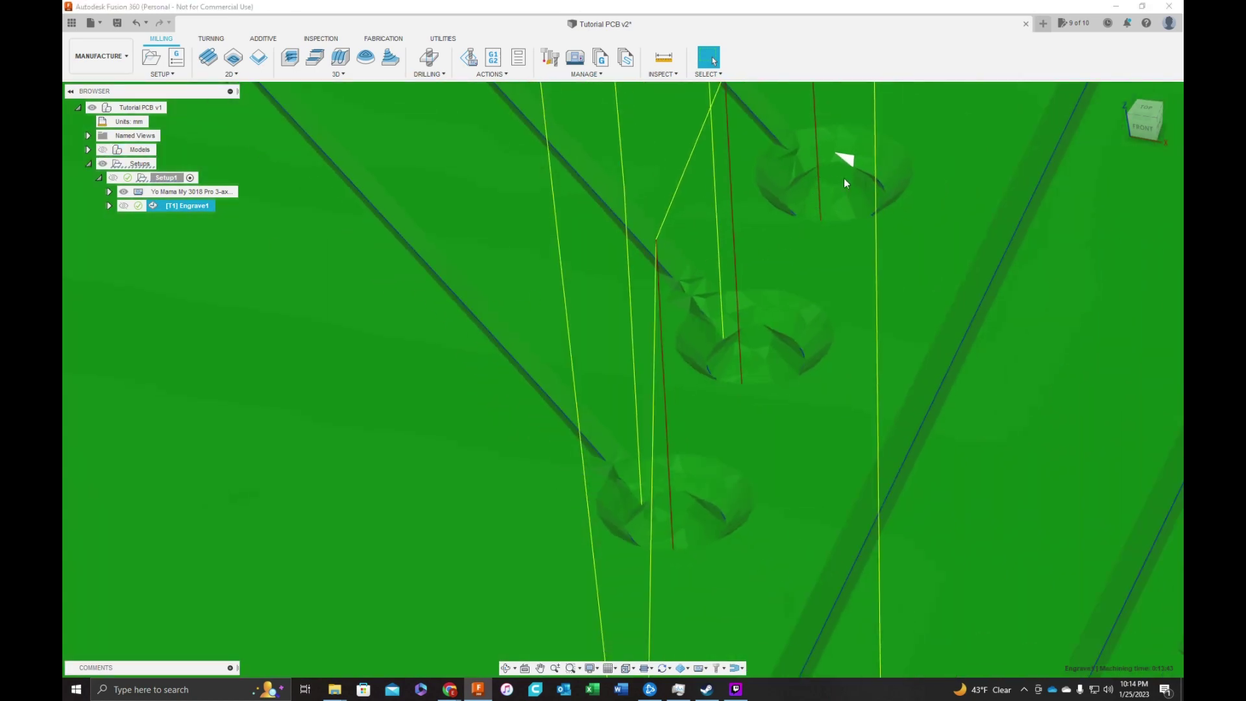
{"action": "scroll", "coordinate": [423, 332], "scroll_direction": "down", "scroll_amount": 8}
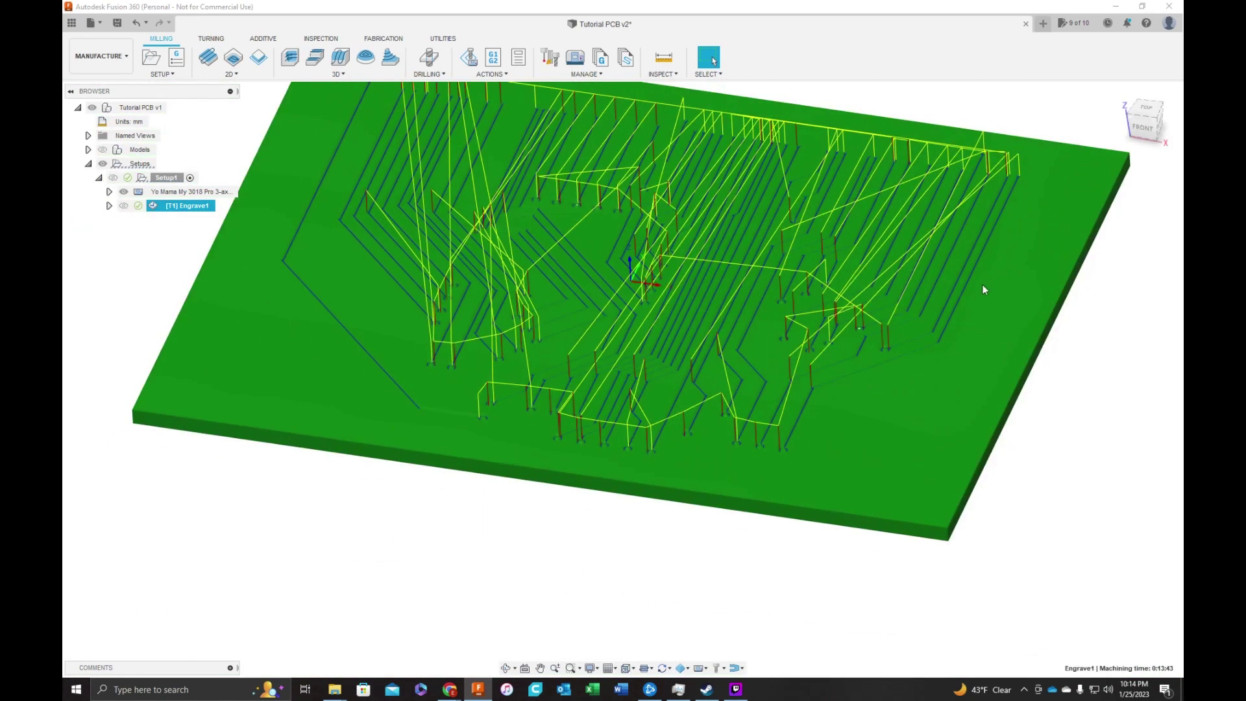
{"action": "scroll", "coordinate": [981, 287], "scroll_direction": "up", "scroll_amount": 4}
{"action": "left_click", "coordinate": [103, 149]}
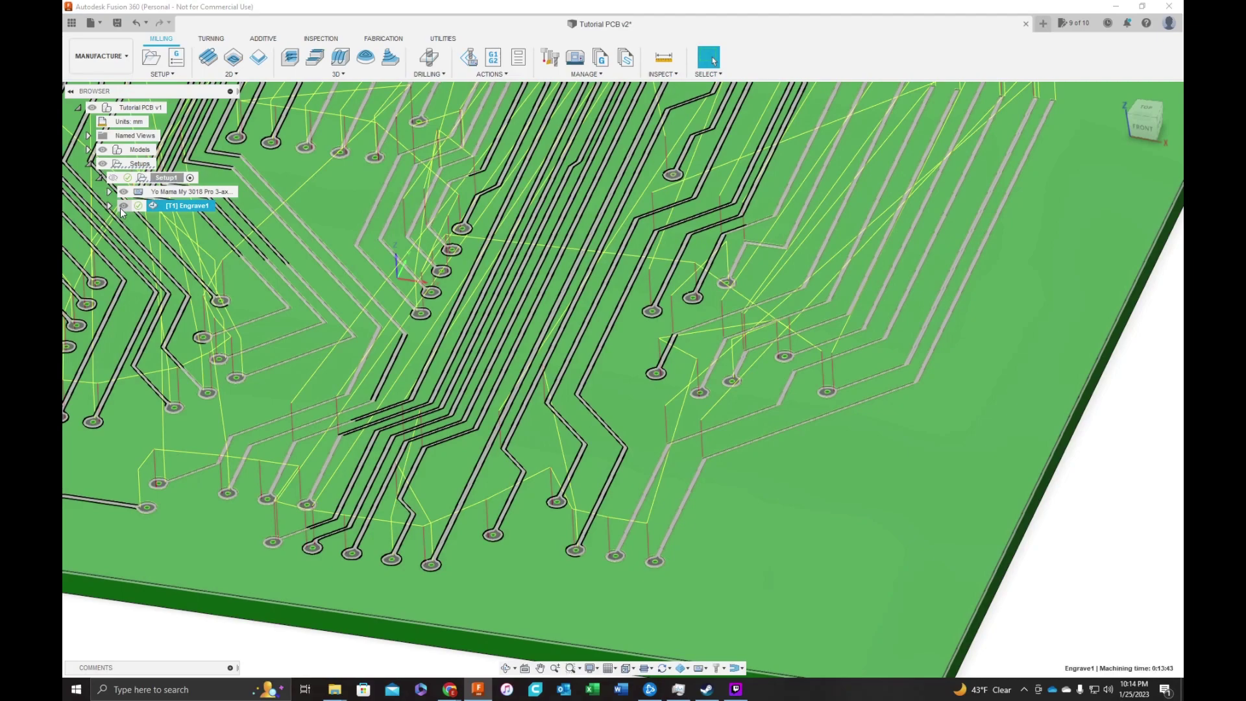
Step: Redisplay the Engrave1 toolpath and bring up the [T1] Engrave1 context menu
{"action": "key", "text": "Escape"}
{"action": "scroll", "coordinate": [1068, 364], "scroll_direction": "up", "scroll_amount": 4}
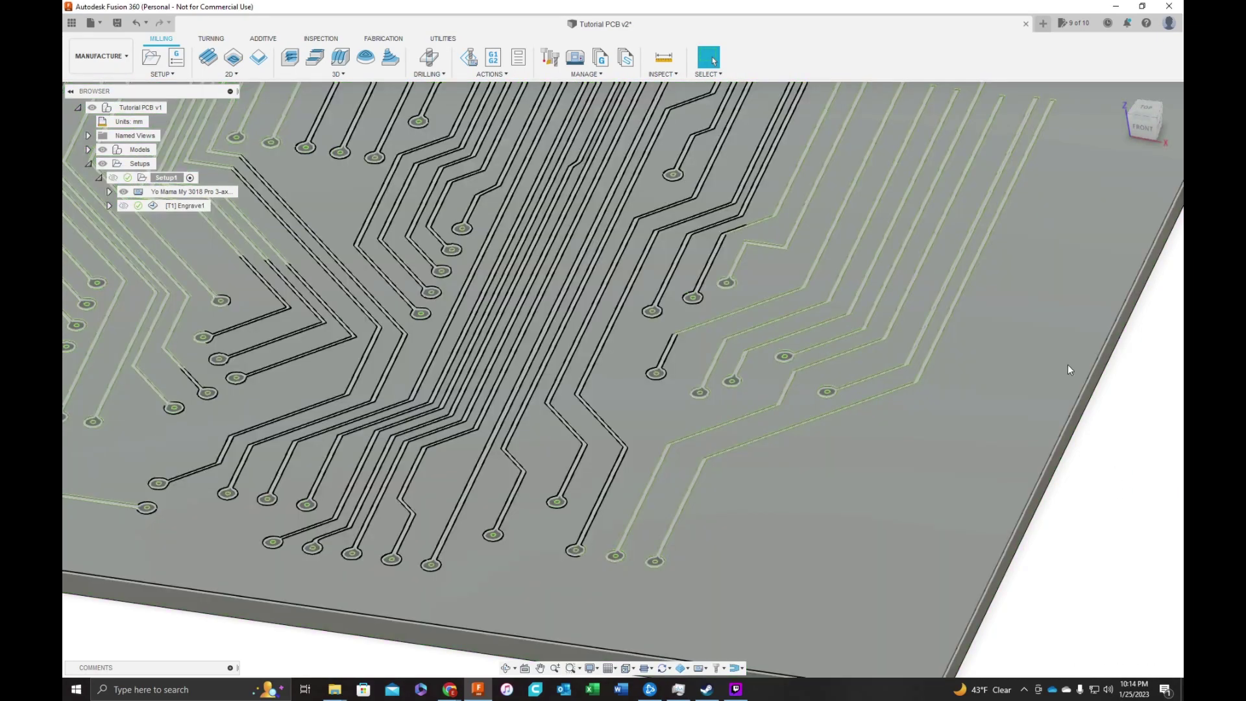
{"action": "scroll", "coordinate": [1013, 462], "scroll_direction": "down", "scroll_amount": 5}
{"action": "scroll", "coordinate": [832, 219], "scroll_direction": "up", "scroll_amount": 5}
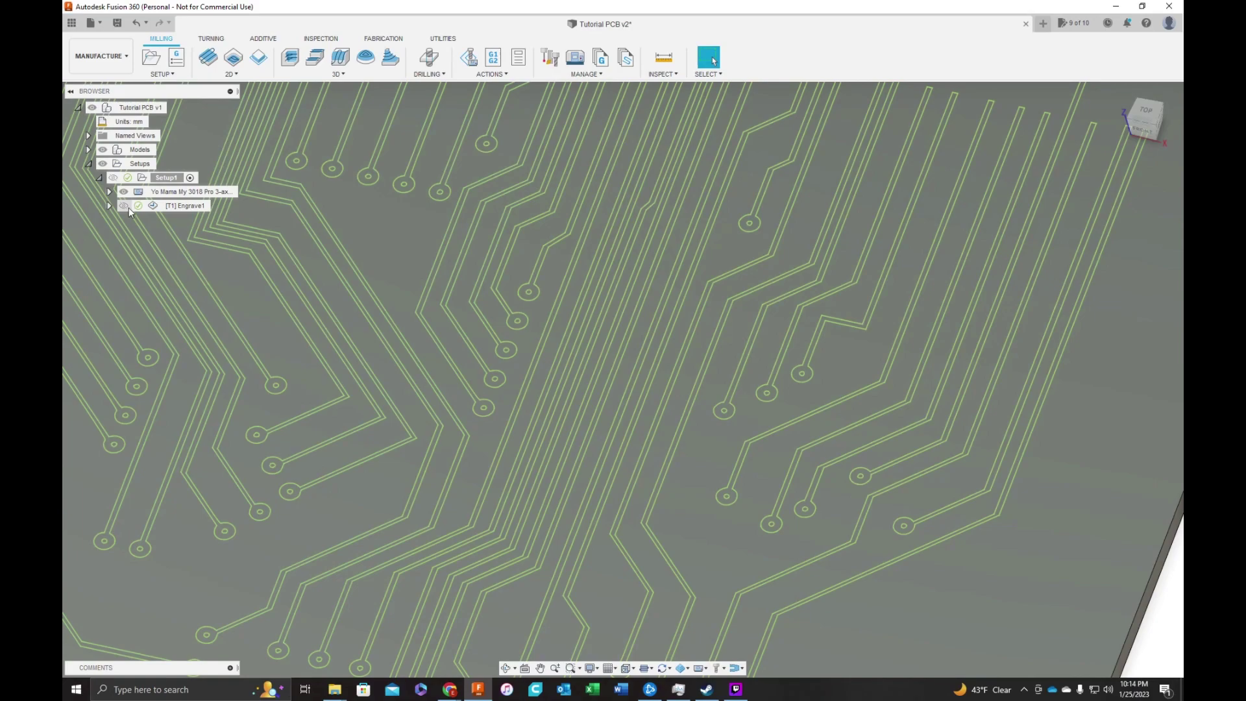
{"action": "left_click", "coordinate": [126, 207]}
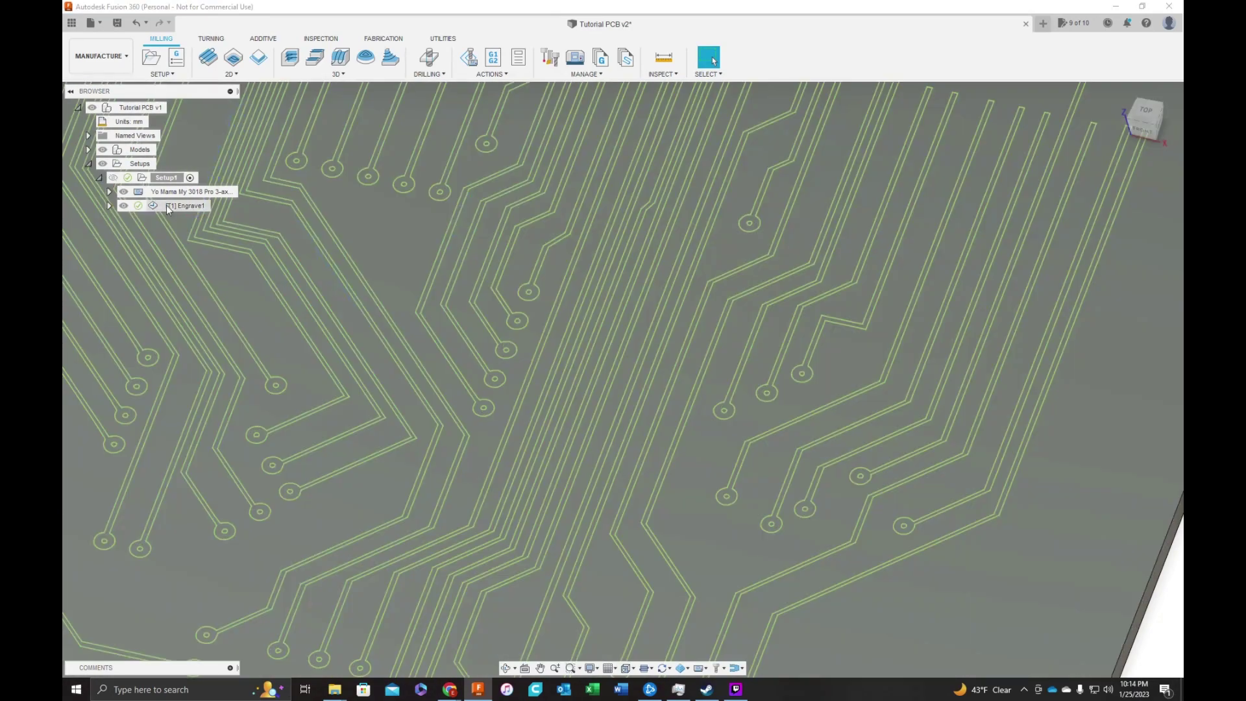
{"action": "left_click", "coordinate": [558, 238]}
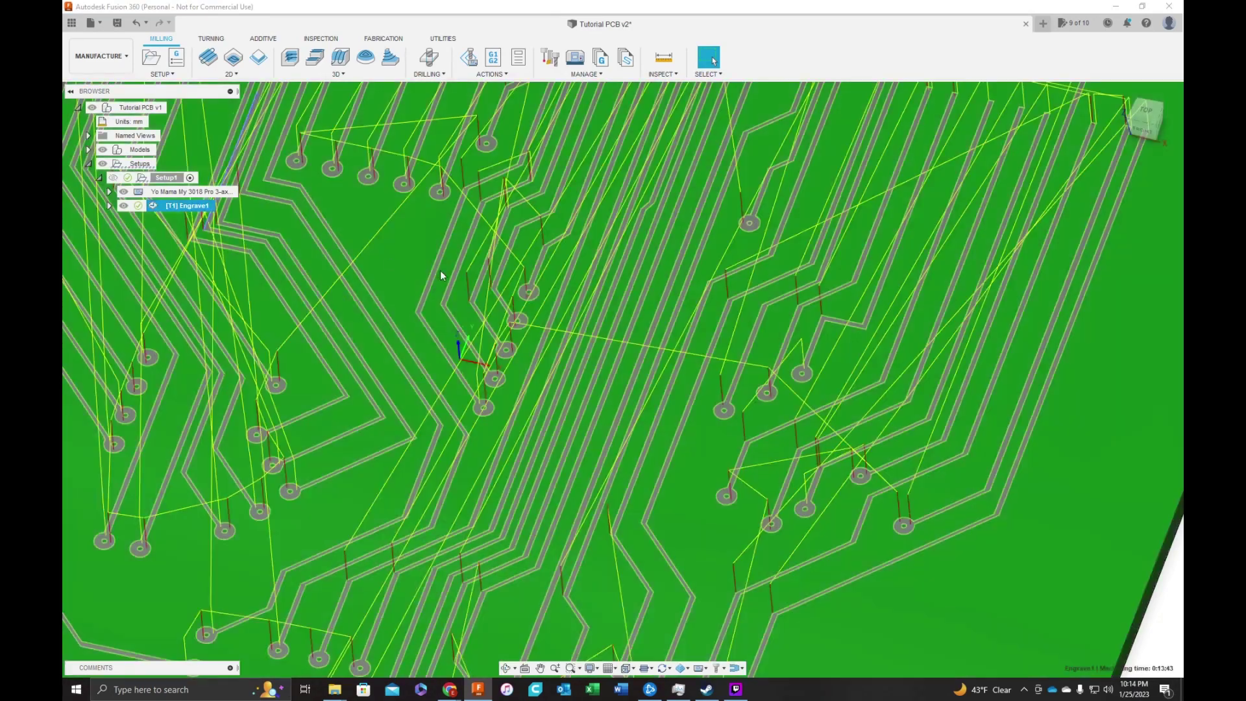
{"action": "scroll", "coordinate": [767, 209], "scroll_direction": "up", "scroll_amount": 3}
{"action": "scroll", "coordinate": [749, 228], "scroll_direction": "up", "scroll_amount": 8}
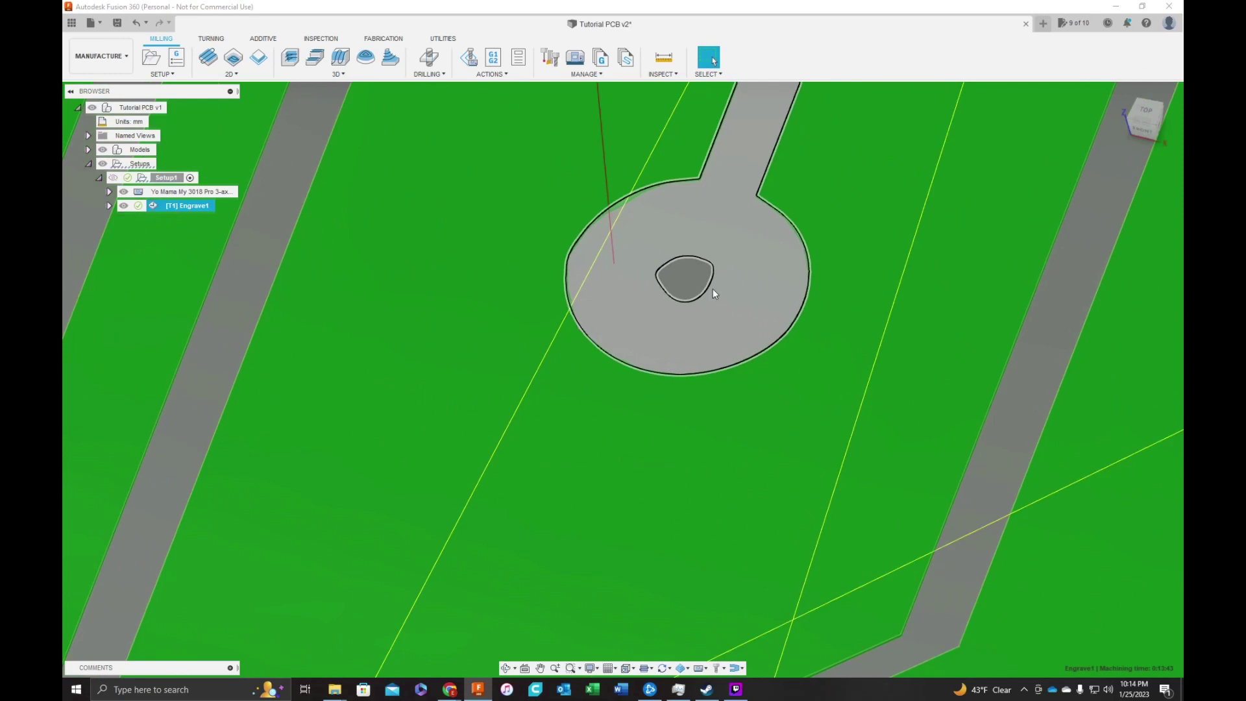
{"action": "scroll", "coordinate": [603, 233], "scroll_direction": "down", "scroll_amount": 8}
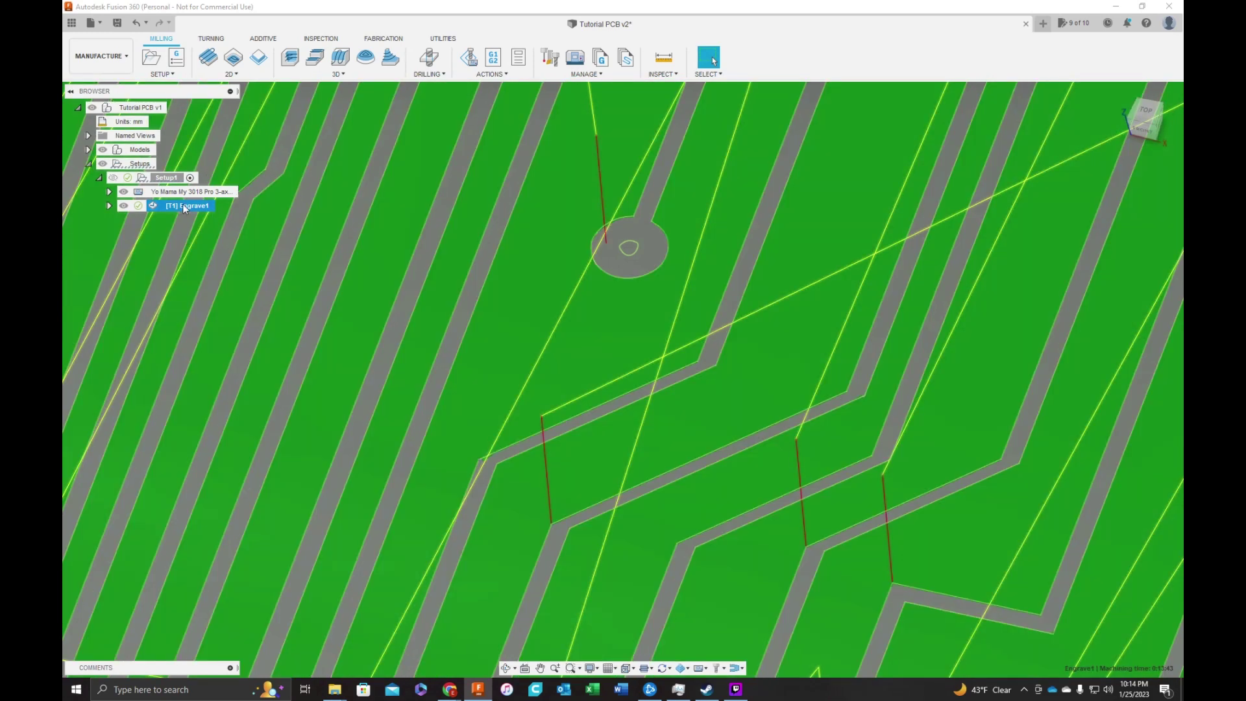
{"action": "right_click", "coordinate": [185, 207]}
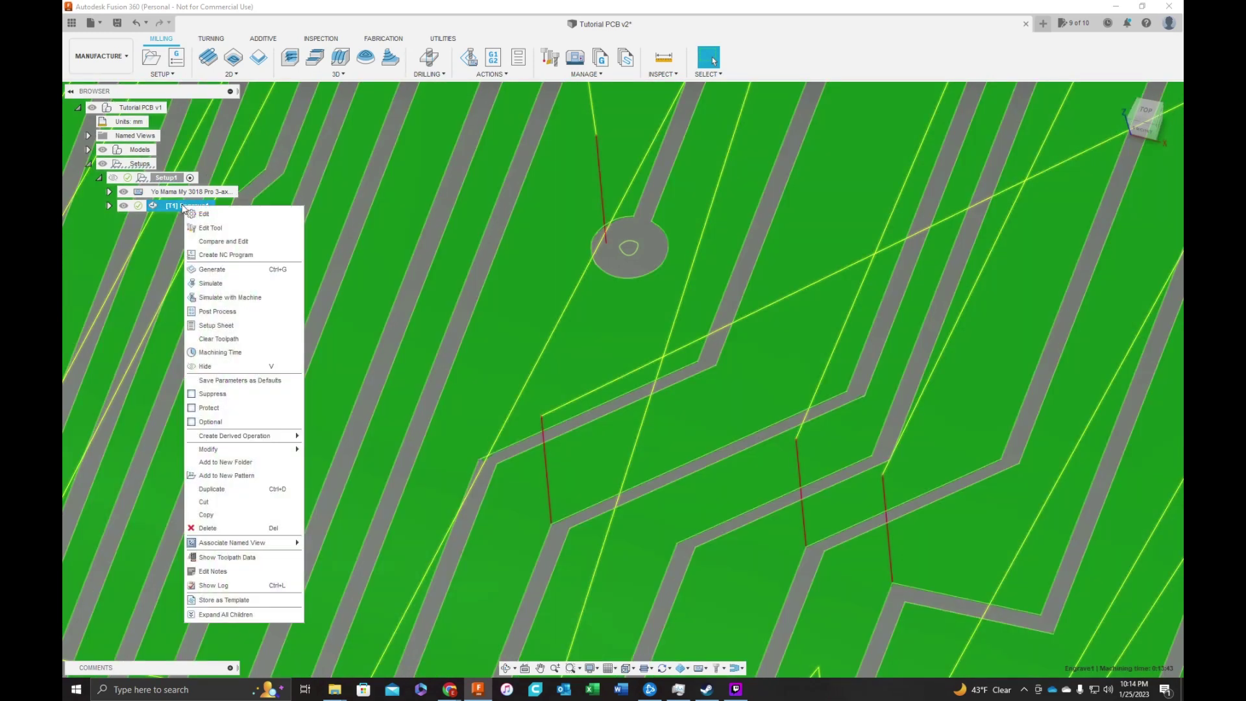
Step: Edit Engrave1 to add the pad's inner hole contour (93 to 94 chains) and regenerate
{"action": "left_click", "coordinate": [204, 214]}
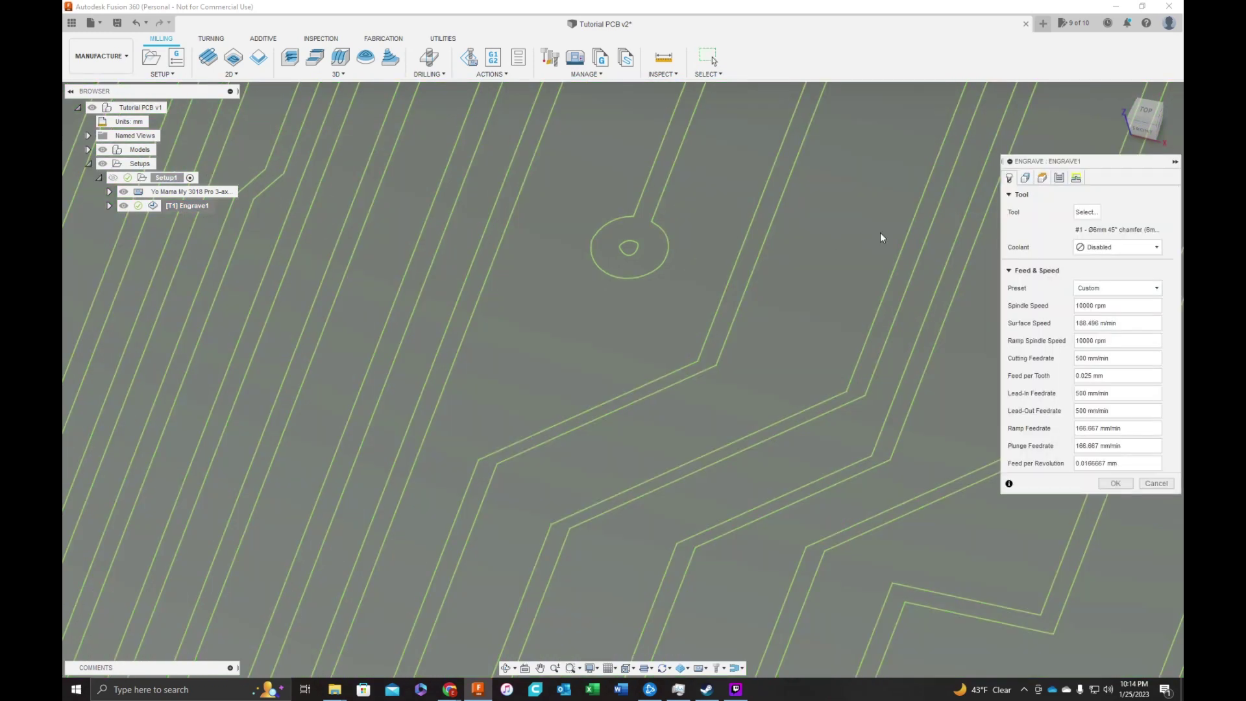
{"action": "left_click", "coordinate": [1025, 179]}
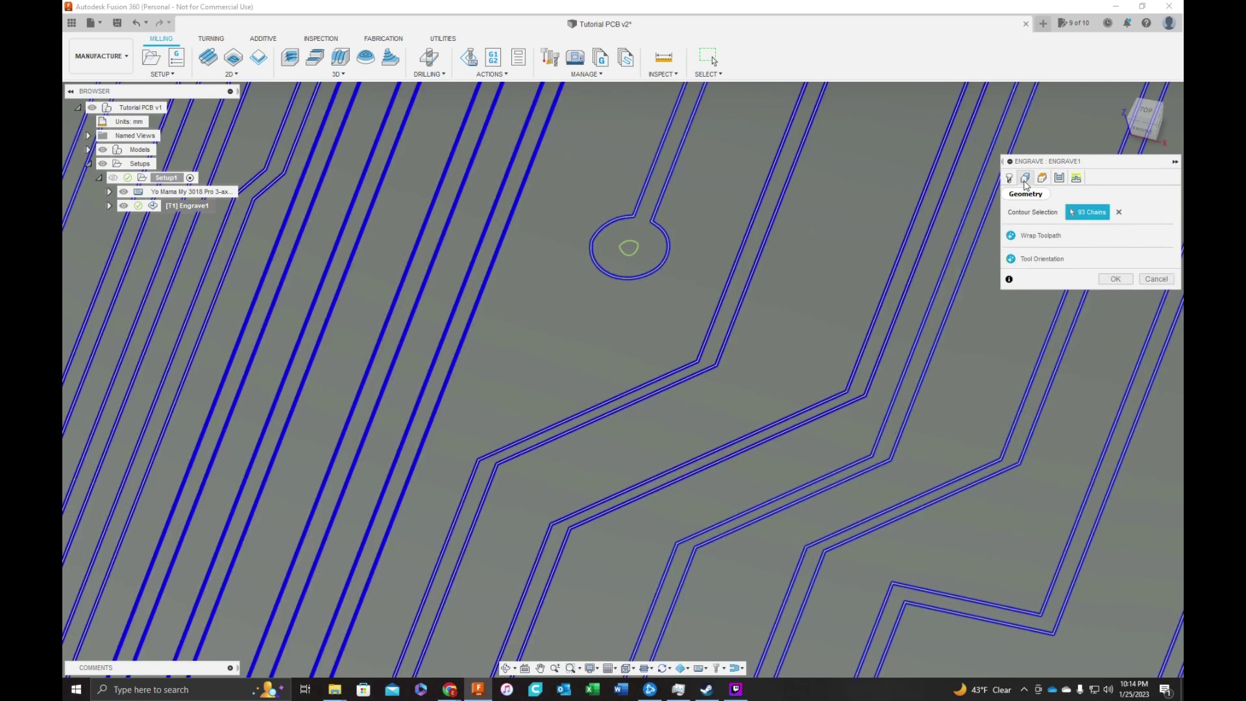
{"action": "left_click", "coordinate": [634, 246]}
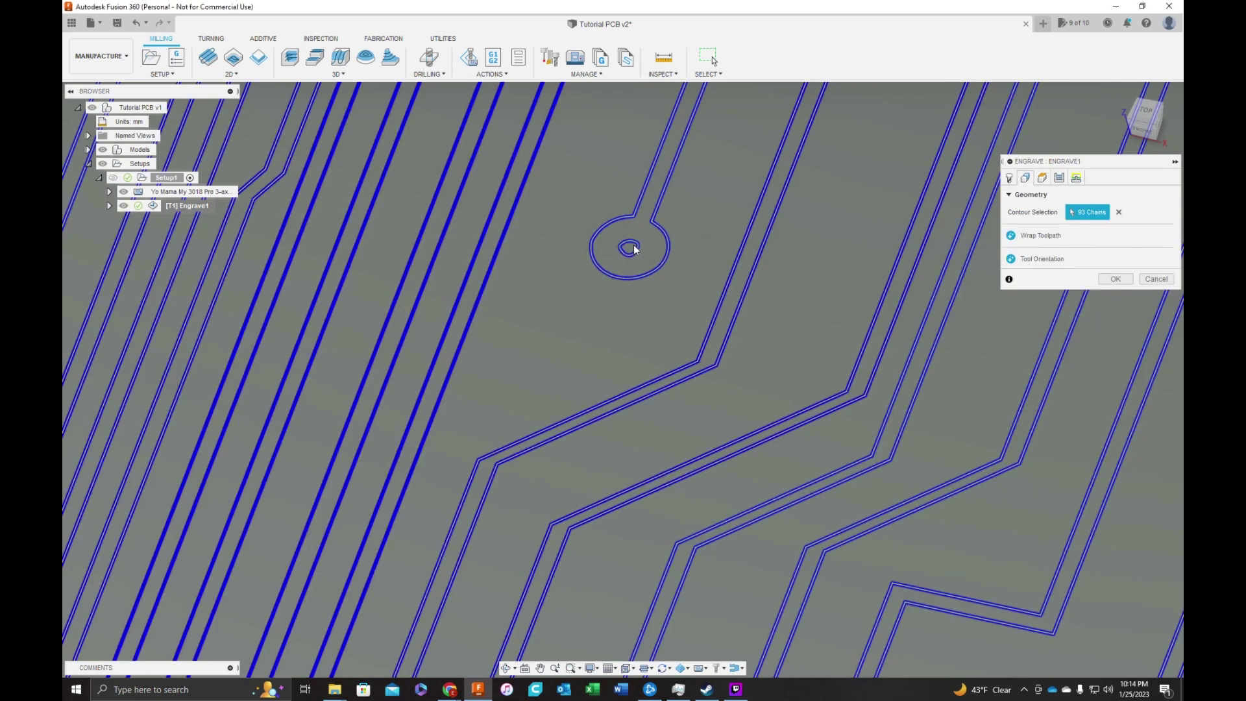
{"action": "left_click", "coordinate": [1111, 279]}
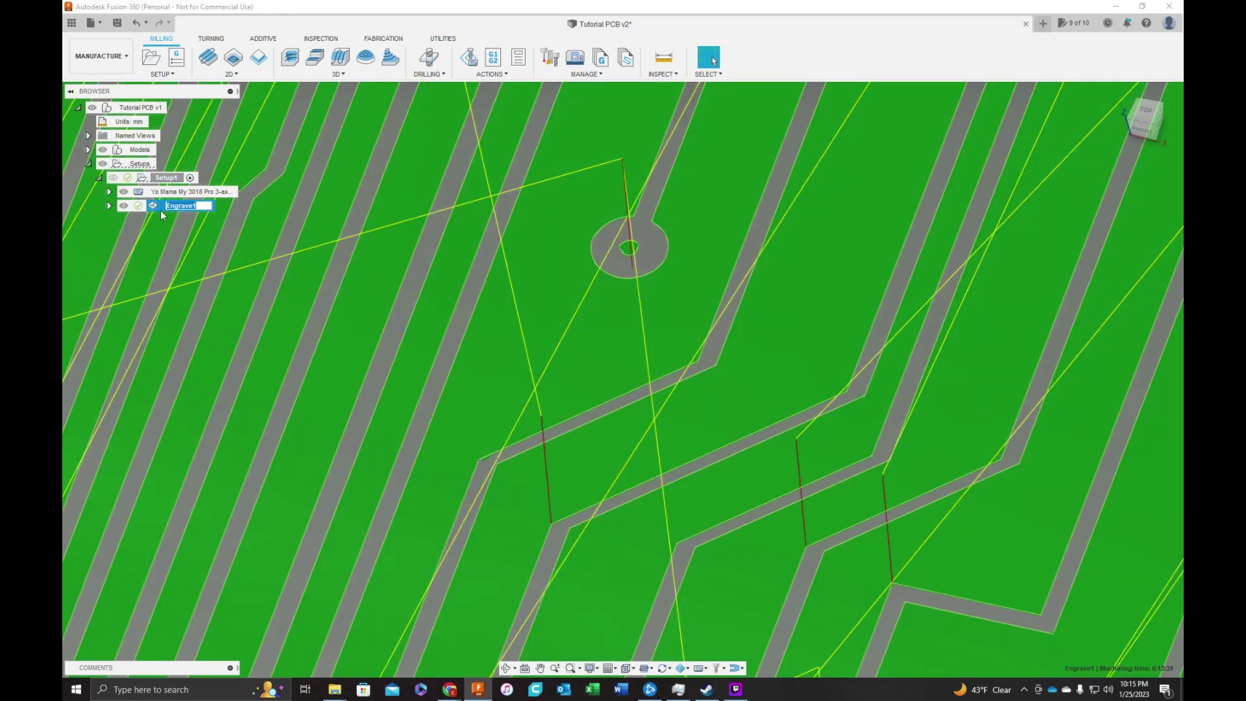
{"action": "key", "text": "Escape"}
{"action": "left_click", "coordinate": [170, 206]}
{"action": "scroll", "coordinate": [682, 253], "scroll_direction": "up", "scroll_amount": 5}
{"action": "scroll", "coordinate": [683, 257], "scroll_direction": "up", "scroll_amount": 1}
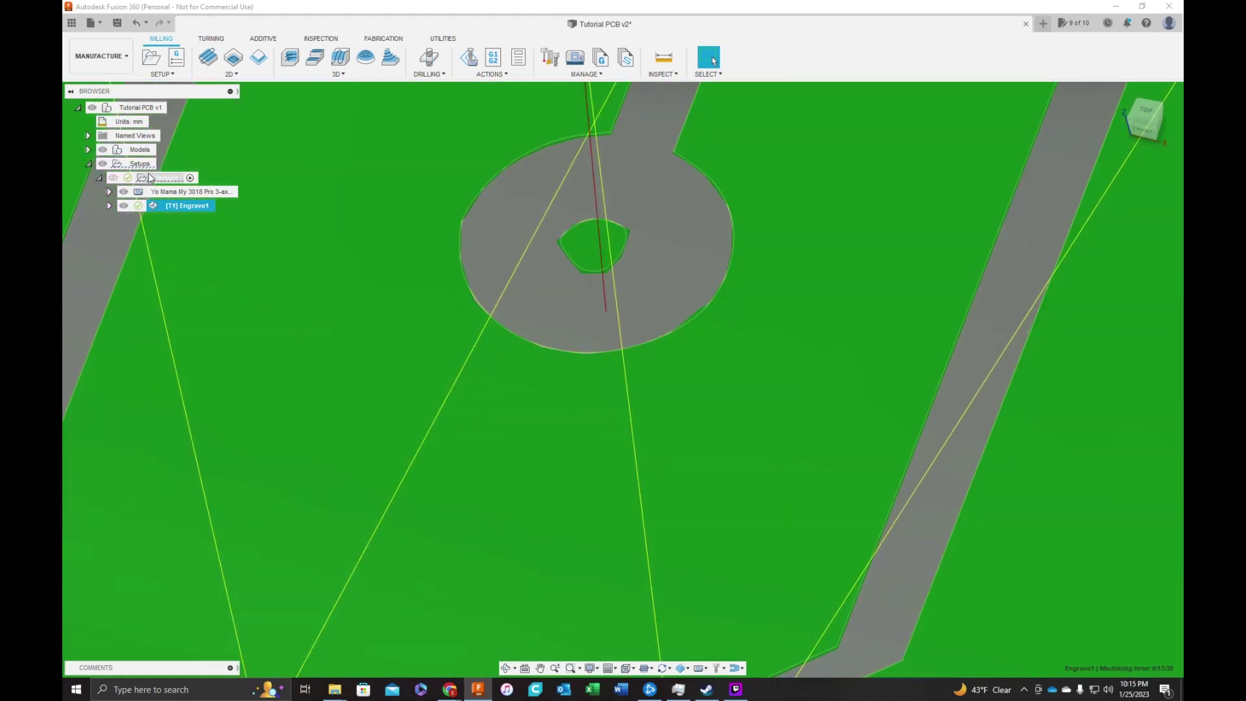
{"action": "left_click", "coordinate": [103, 150]}
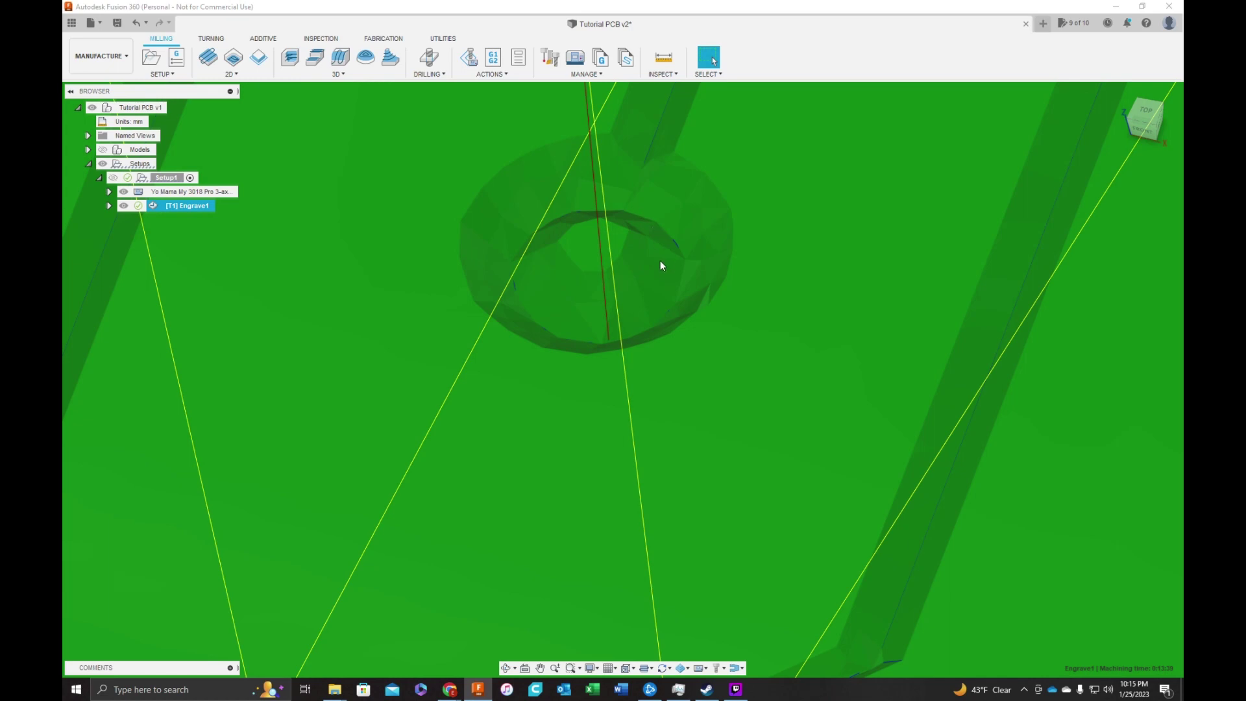
{"action": "scroll", "coordinate": [606, 317], "scroll_direction": "down", "scroll_amount": 8}
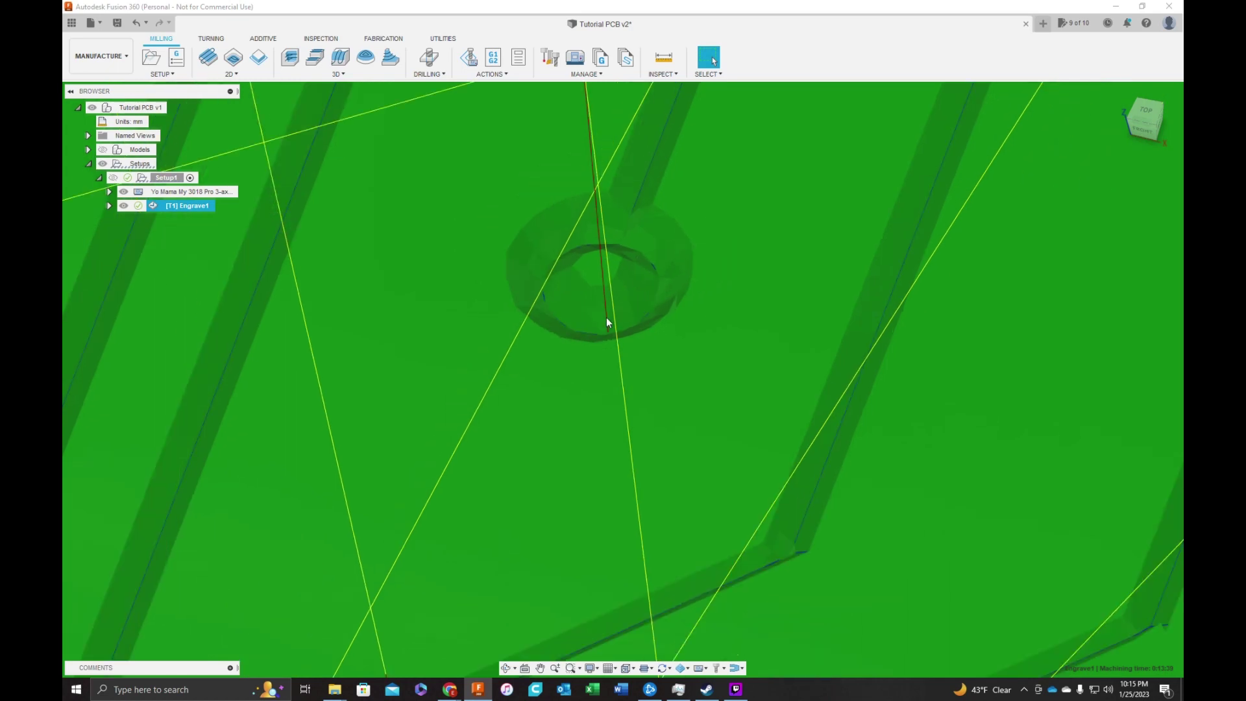
{"action": "scroll", "coordinate": [633, 292], "scroll_direction": "down", "scroll_amount": 10}
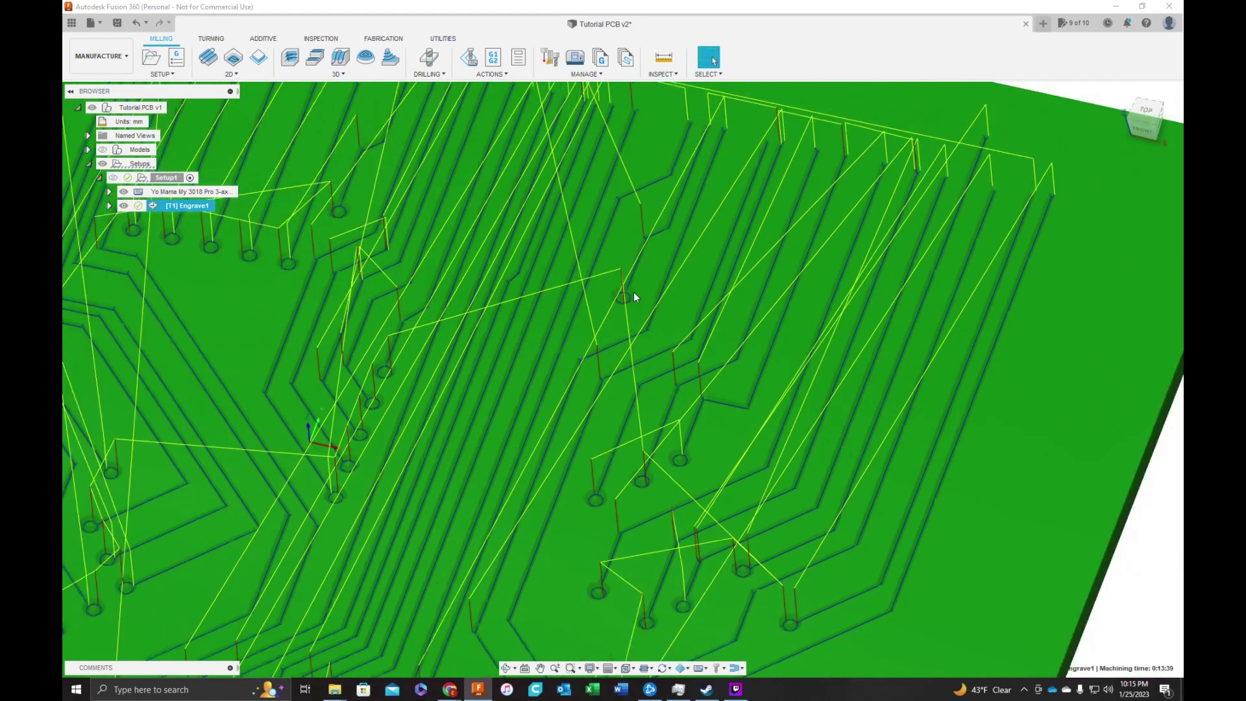
{"action": "key", "text": "Escape"}
{"action": "scroll", "coordinate": [754, 525], "scroll_direction": "down", "scroll_amount": 6}
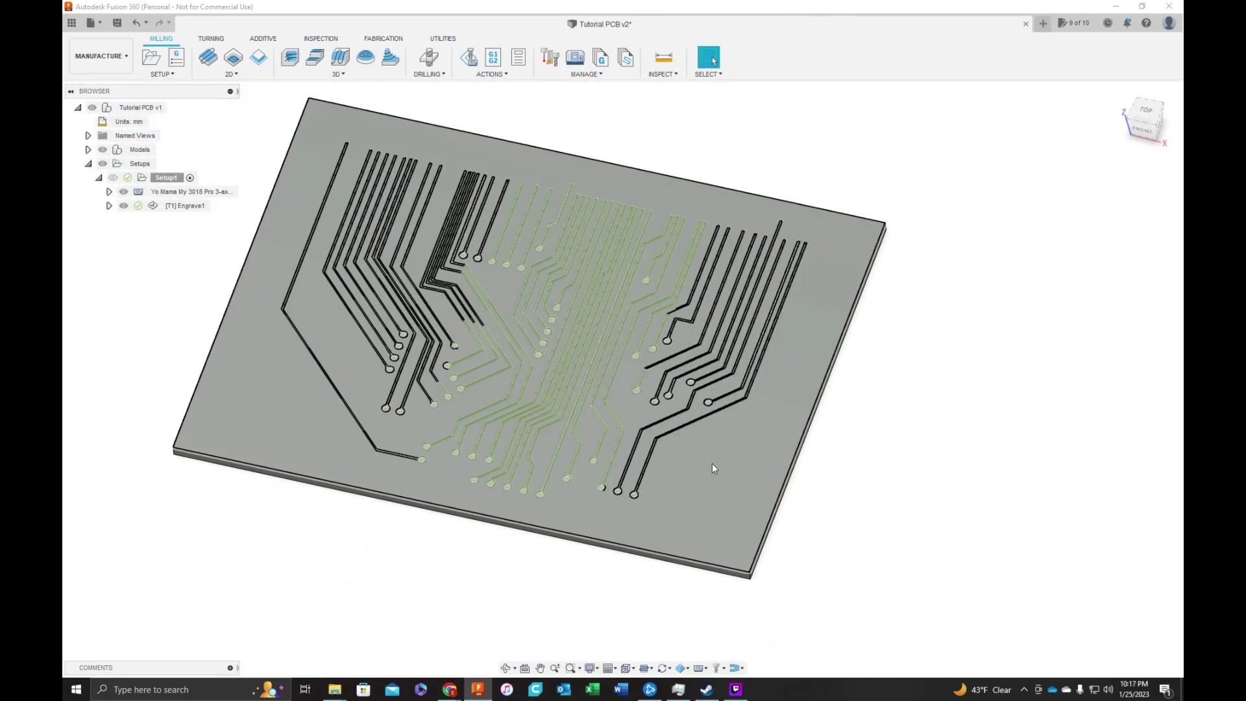
{"action": "scroll", "coordinate": [602, 466], "scroll_direction": "up", "scroll_amount": 5}
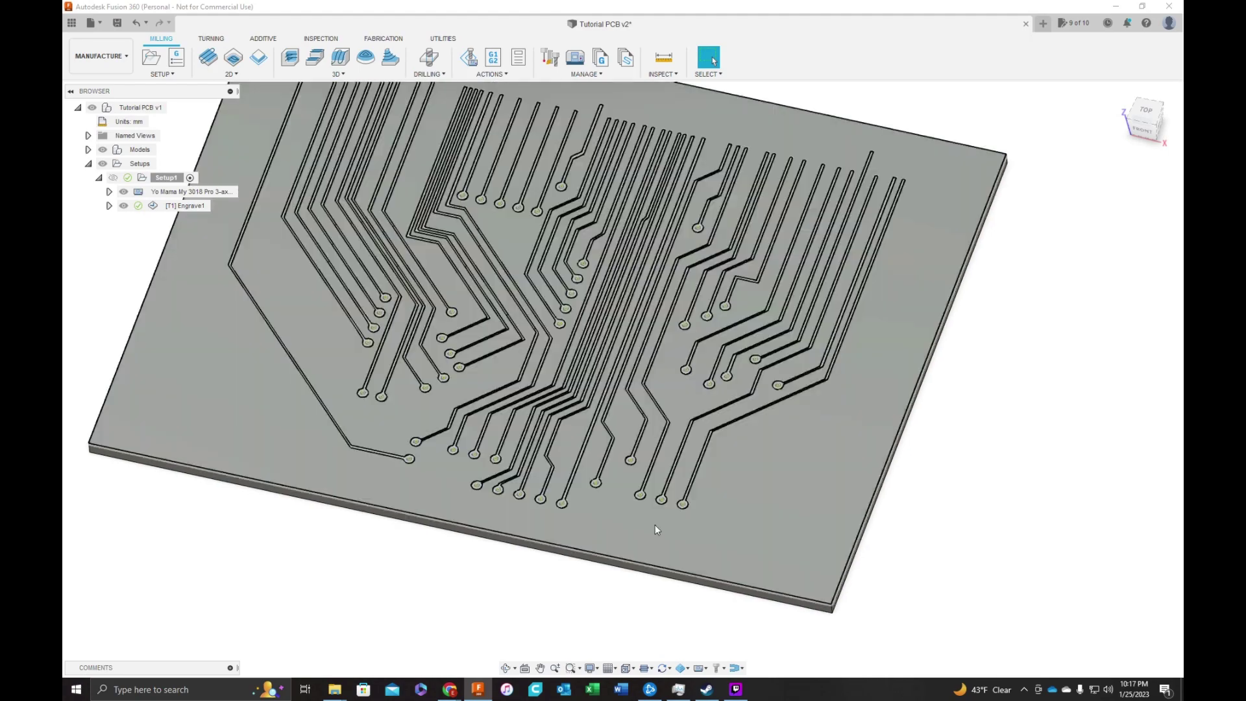
{"action": "scroll", "coordinate": [655, 529], "scroll_direction": "down", "scroll_amount": 3}
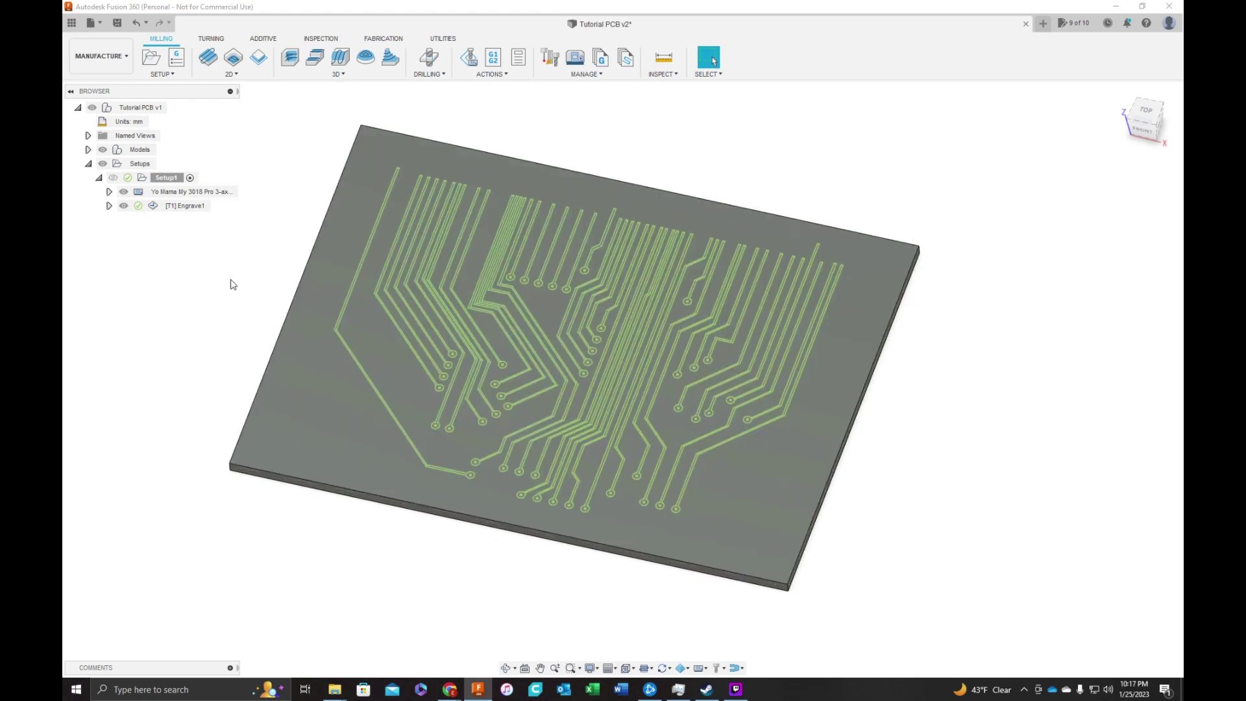
{"action": "left_click", "coordinate": [188, 206]}
{"action": "right_click", "coordinate": [190, 206]}
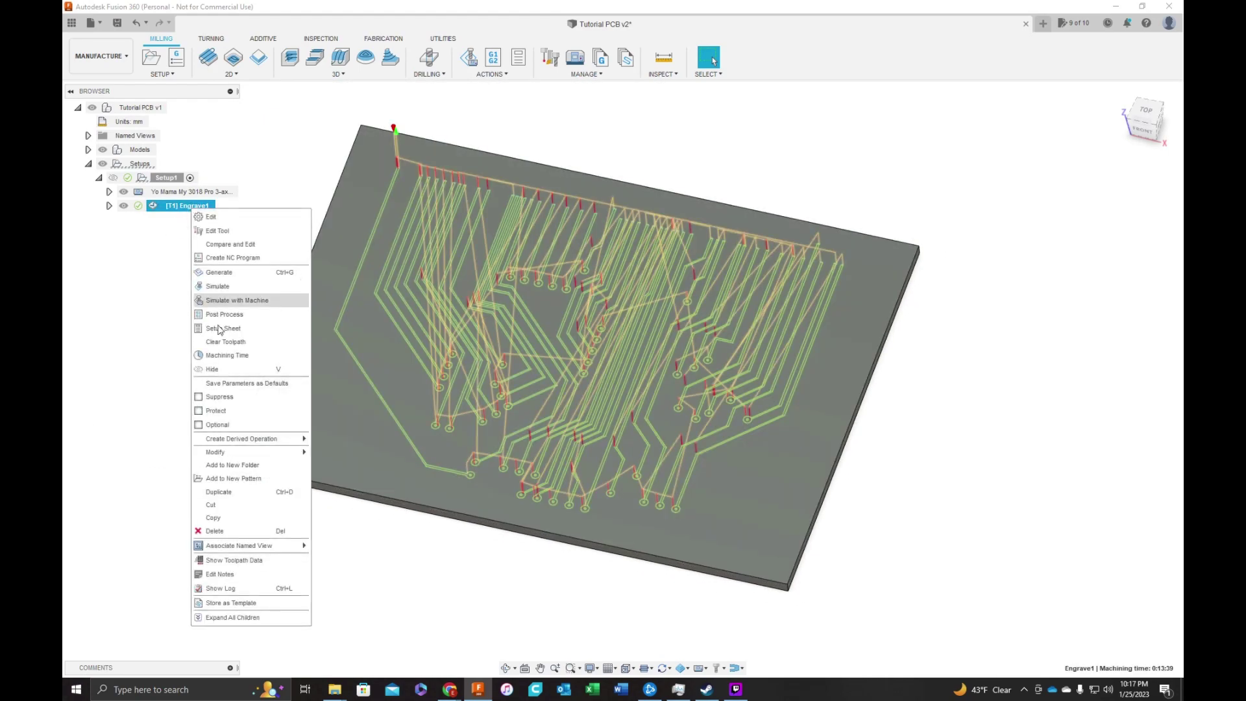
{"action": "left_click", "coordinate": [228, 354]}
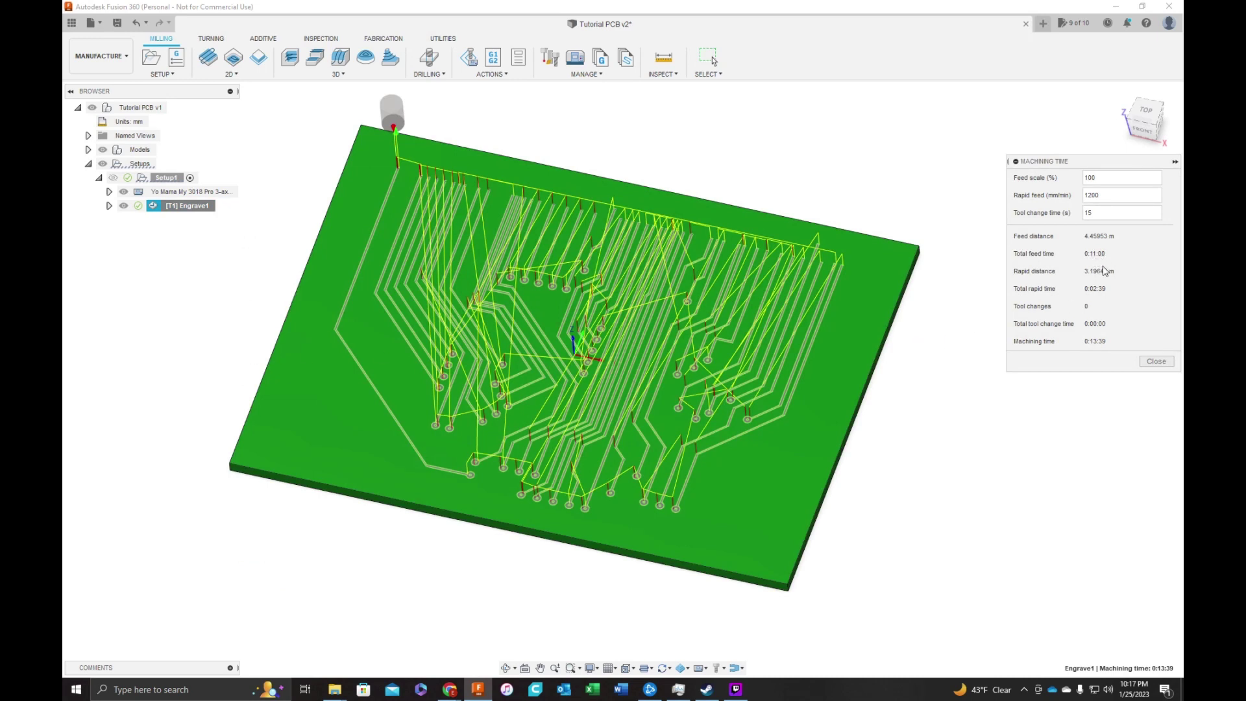
{"action": "left_click", "coordinate": [1145, 362]}
{"action": "left_click", "coordinate": [1017, 387]}
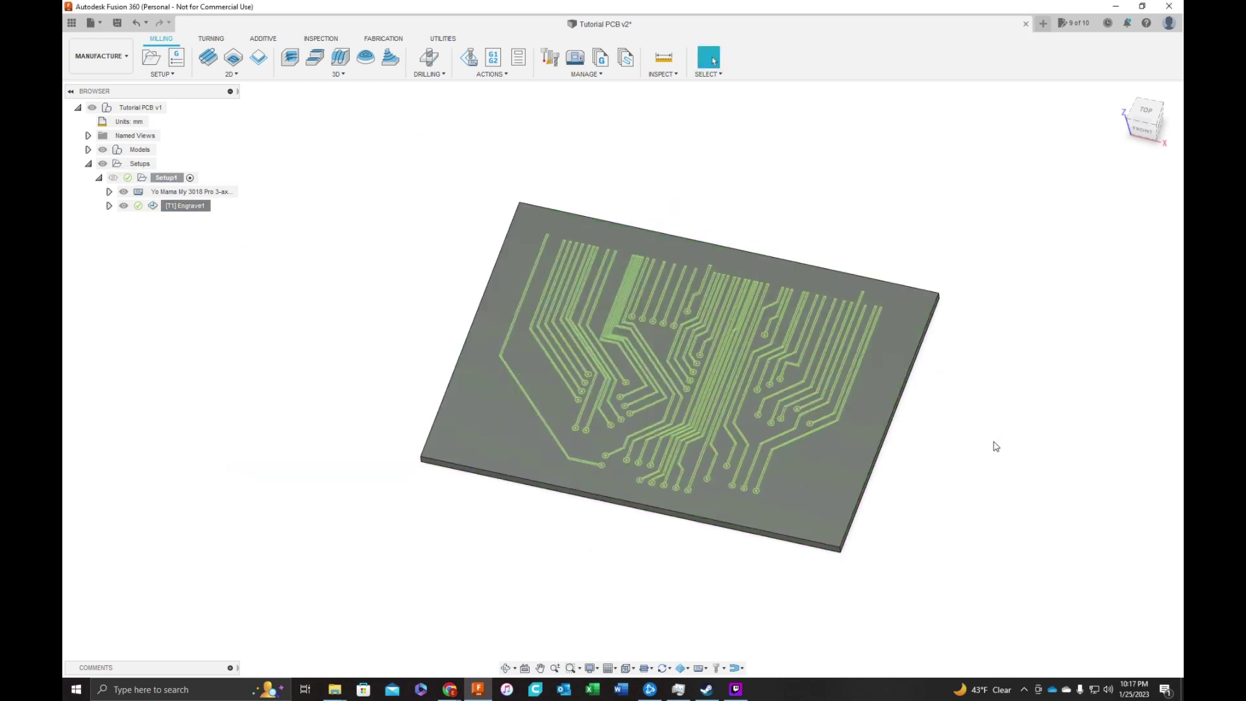
{"action": "scroll", "coordinate": [746, 415], "scroll_direction": "up", "scroll_amount": 5}
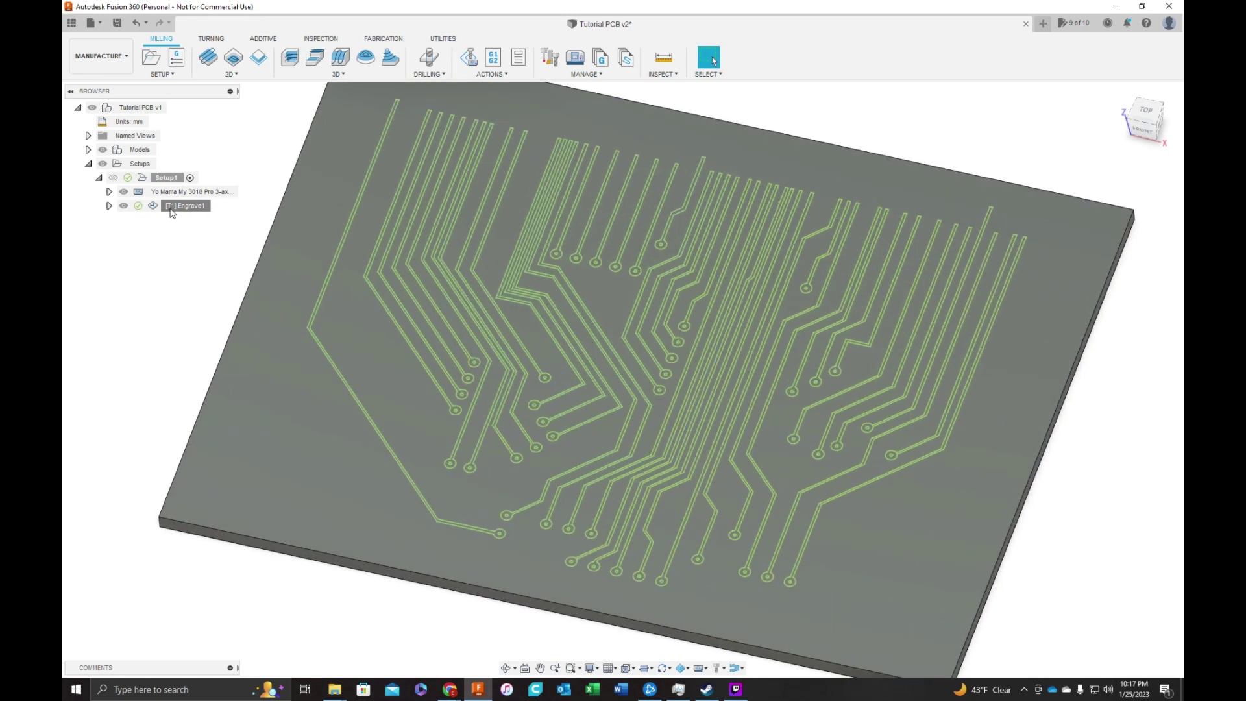
Step: Start a simulation of Engrave1 and play it with adjusted playback speed
{"action": "right_click", "coordinate": [171, 208]}
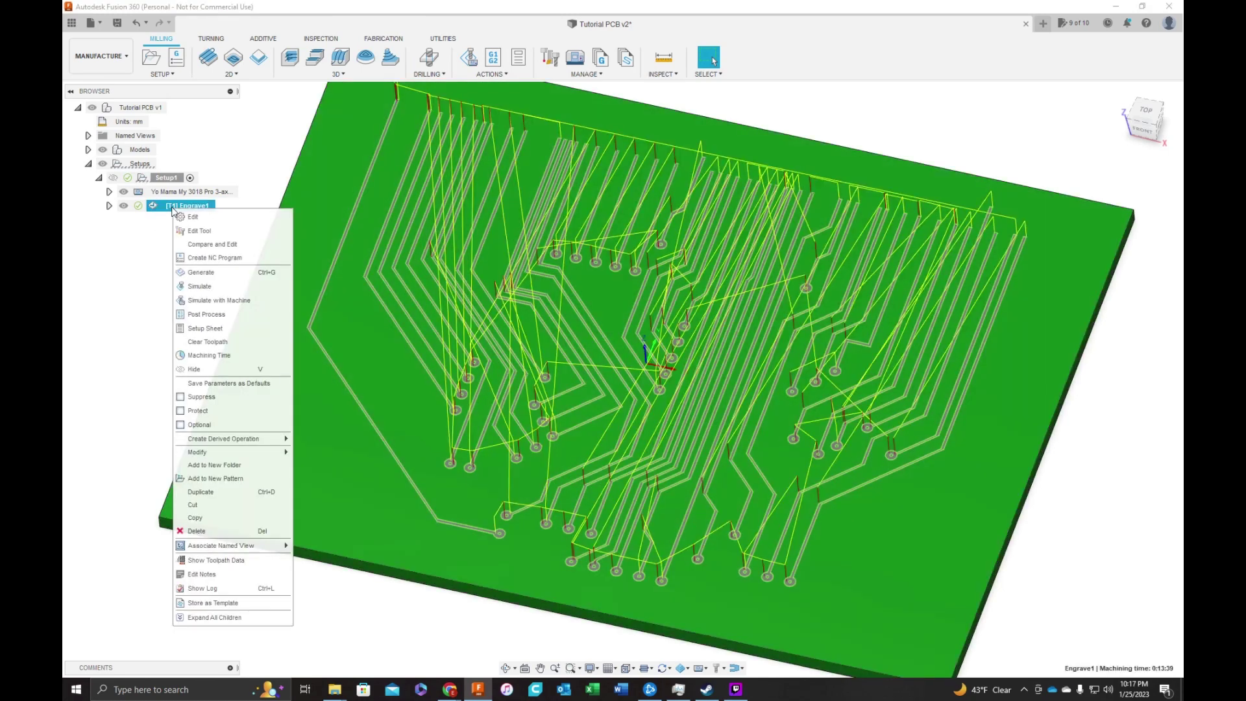
{"action": "left_click", "coordinate": [197, 287]}
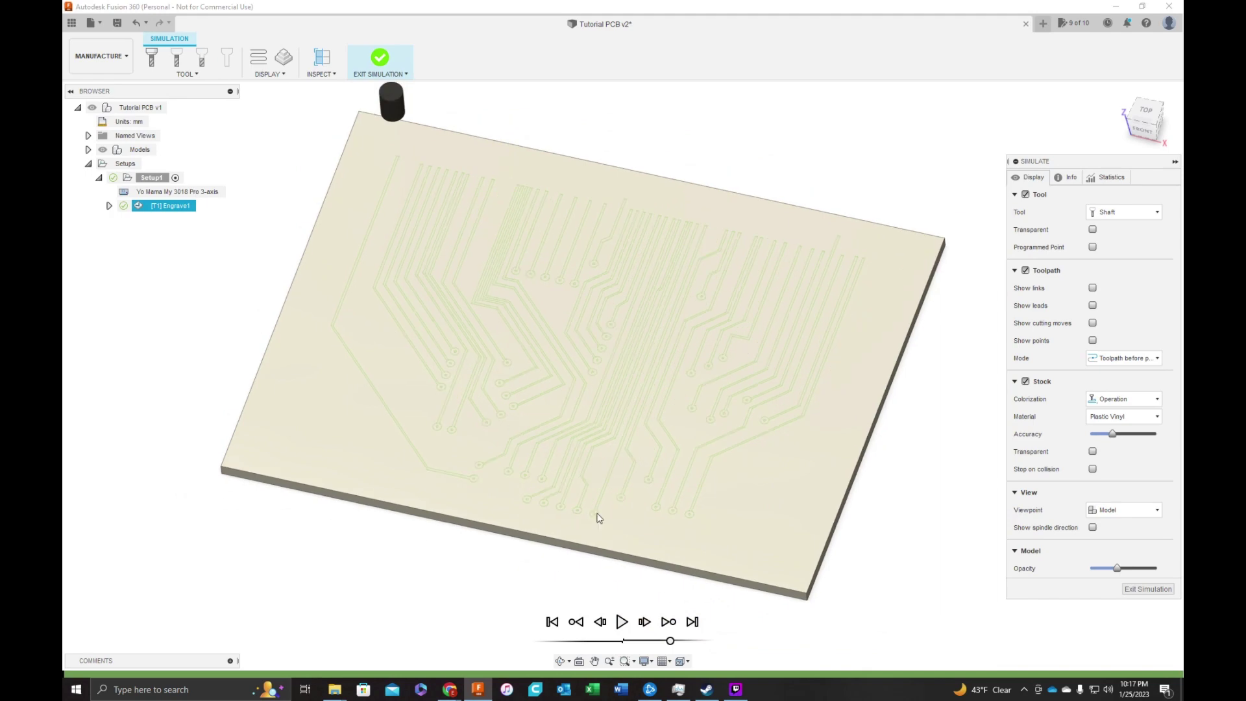
{"action": "left_click", "coordinate": [620, 622]}
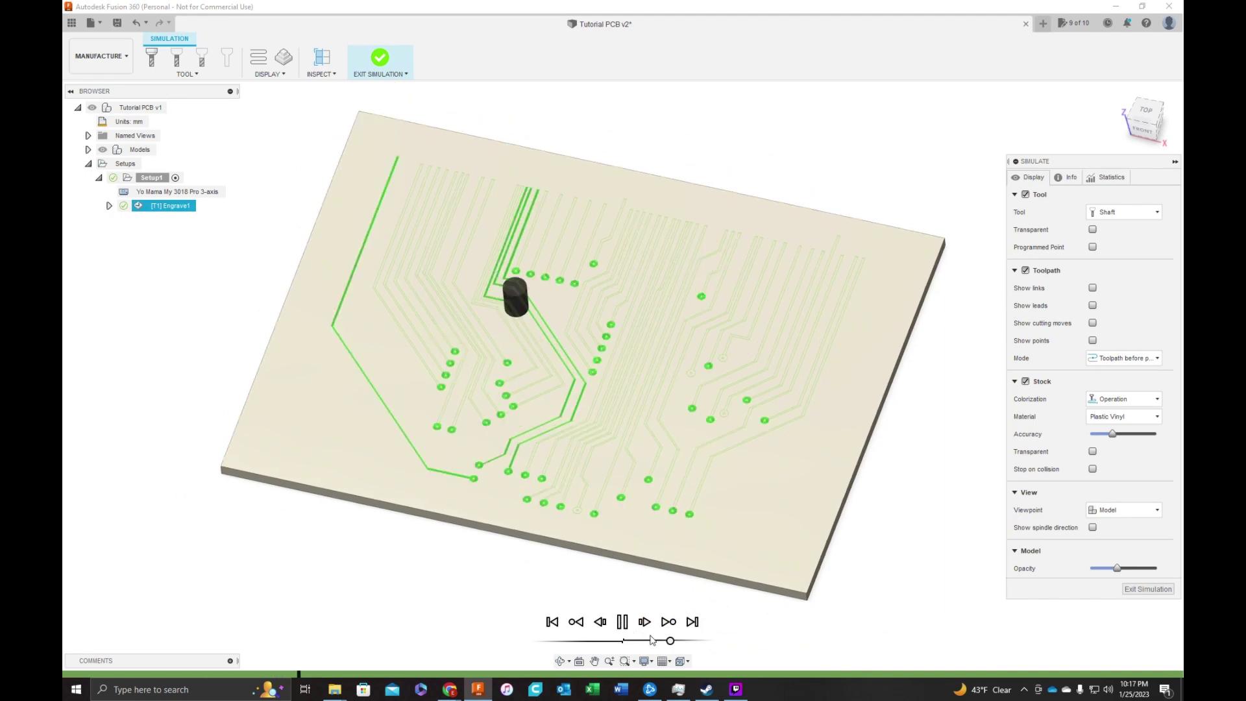
{"action": "left_click_drag", "start_coordinate": [671, 640], "coordinate": [654, 640]}
Step: Zoom and pan to inspect the carved traces, then exit the simulation
{"action": "scroll", "coordinate": [465, 287], "scroll_direction": "up", "scroll_amount": 3}
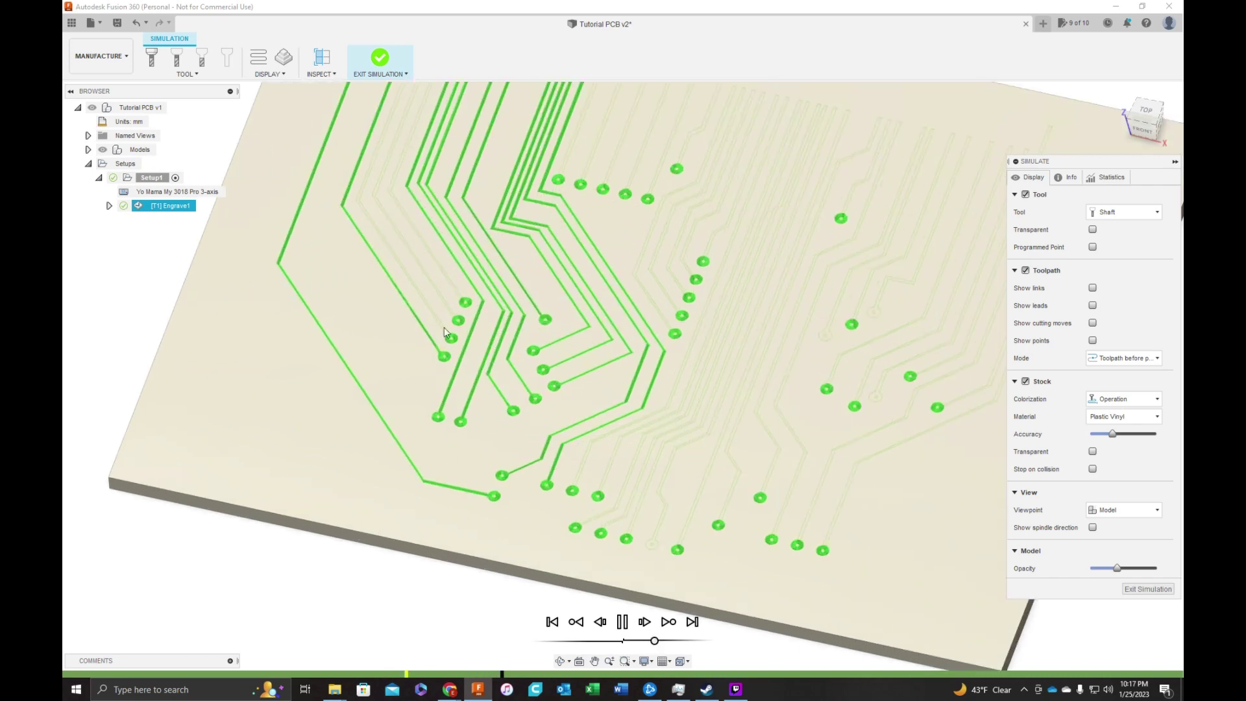
{"action": "scroll", "coordinate": [448, 208], "scroll_direction": "down", "scroll_amount": 3}
{"action": "scroll", "coordinate": [422, 321], "scroll_direction": "up", "scroll_amount": 4}
{"action": "scroll", "coordinate": [428, 331], "scroll_direction": "up", "scroll_amount": 3}
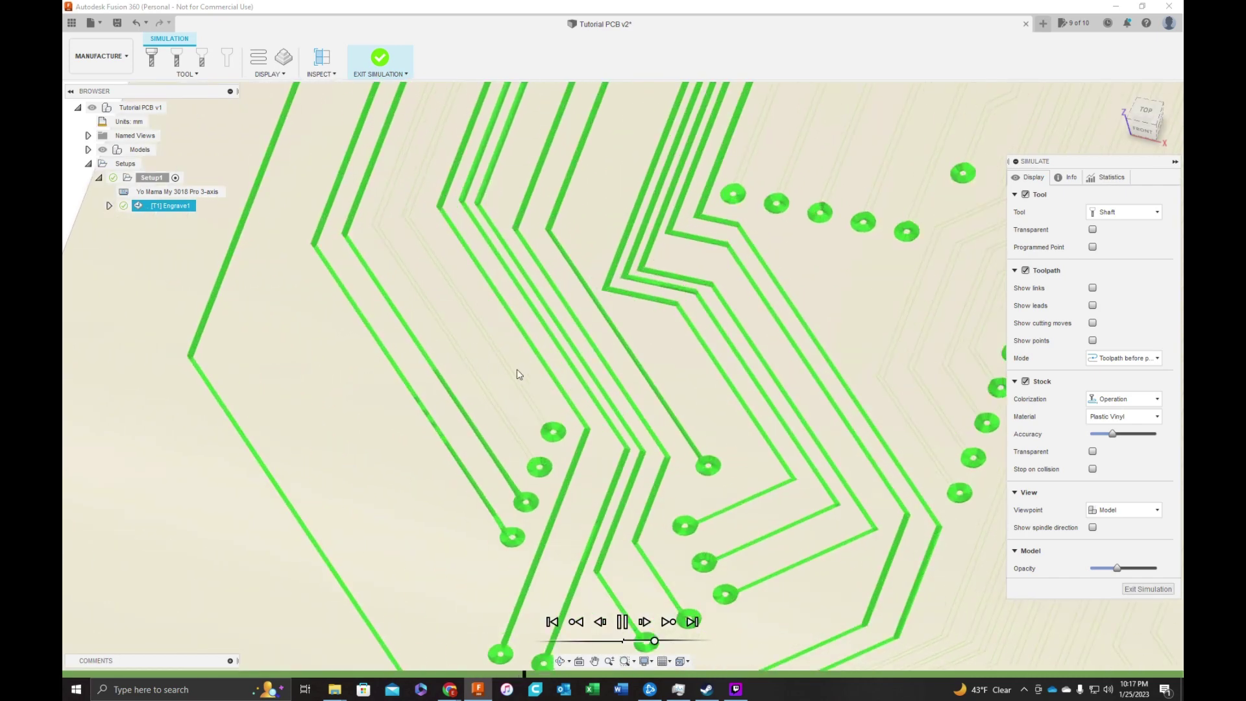
{"action": "scroll", "coordinate": [539, 375], "scroll_direction": "up", "scroll_amount": 1}
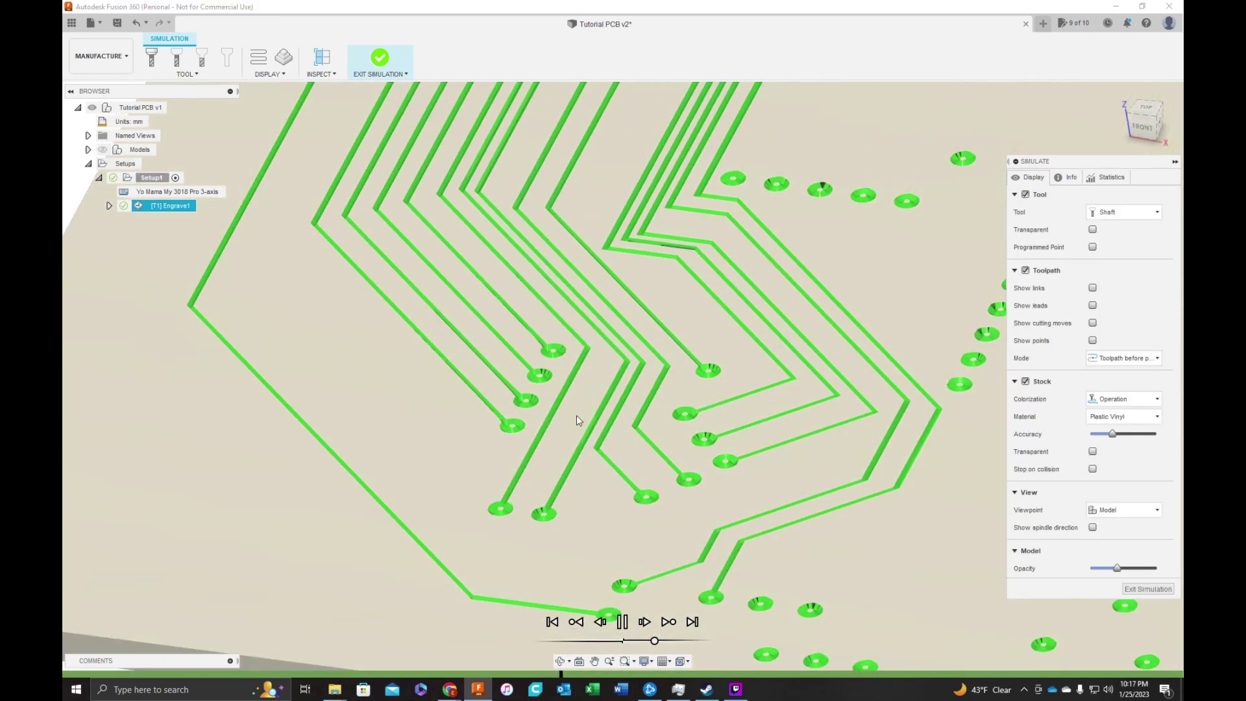
{"action": "scroll", "coordinate": [741, 424], "scroll_direction": "down", "scroll_amount": 3}
{"action": "scroll", "coordinate": [668, 422], "scroll_direction": "down", "scroll_amount": 3}
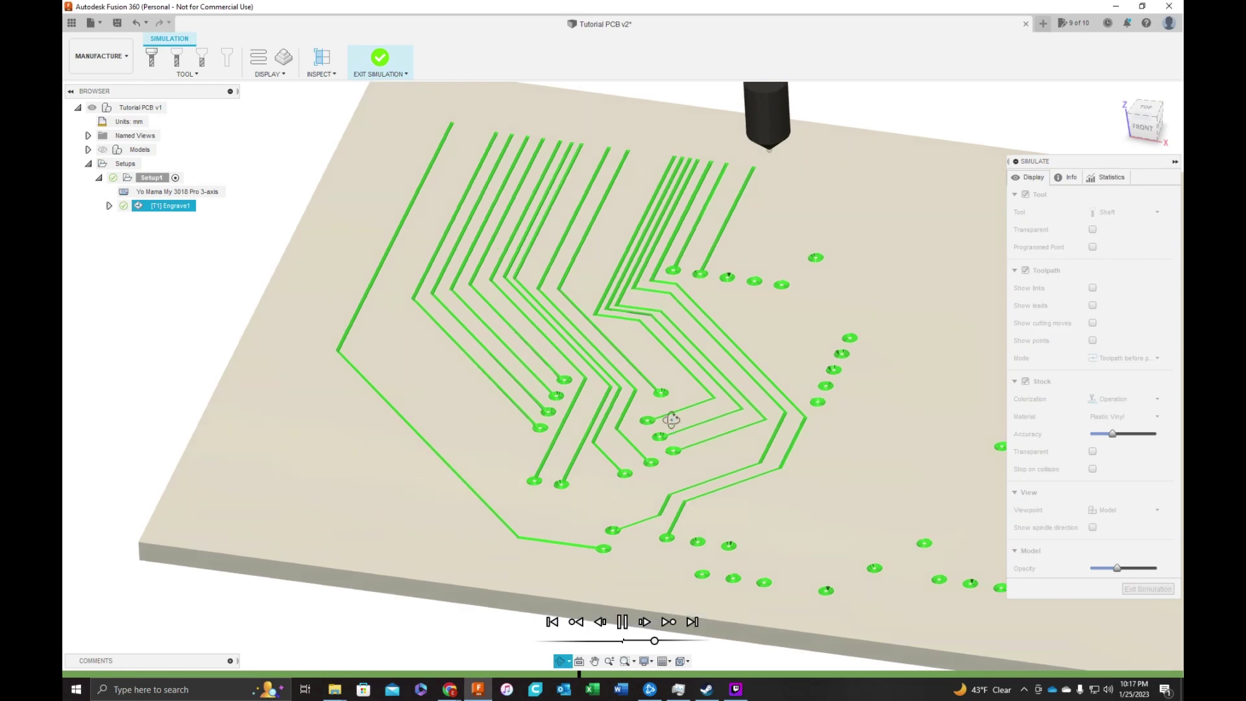
{"action": "scroll", "coordinate": [853, 425], "scroll_direction": "up", "scroll_amount": 2}
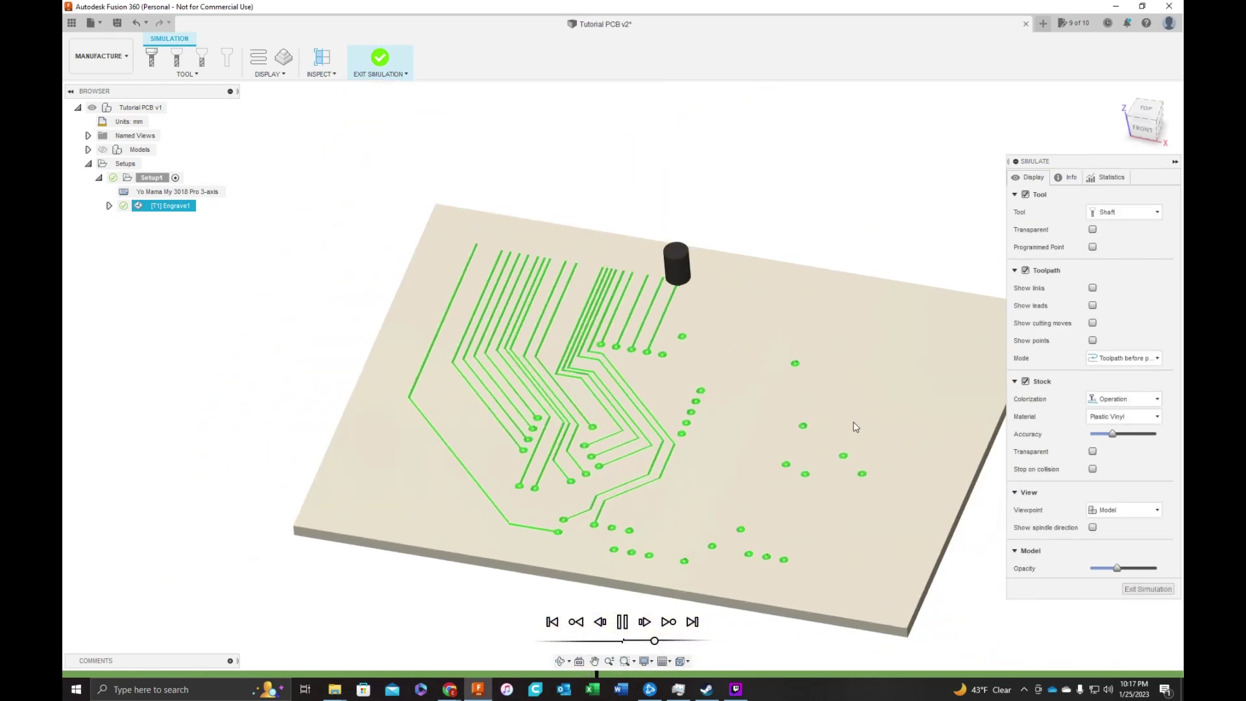
{"action": "middle_click_drag", "start_coordinate": [853, 425], "coordinate": [729, 394]}
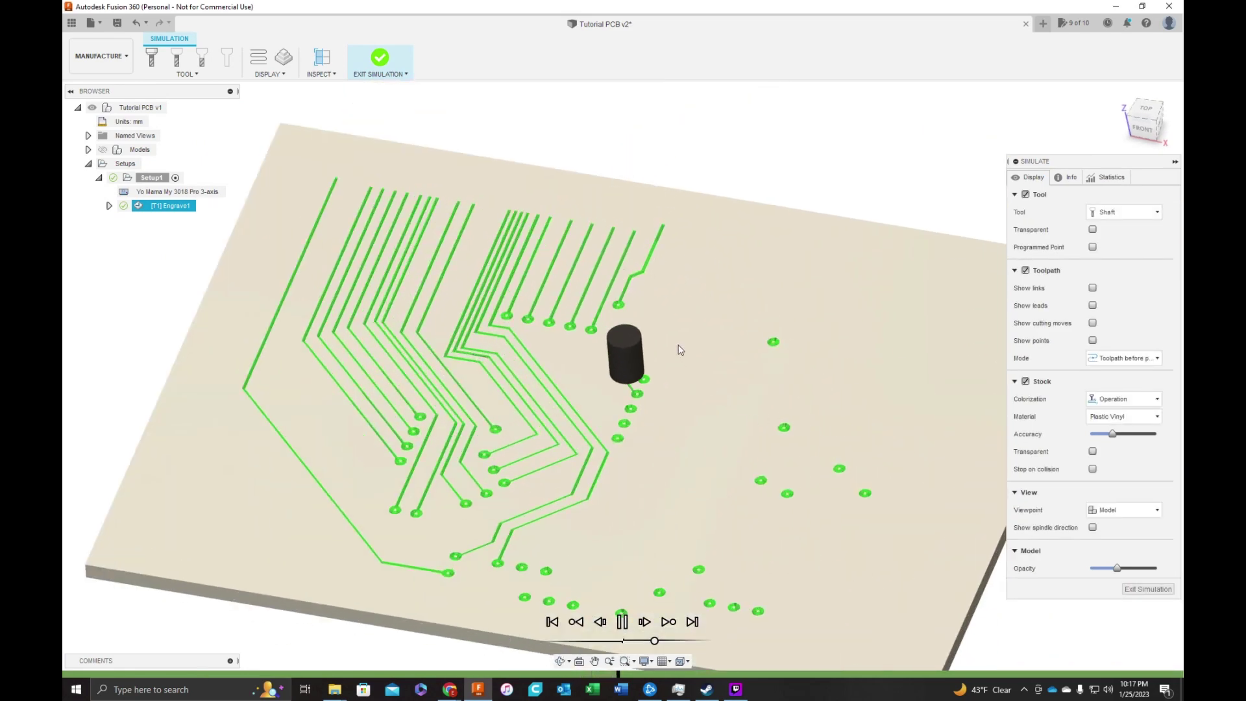
{"action": "left_click", "coordinate": [1136, 590]}
{"action": "scroll", "coordinate": [979, 555], "scroll_direction": "down", "scroll_amount": 2}
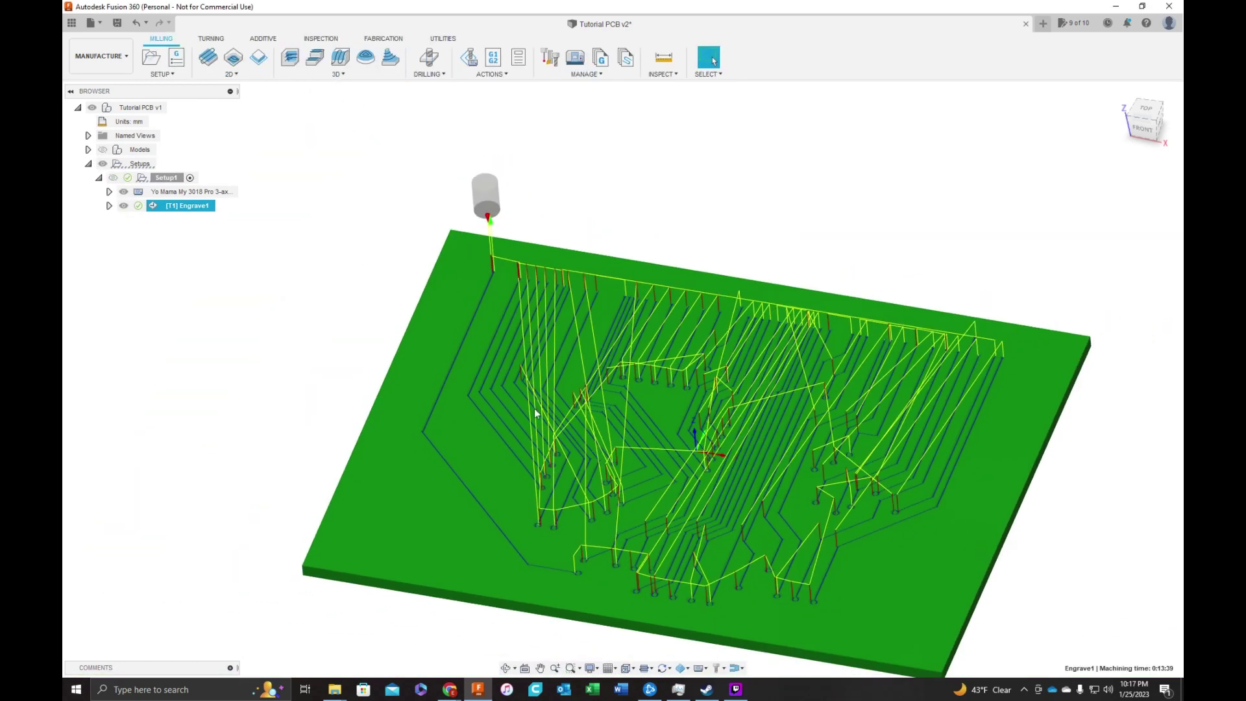
Step: Show the board model again and open Post Process for Engrave1
{"action": "left_click", "coordinate": [239, 314]}
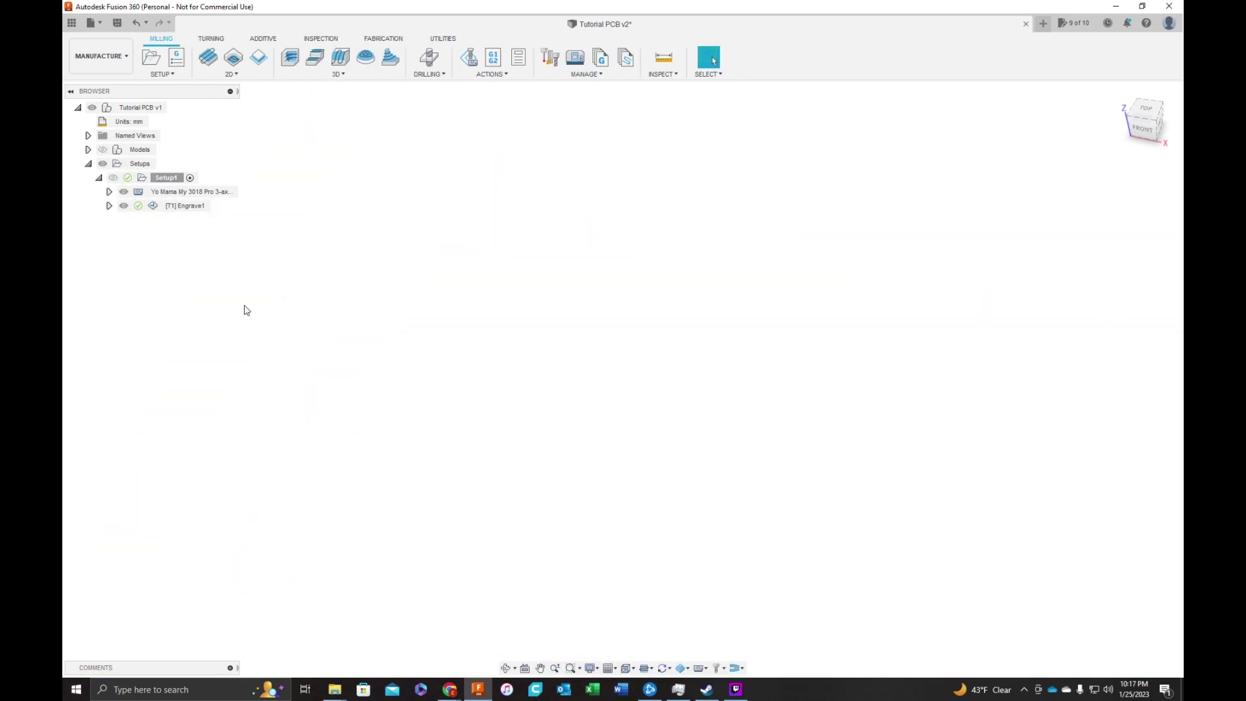
{"action": "left_click", "coordinate": [102, 150]}
{"action": "right_click", "coordinate": [184, 209]}
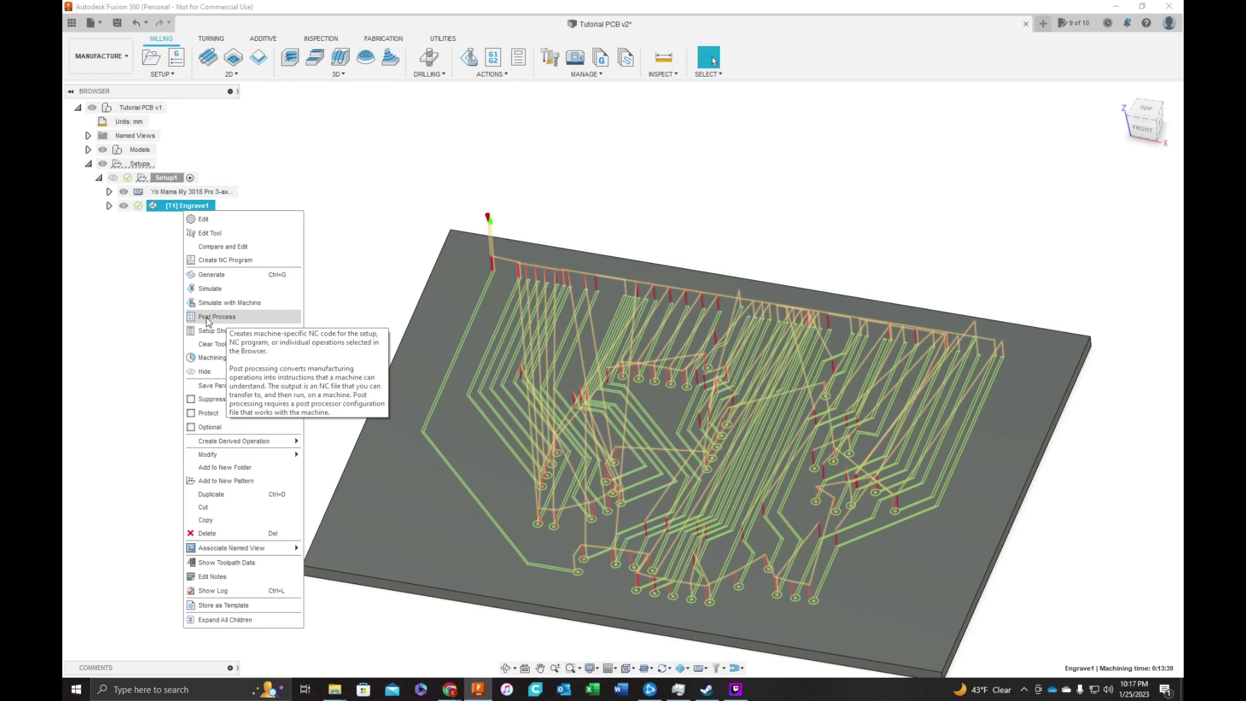
{"action": "left_click", "coordinate": [206, 318]}
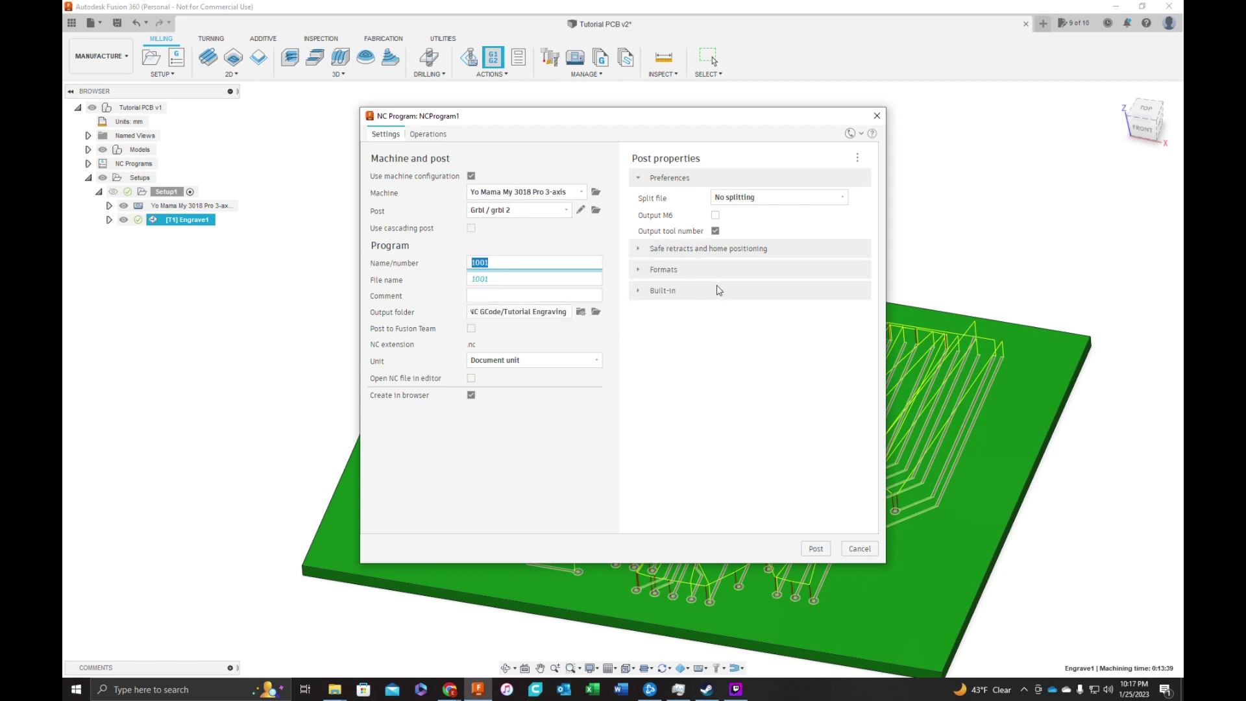
Step: Keep Safe Retracts set to Clearance Height under Safe retracts and home positioning
{"action": "left_click", "coordinate": [639, 252]}
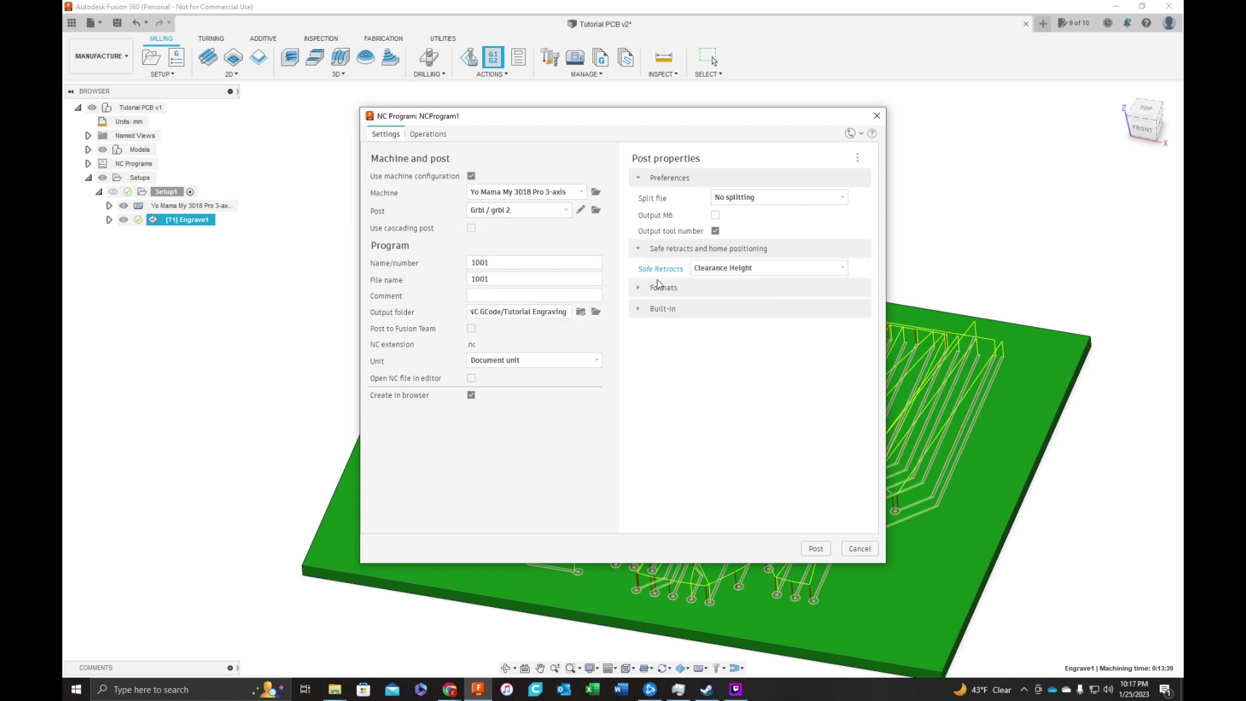
{"action": "left_click", "coordinate": [739, 268]}
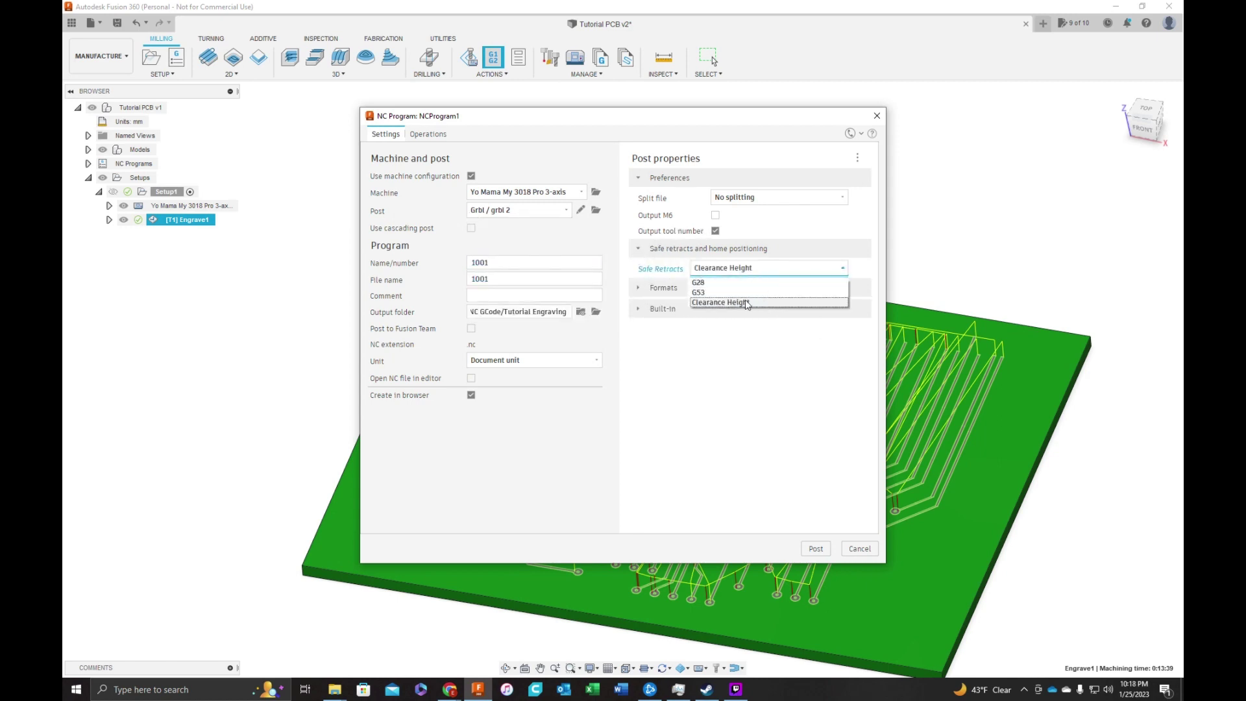
{"action": "left_click", "coordinate": [707, 309]}
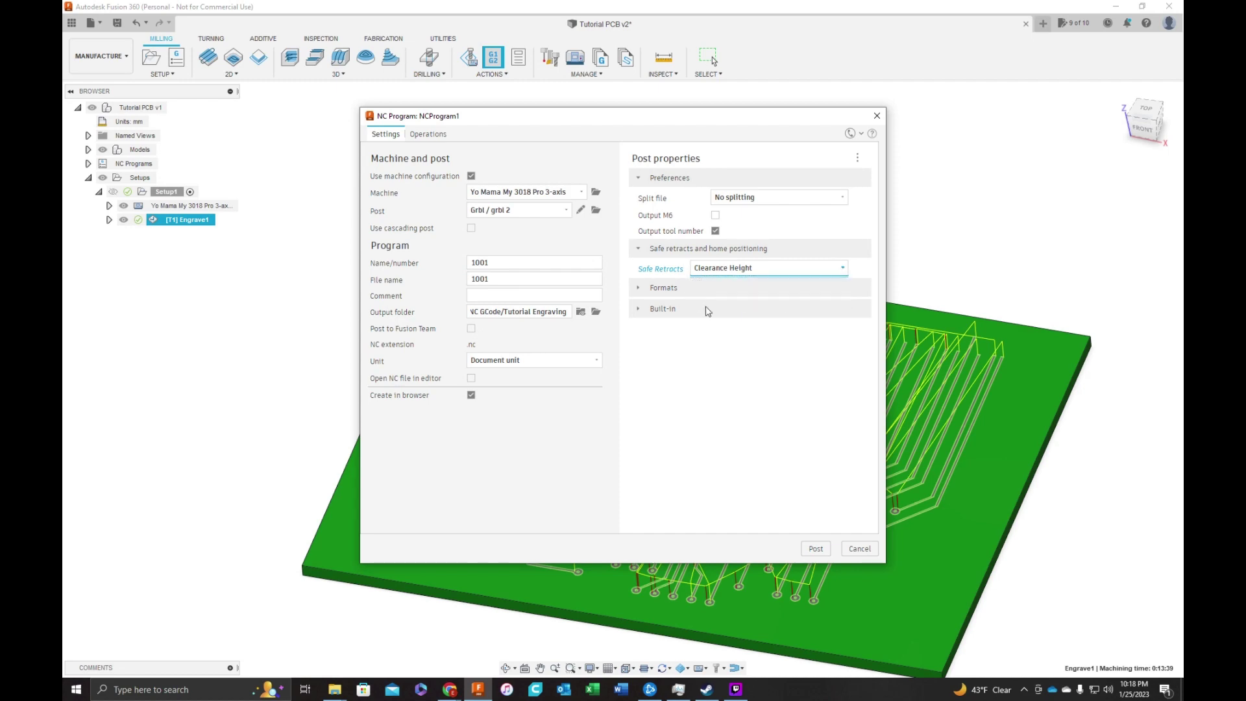
Step: Create a Tutorial PCB folder inside CNC GCode and select it as the output folder
{"action": "left_click", "coordinate": [595, 312]}
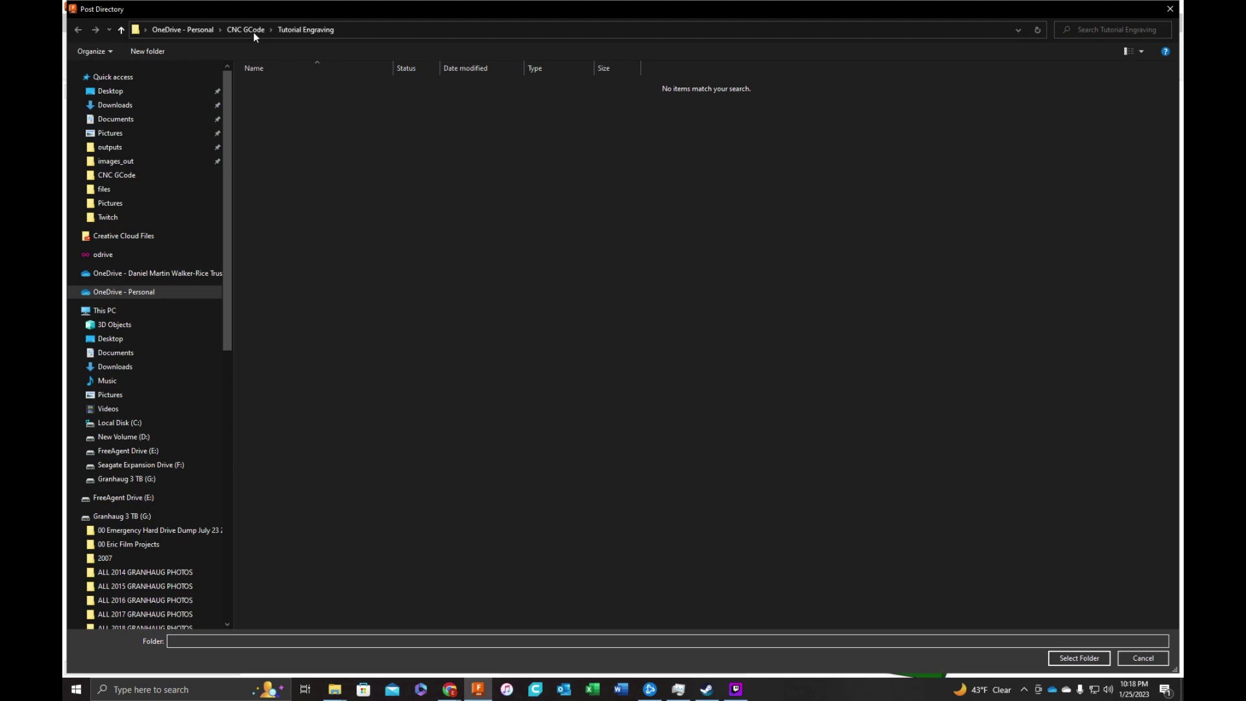
{"action": "left_click", "coordinate": [252, 31]}
{"action": "left_click", "coordinate": [148, 51]}
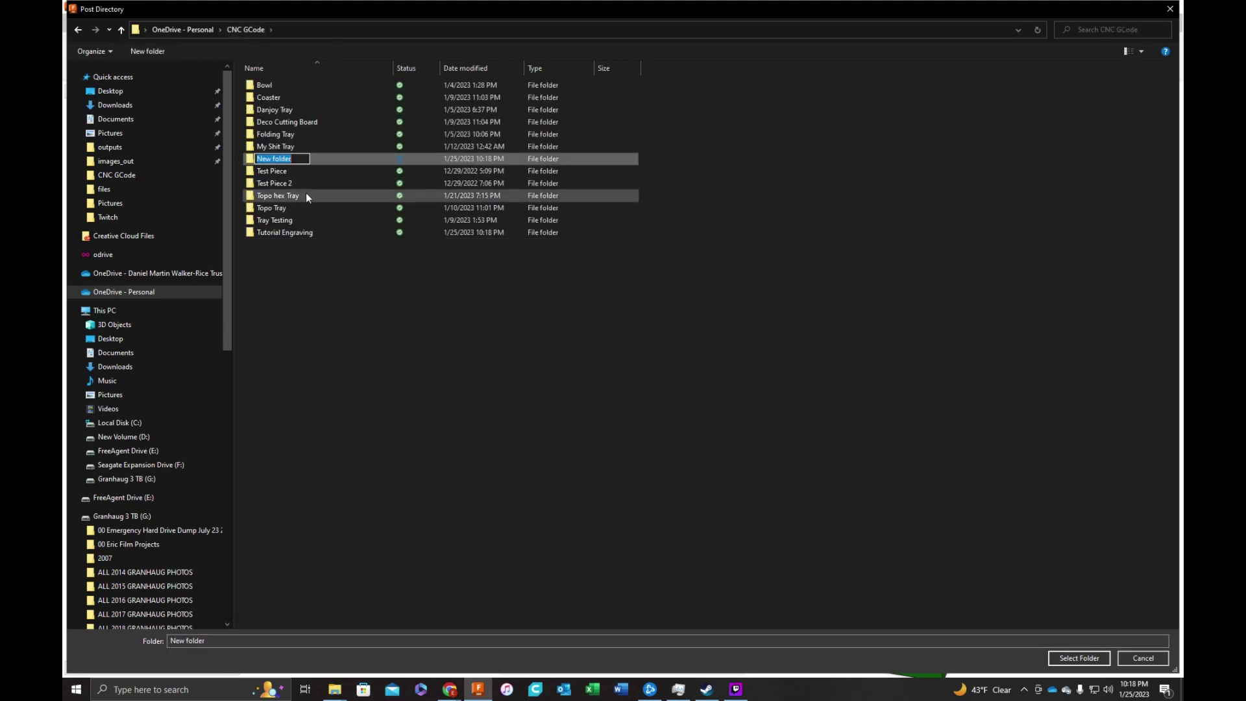
{"action": "type", "text": "Tu"}
{"action": "key", "text": "Return"}
{"action": "key", "text": "Return"}
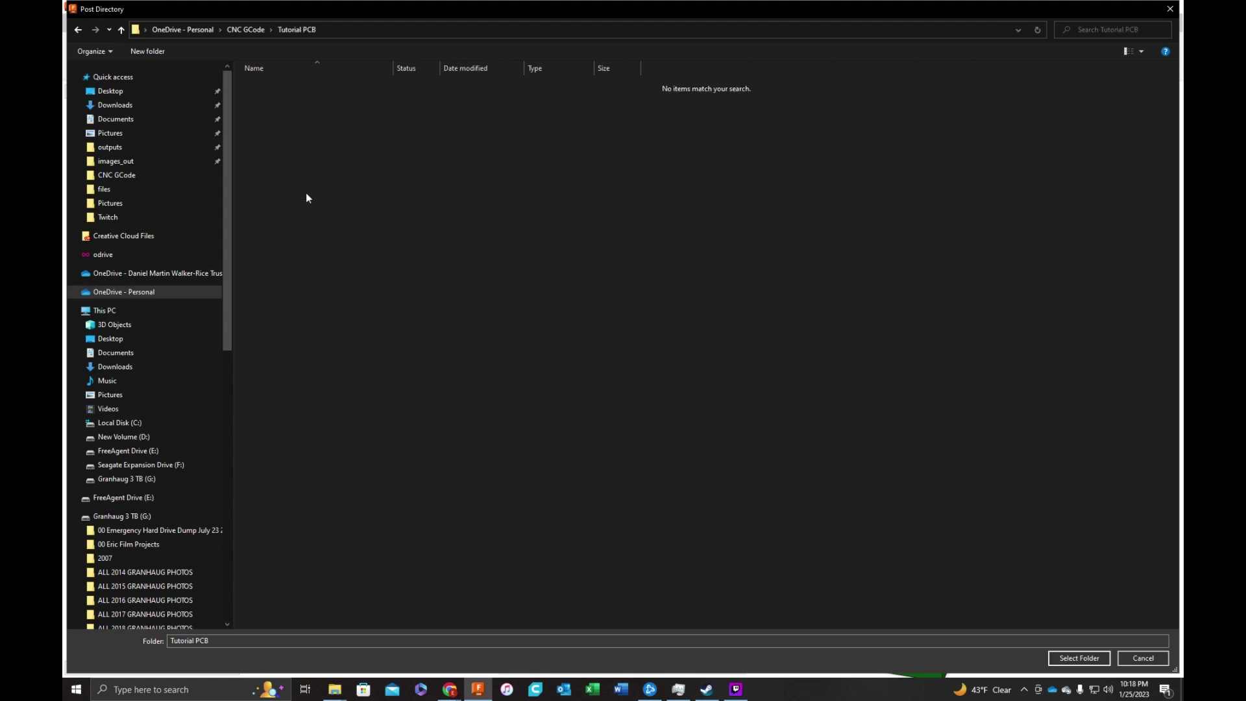
{"action": "left_click", "coordinate": [1079, 658]}
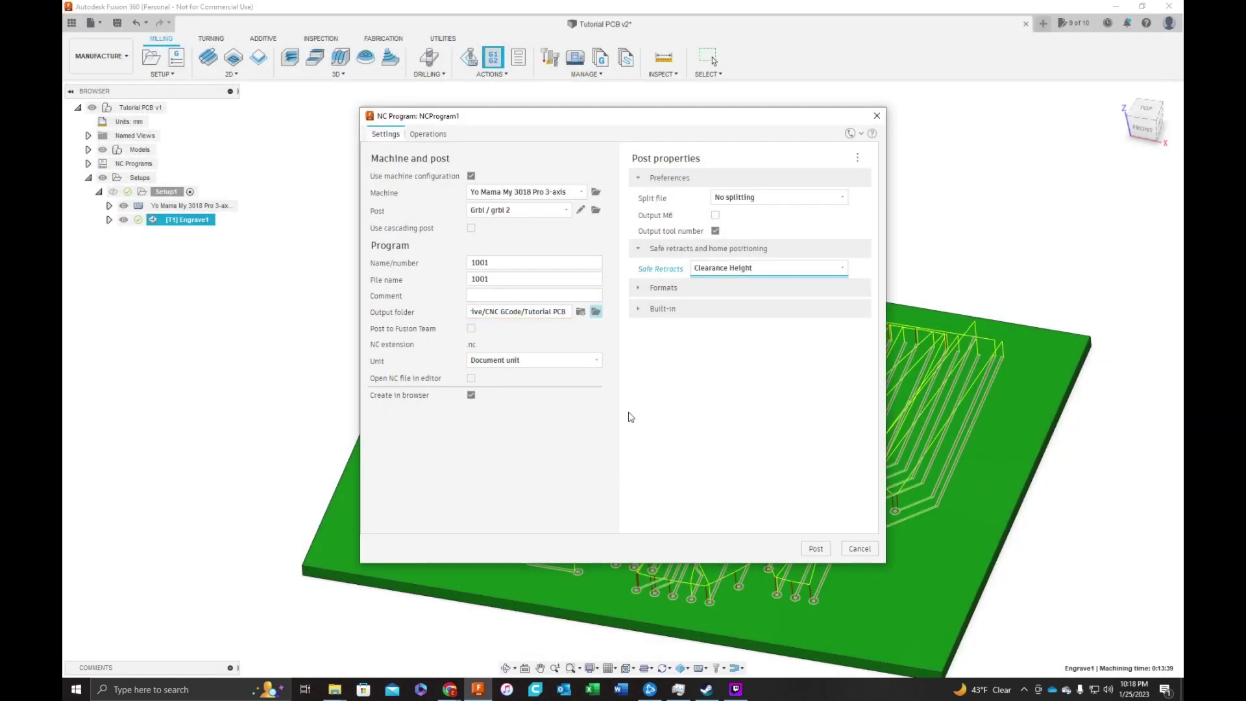
Step: Check the output folder in Explorer and name the NC program 1001_Engraving_PCB
{"action": "left_click", "coordinate": [581, 312]}
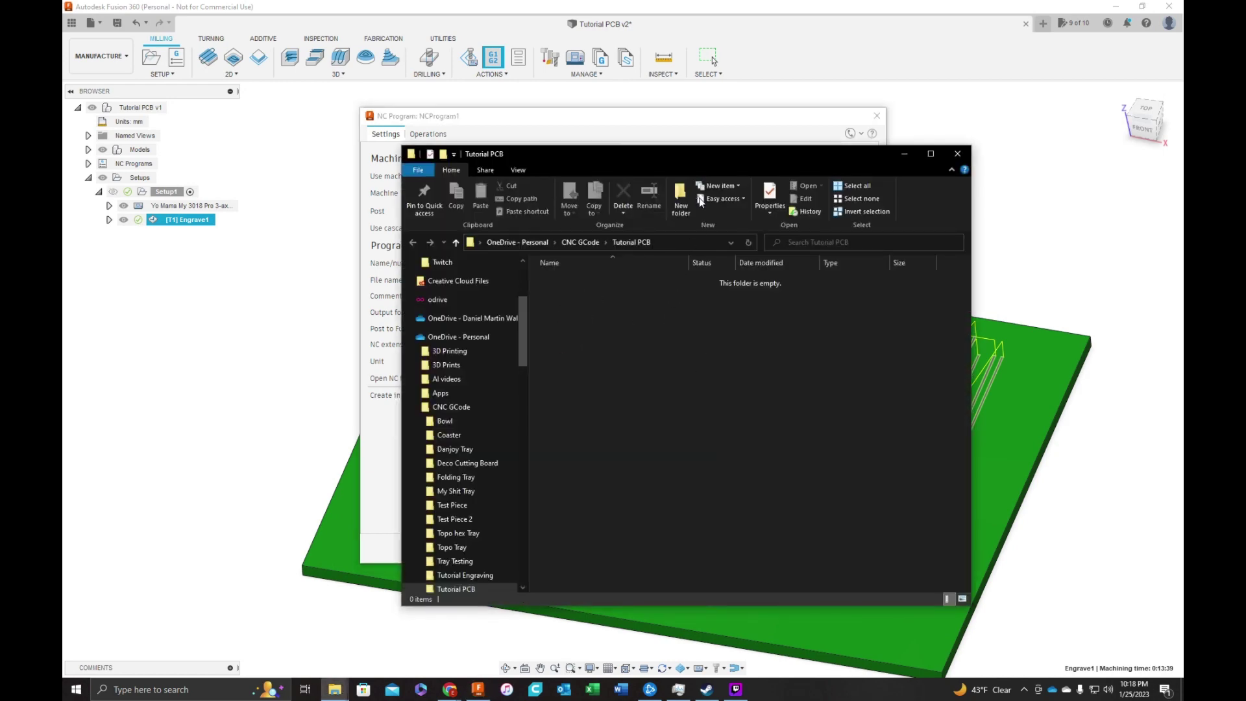
{"action": "left_click_drag", "start_coordinate": [710, 158], "coordinate": [307, 174]}
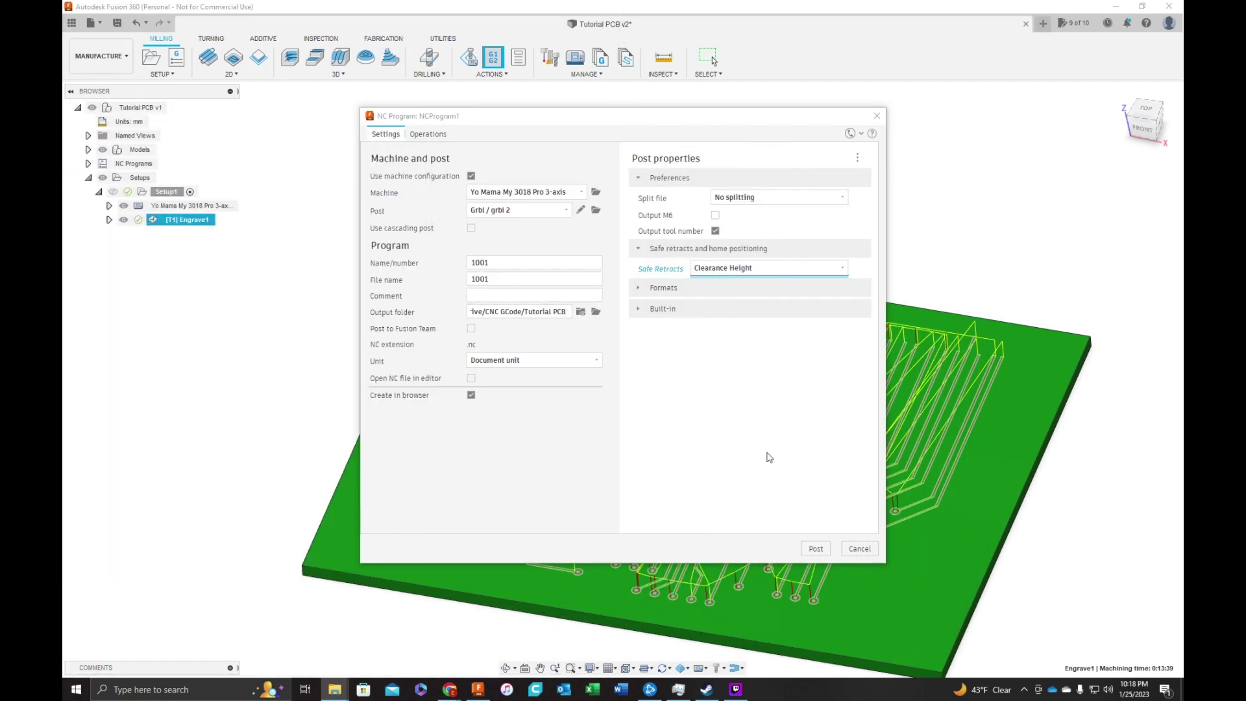
{"action": "left_click", "coordinate": [508, 261]}
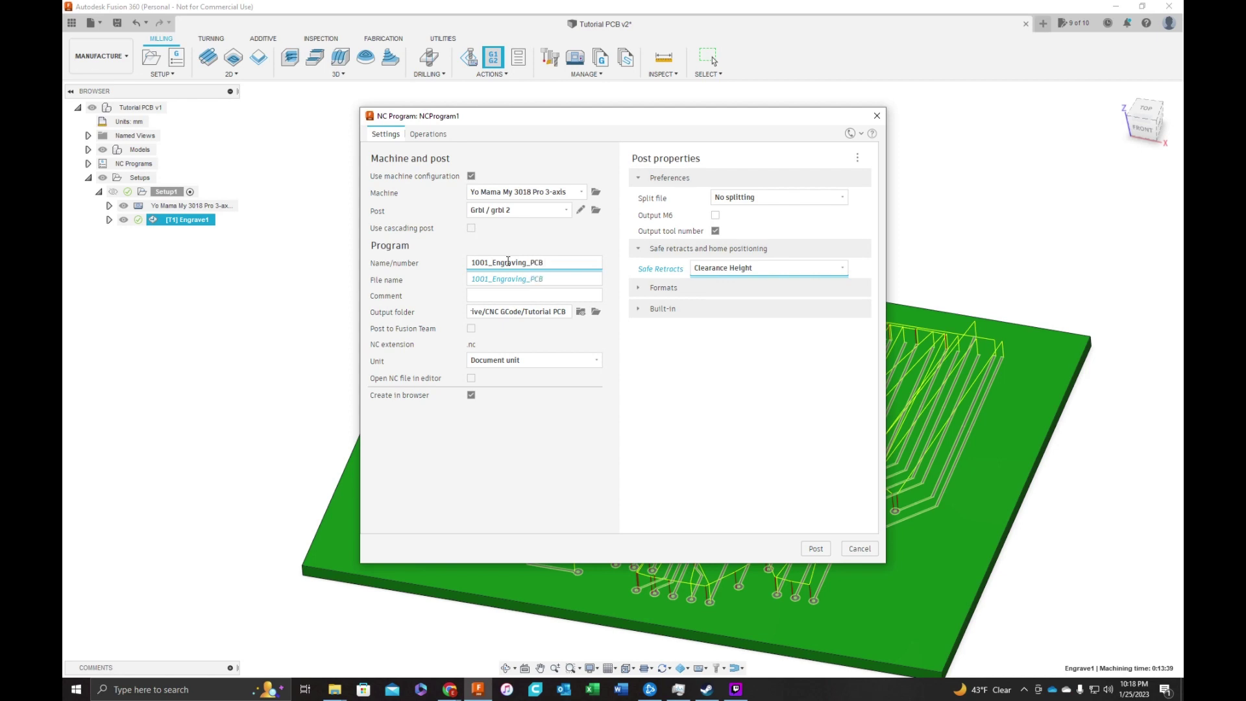
{"action": "left_click", "coordinate": [730, 445]}
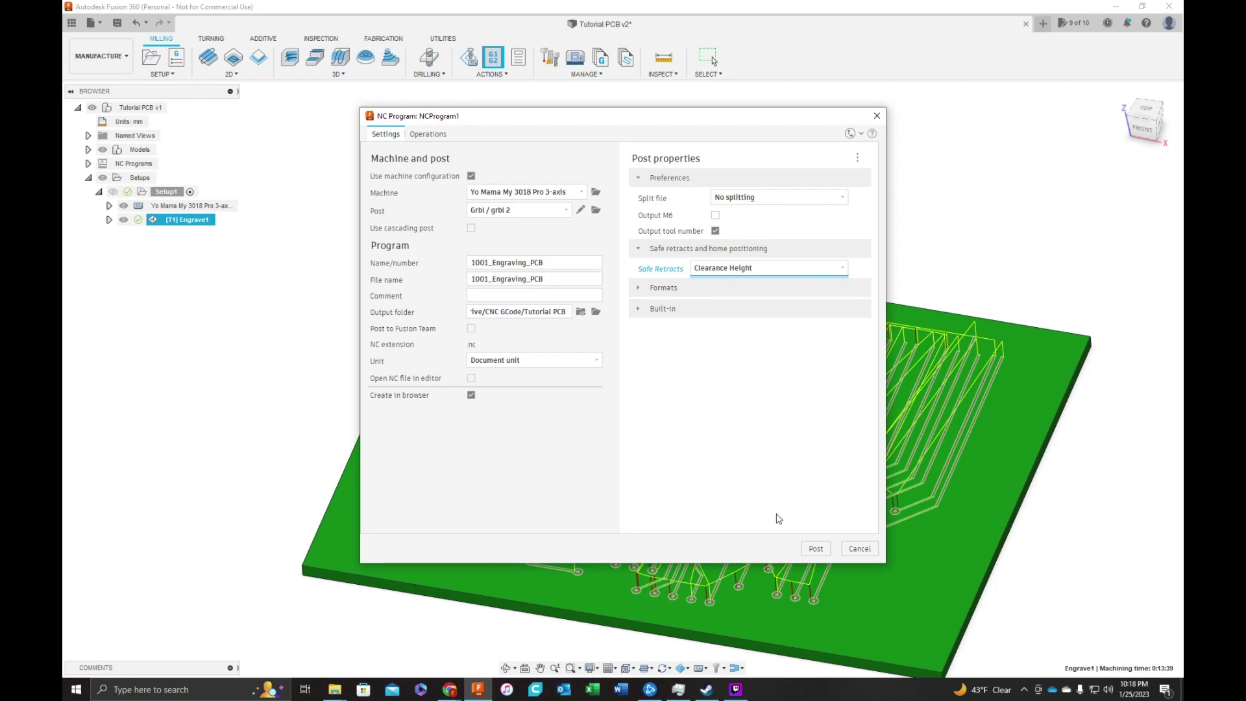
Step: Post the G-code, verify the 112 KB 1001_Engraving_PCB.nc in Tutorial PCB, and close Explorer
{"action": "left_click", "coordinate": [815, 549]}
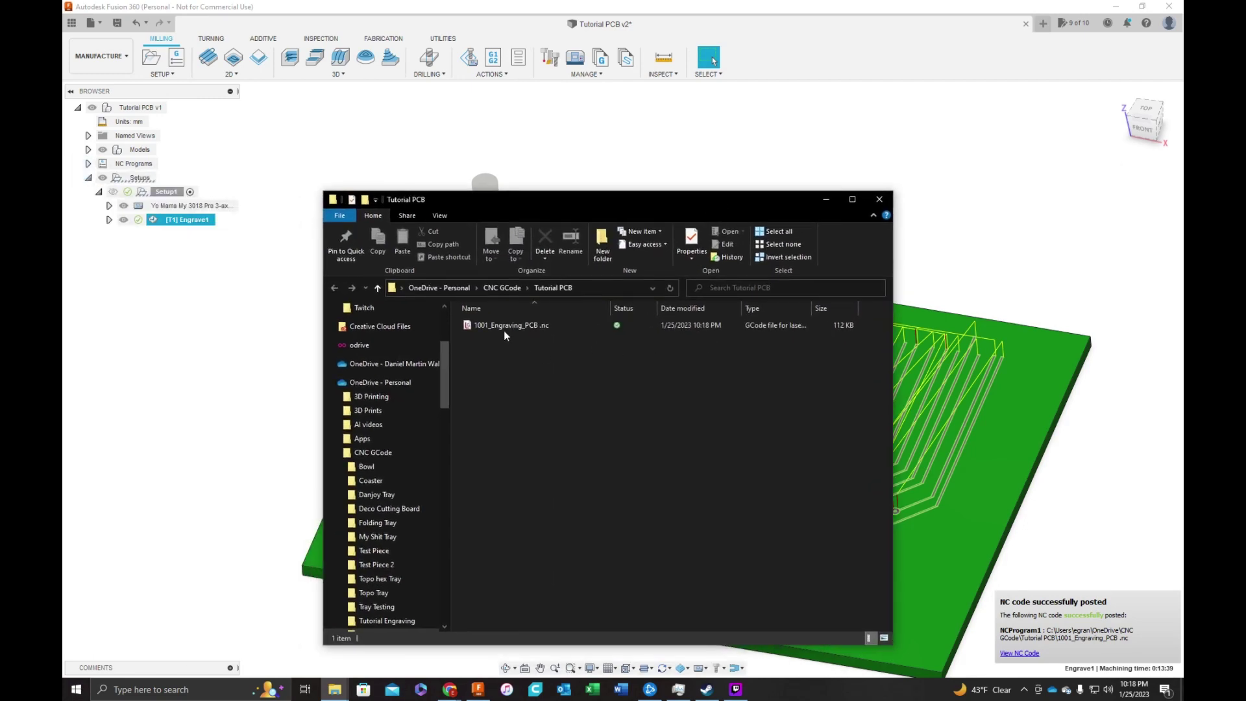
{"action": "left_click", "coordinate": [503, 329]}
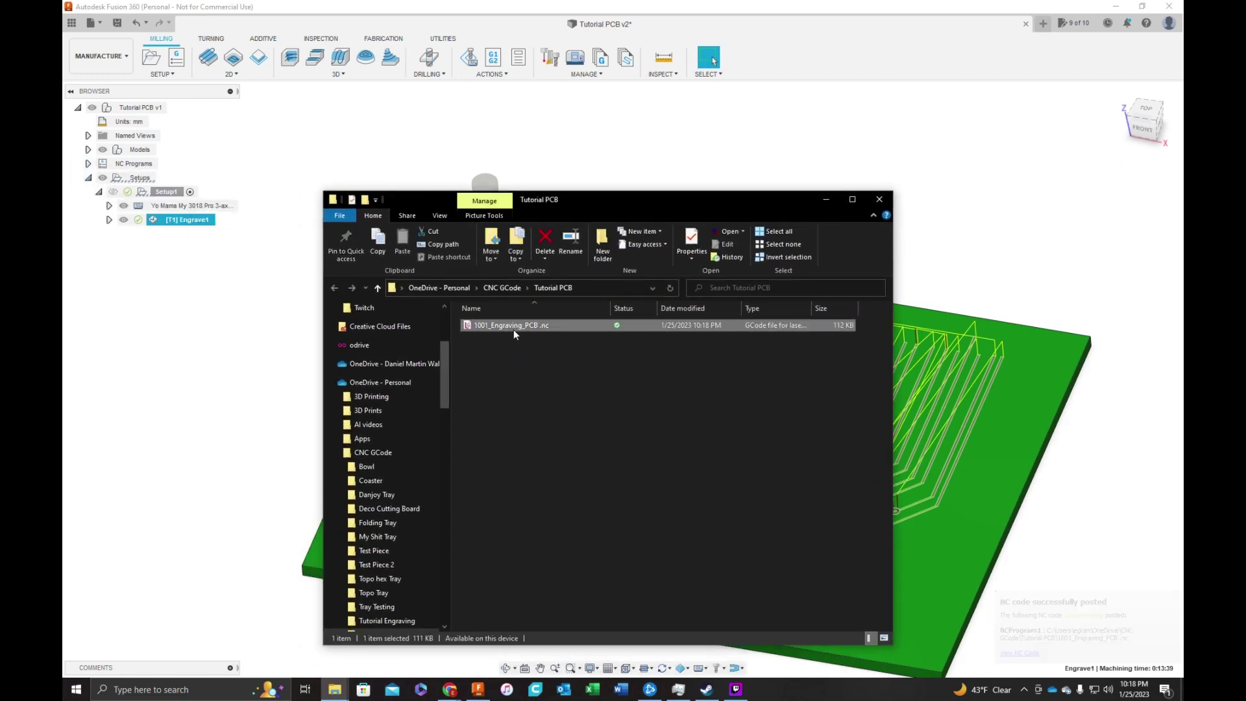
{"action": "left_click", "coordinate": [879, 200]}
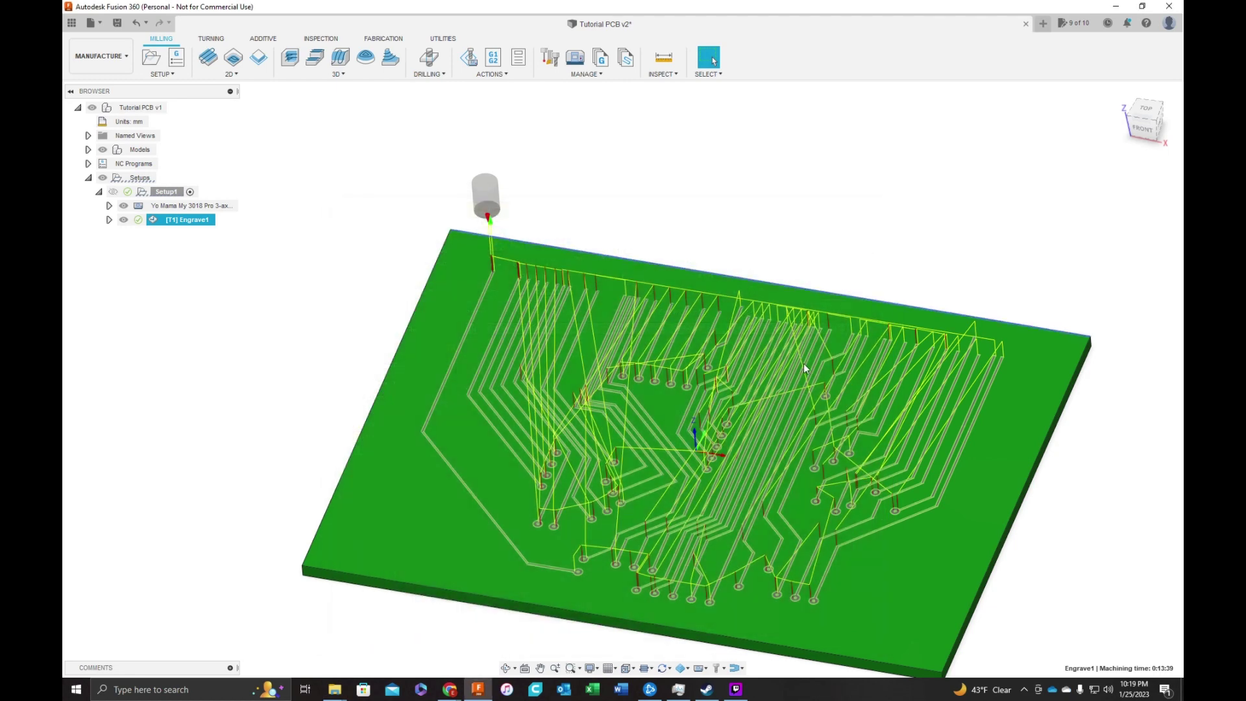
{"action": "left_click", "coordinate": [806, 208]}
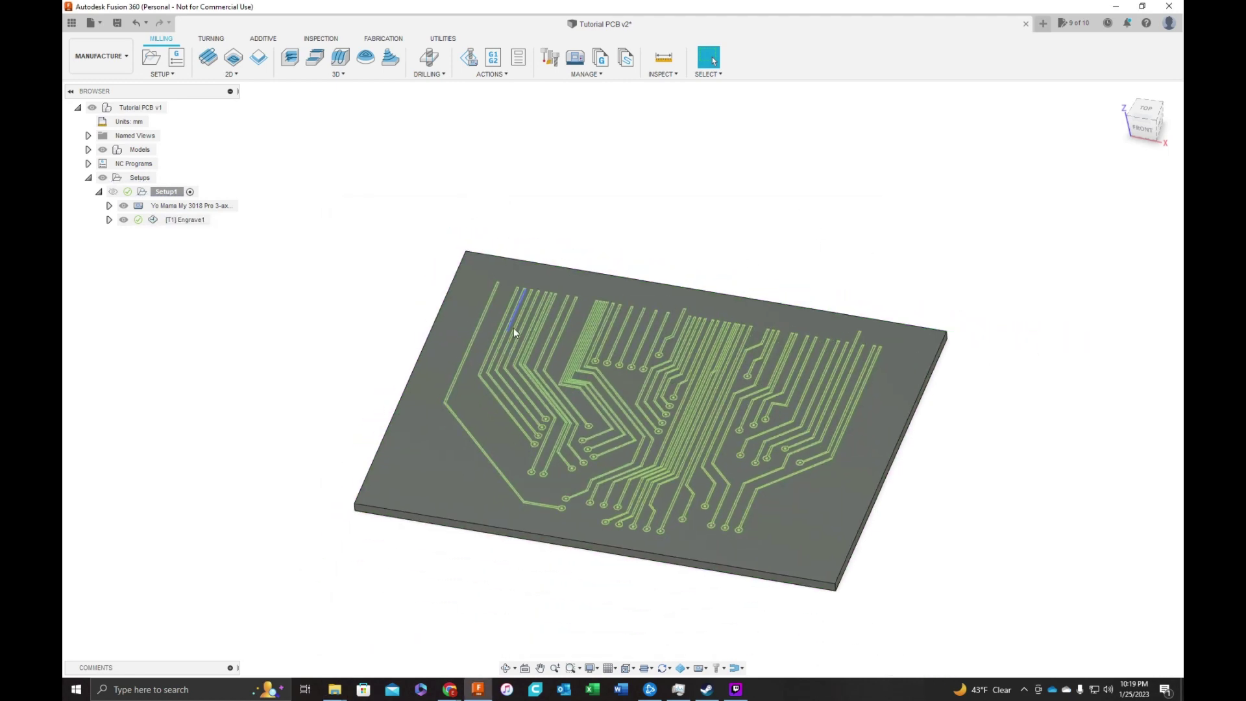